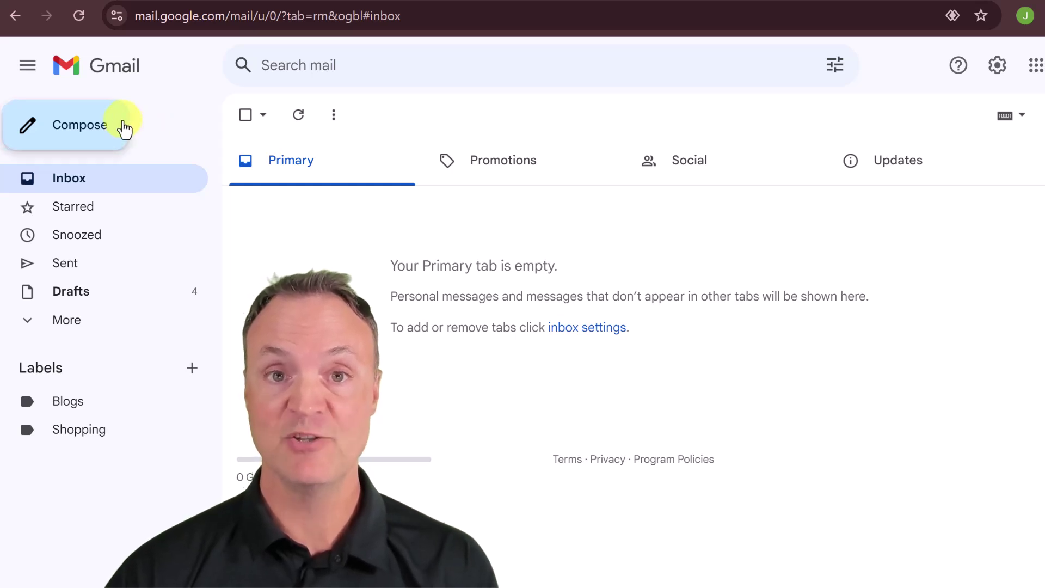
Start a new Gmail message so the existing picture signature appears in the draft
{"action": "left_click", "coordinate": [124, 130]}
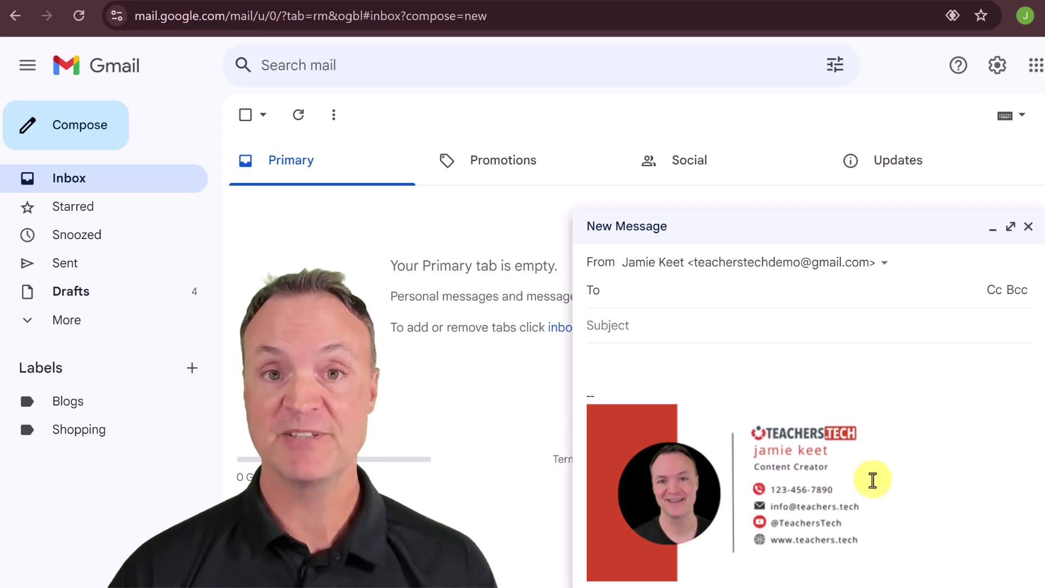
Focus the new draft's message body to look over the current signature
{"action": "left_click", "coordinate": [632, 359]}
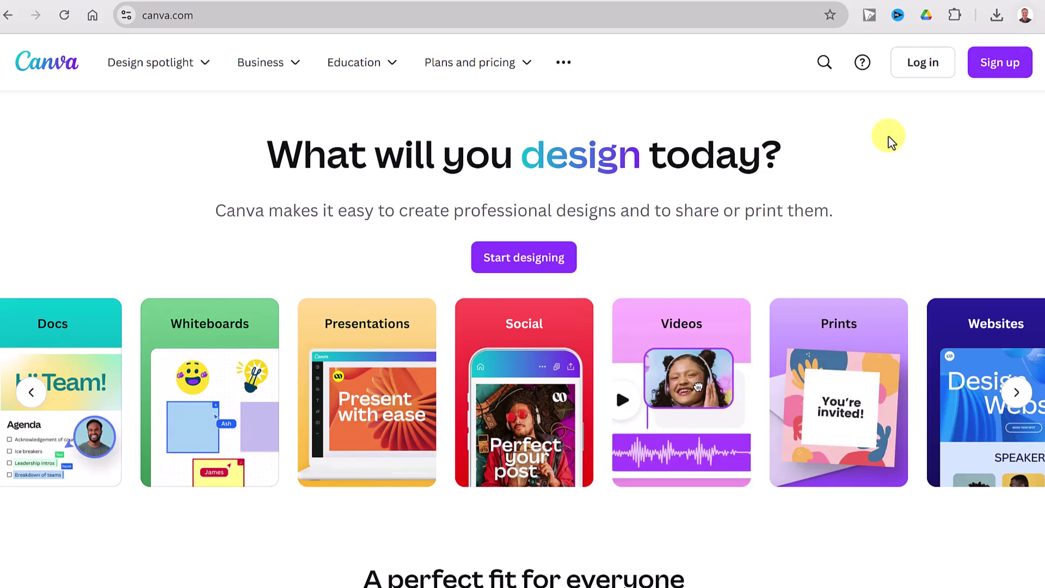
Log in to Canva and browse the Docs, Whiteboards and Presentations categories
{"action": "left_click", "coordinate": [903, 71]}
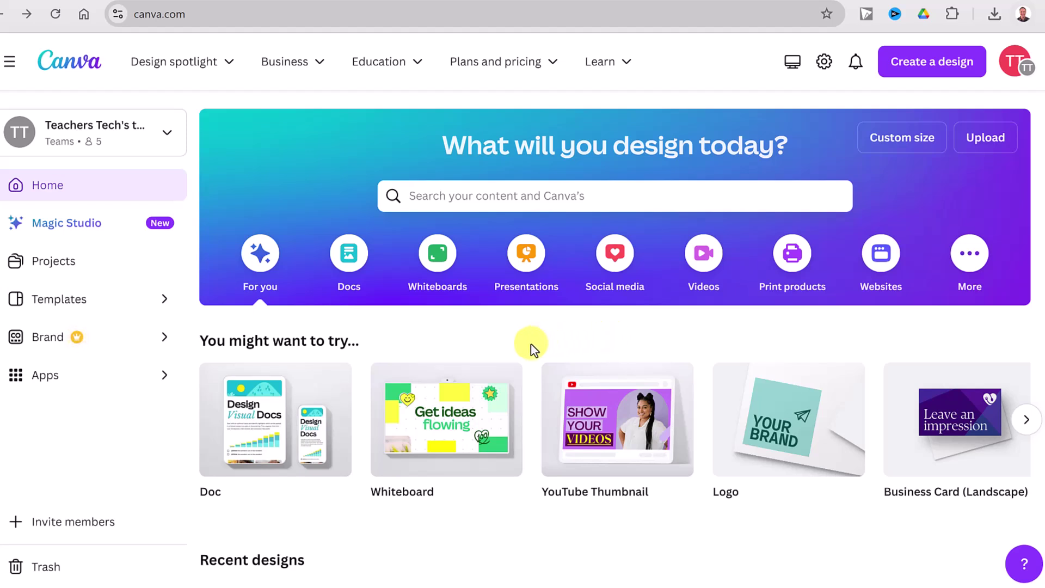
{"action": "left_click", "coordinate": [349, 271]}
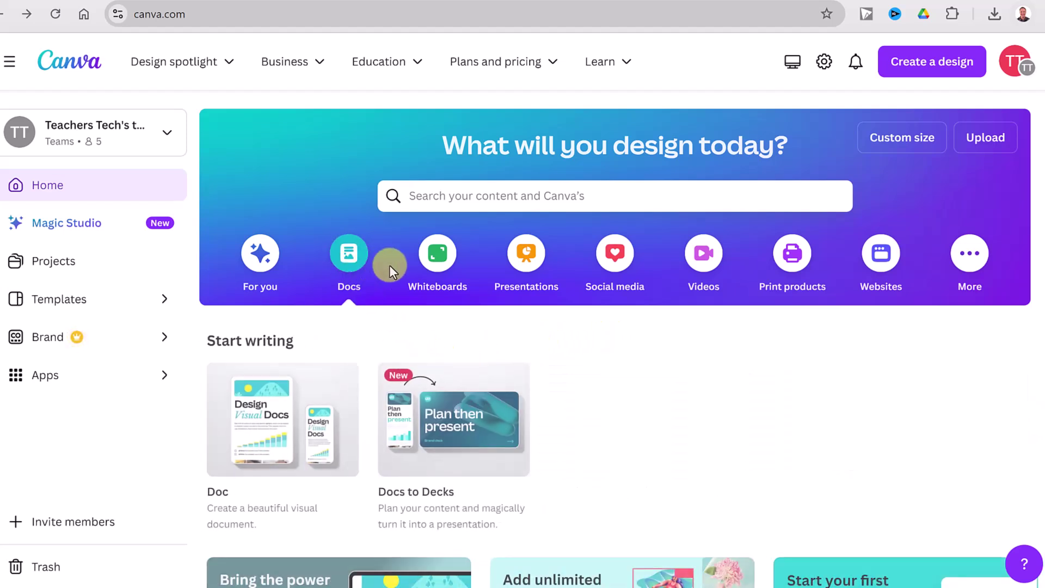
{"action": "left_click", "coordinate": [442, 266]}
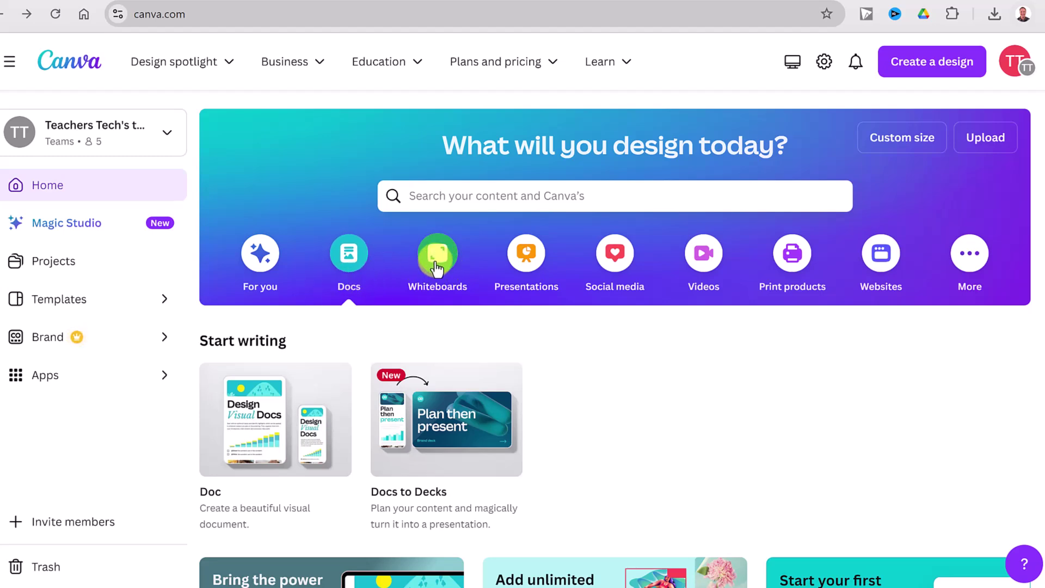
{"action": "left_click", "coordinate": [555, 272]}
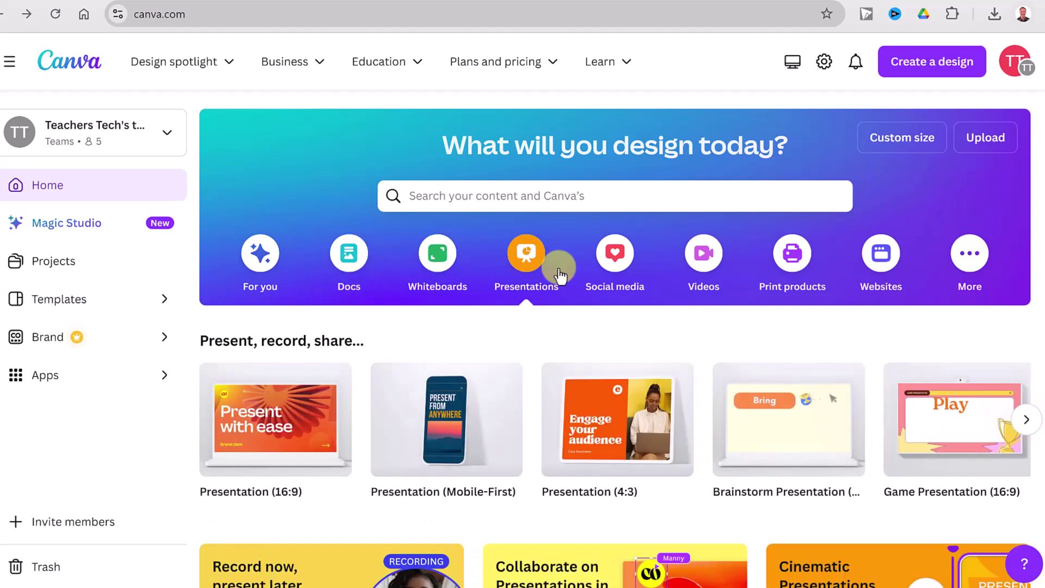
{"action": "left_click", "coordinate": [706, 263]}
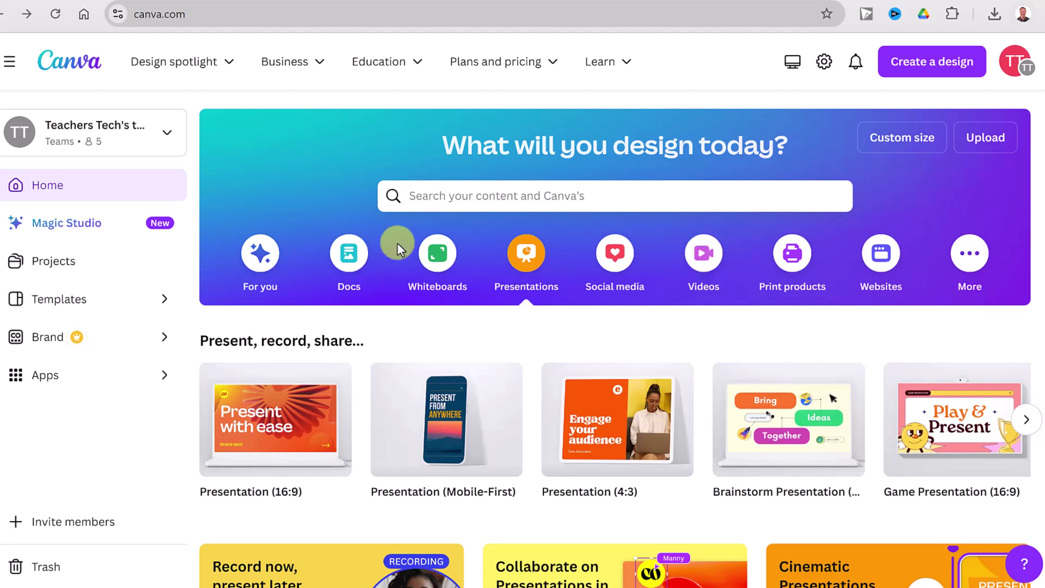
Return to For you and scroll past the two existing Email Signature designs
{"action": "left_click", "coordinate": [261, 264]}
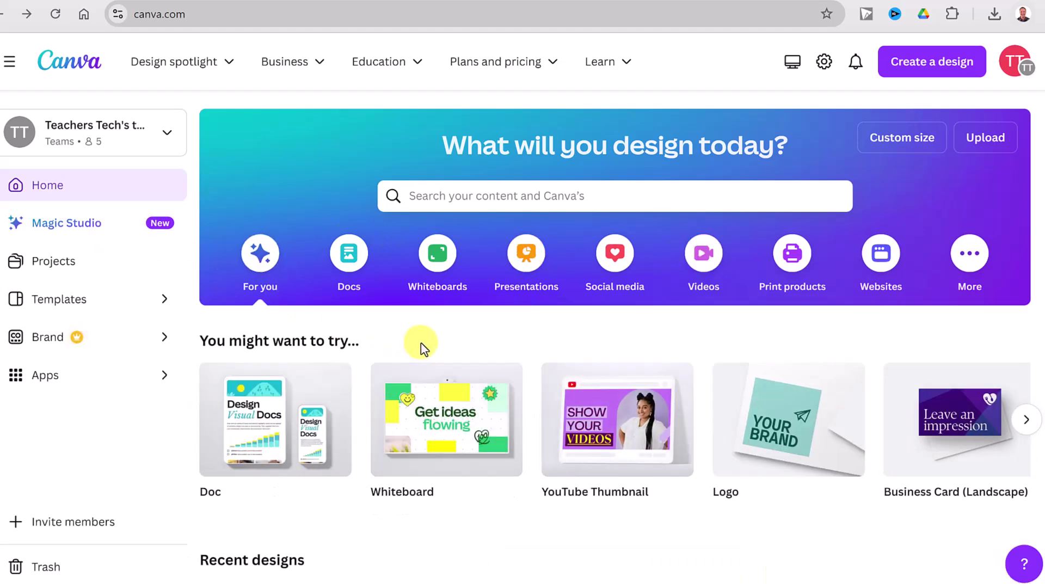
{"action": "scroll", "coordinate": [421, 346], "scroll_direction": "down", "scroll_amount": 5}
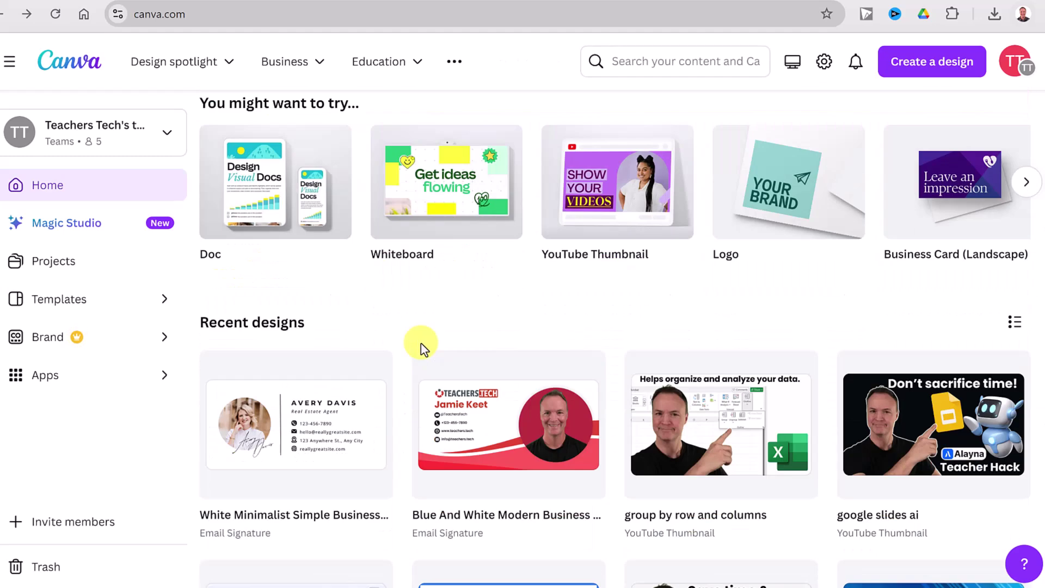
{"action": "scroll", "coordinate": [420, 346], "scroll_direction": "down", "scroll_amount": 4}
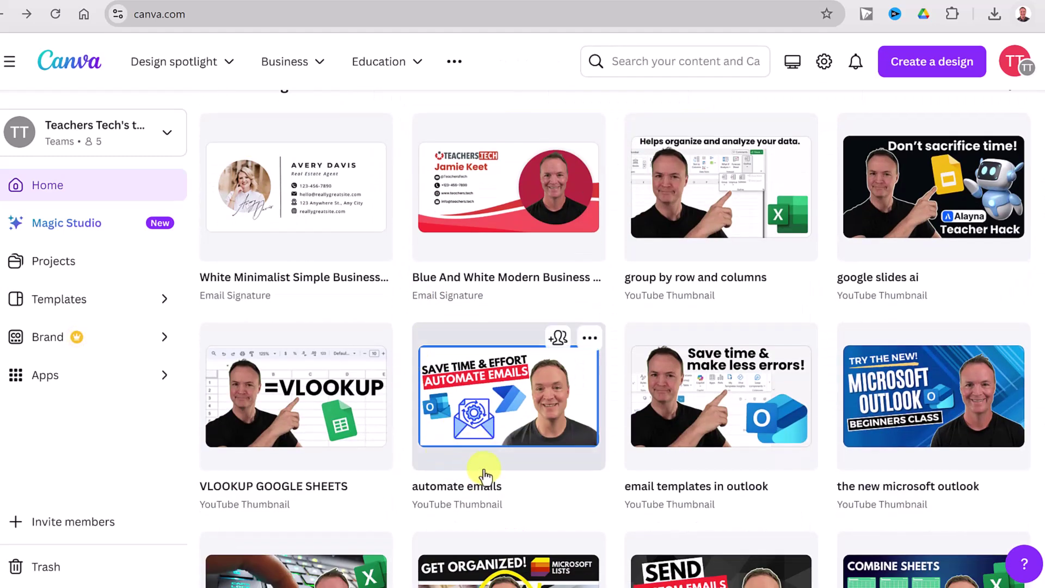
{"action": "scroll", "coordinate": [478, 460], "scroll_direction": "down", "scroll_amount": 1}
{"action": "scroll", "coordinate": [473, 465], "scroll_direction": "up", "scroll_amount": 2}
{"action": "scroll", "coordinate": [474, 462], "scroll_direction": "up", "scroll_amount": 6}
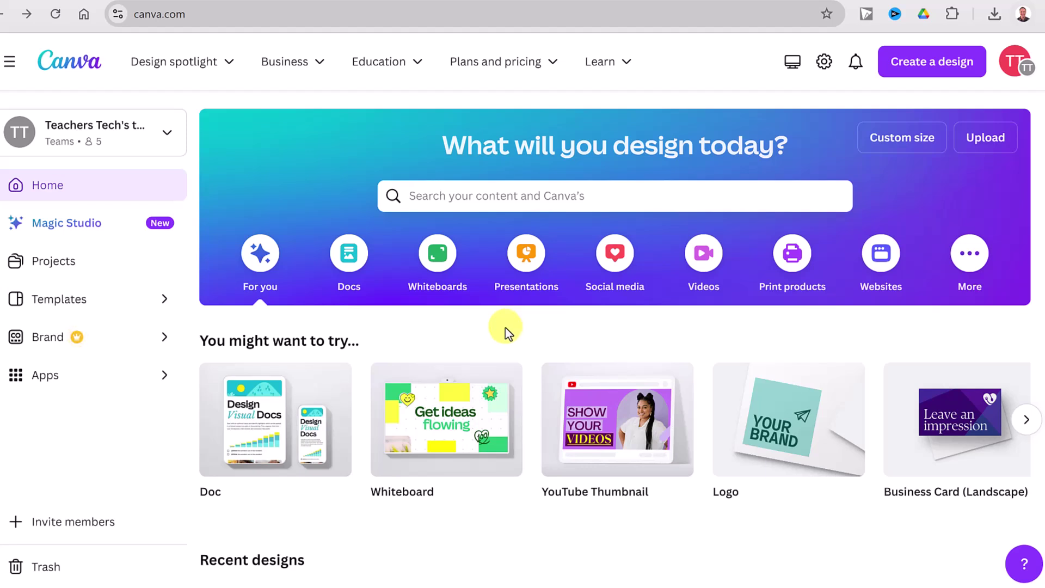
Search Canva for 'email signature' and scroll through the matching designs and templates
{"action": "left_click", "coordinate": [478, 199]}
{"action": "type", "text": "email signature"}
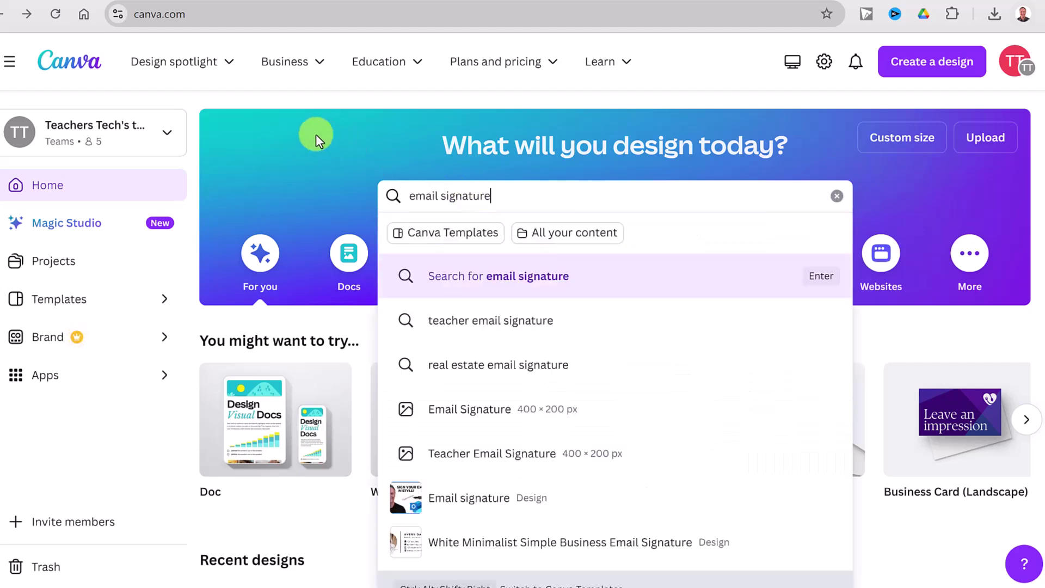
{"action": "key", "text": "Return"}
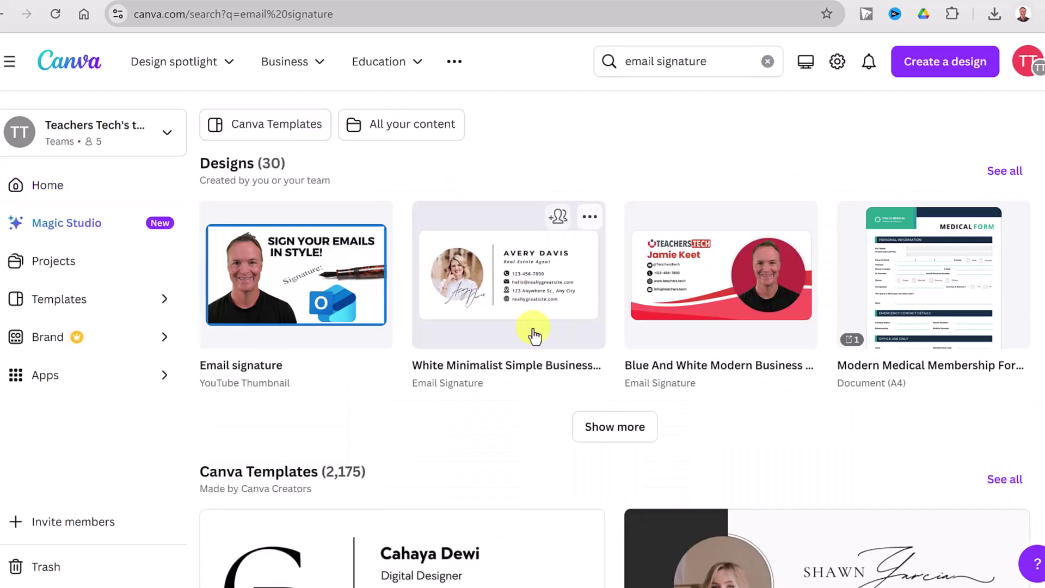
{"action": "scroll", "coordinate": [495, 289], "scroll_direction": "down", "scroll_amount": 3}
{"action": "scroll", "coordinate": [495, 286], "scroll_direction": "down", "scroll_amount": 3}
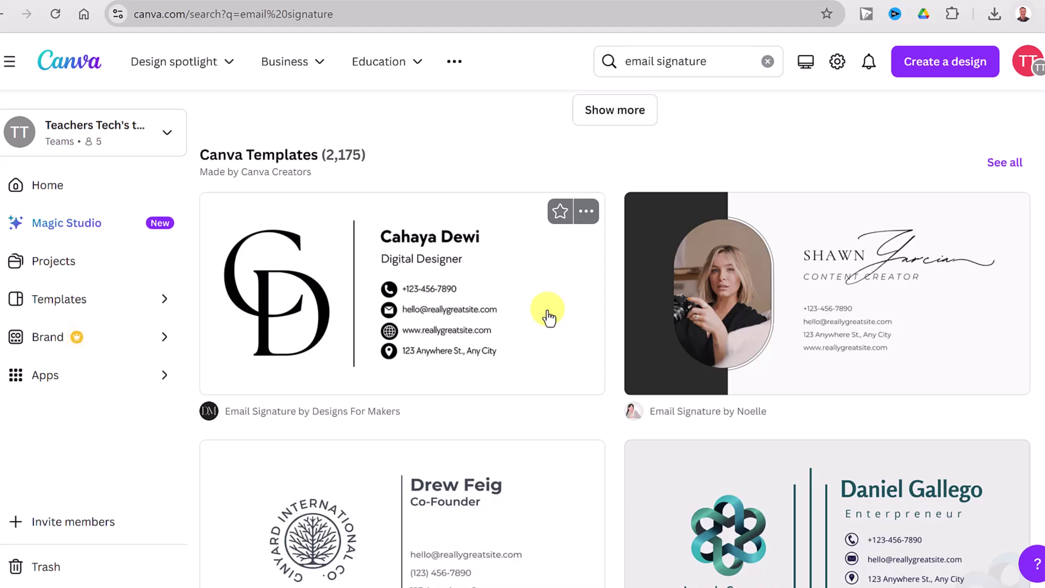
{"action": "scroll", "coordinate": [548, 317], "scroll_direction": "down", "scroll_amount": 4}
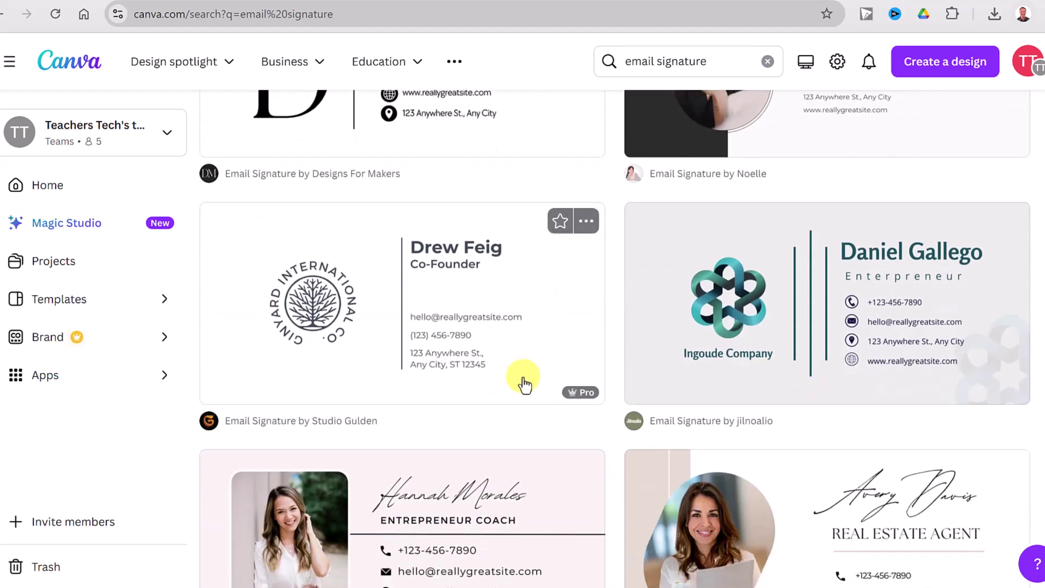
{"action": "scroll", "coordinate": [511, 389], "scroll_direction": "down", "scroll_amount": 1}
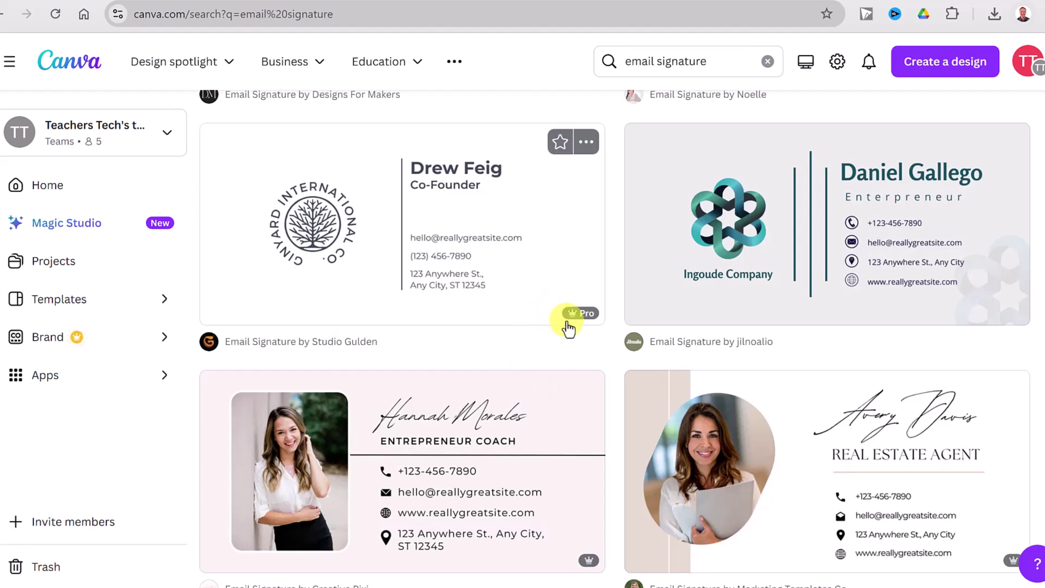
{"action": "scroll", "coordinate": [568, 327], "scroll_direction": "up", "scroll_amount": 5}
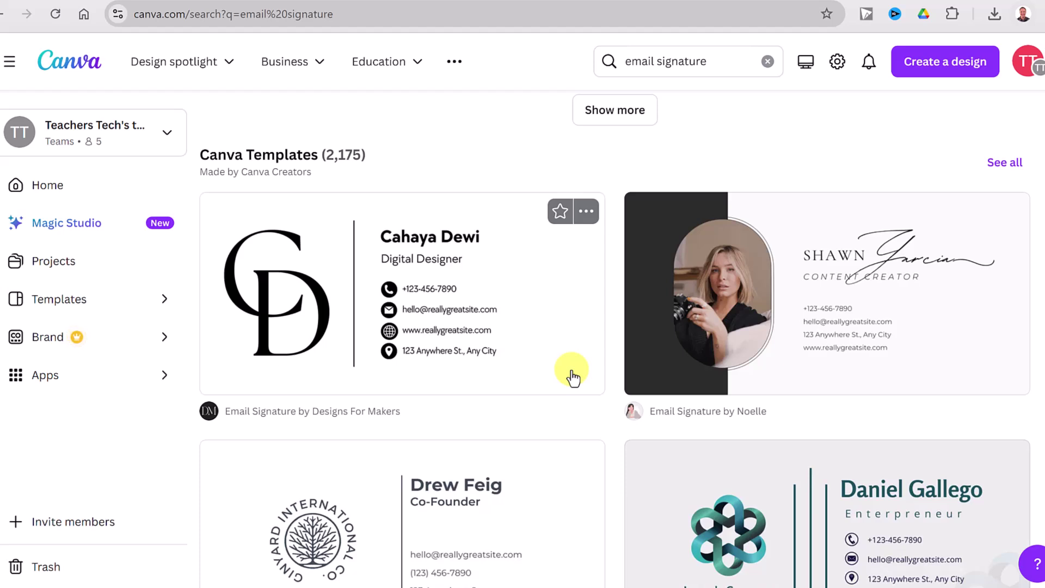
{"action": "scroll", "coordinate": [572, 377], "scroll_direction": "down", "scroll_amount": 1}
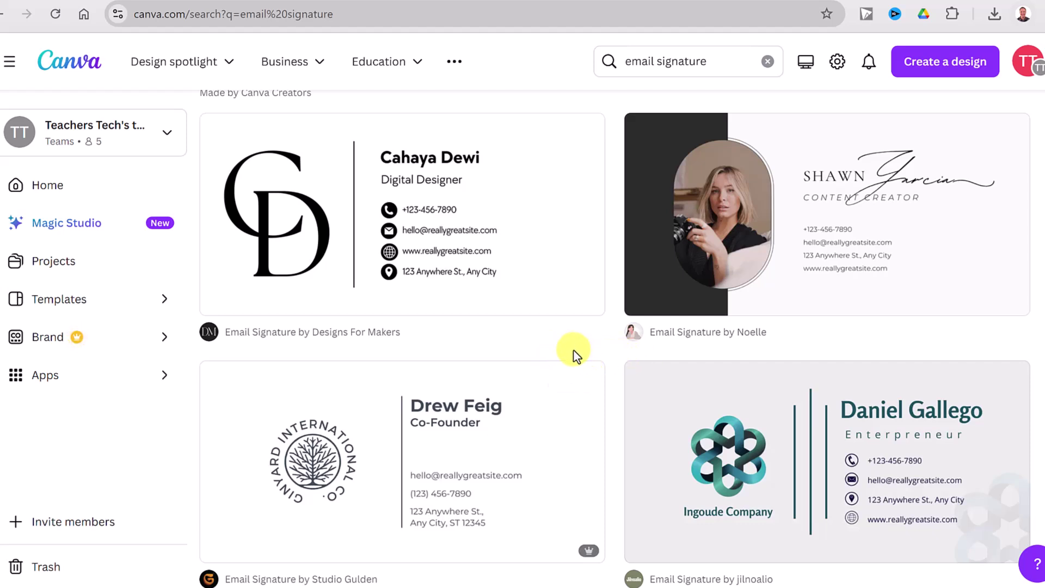
{"action": "scroll", "coordinate": [577, 354], "scroll_direction": "up", "scroll_amount": 2}
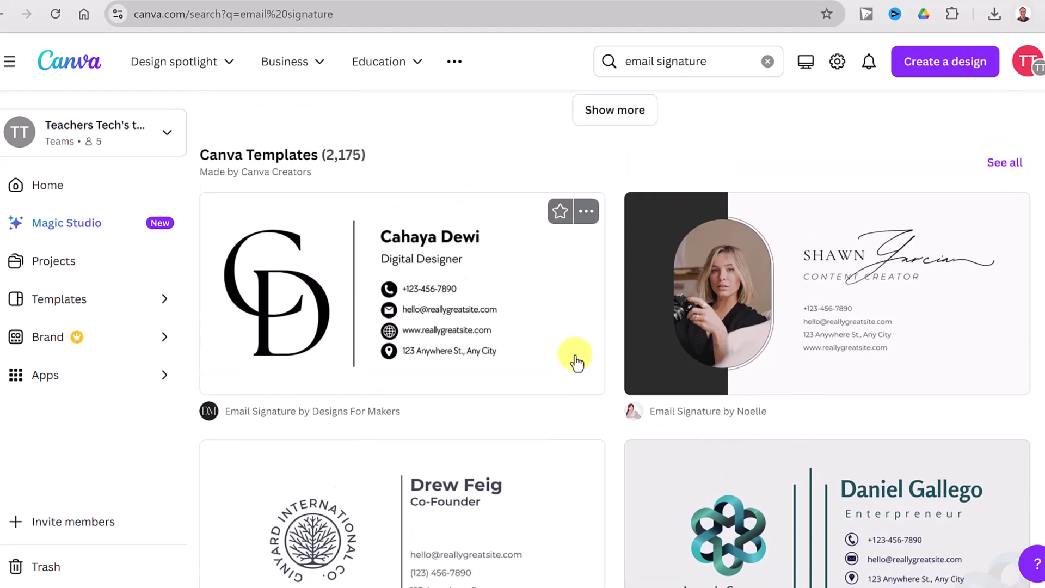
Show all 2,175 email signature templates and browse designs like Beige Modern Minimalist
{"action": "left_click", "coordinate": [1004, 166]}
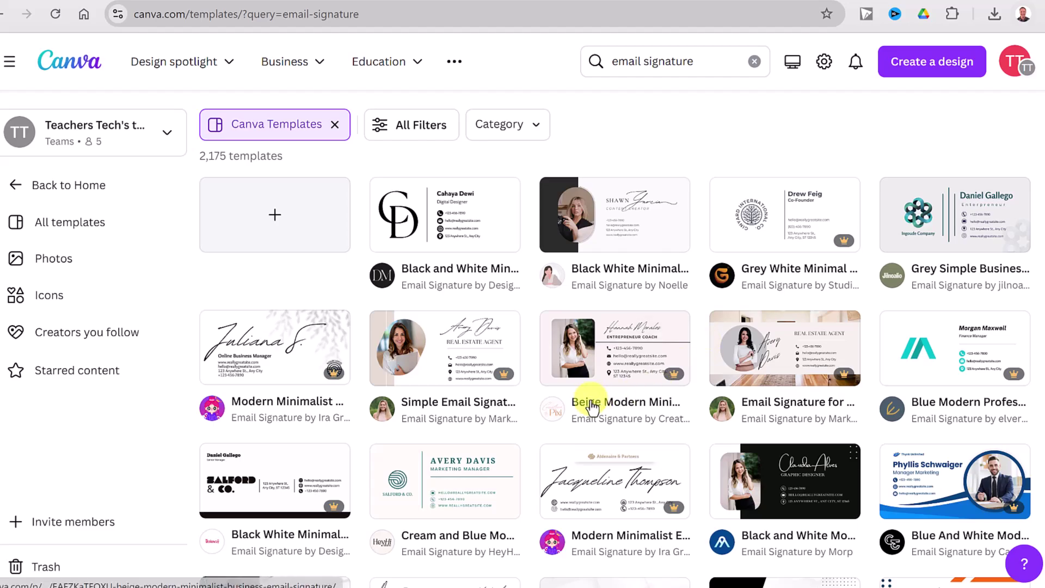
{"action": "scroll", "coordinate": [567, 403], "scroll_direction": "down", "scroll_amount": 6}
{"action": "scroll", "coordinate": [567, 403], "scroll_direction": "down", "scroll_amount": 5}
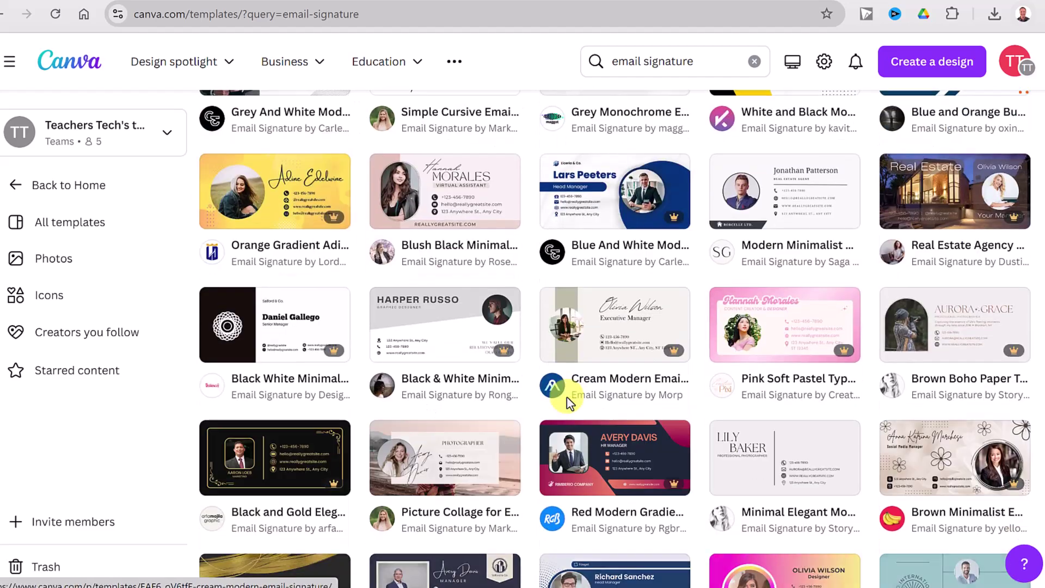
{"action": "scroll", "coordinate": [567, 404], "scroll_direction": "down", "scroll_amount": 3}
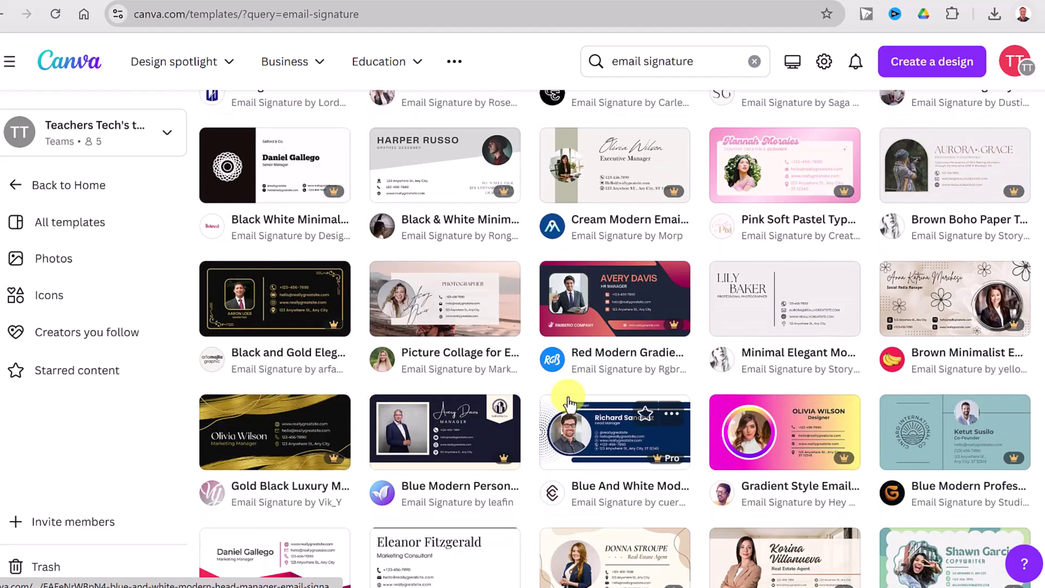
{"action": "scroll", "coordinate": [567, 403], "scroll_direction": "up", "scroll_amount": 3}
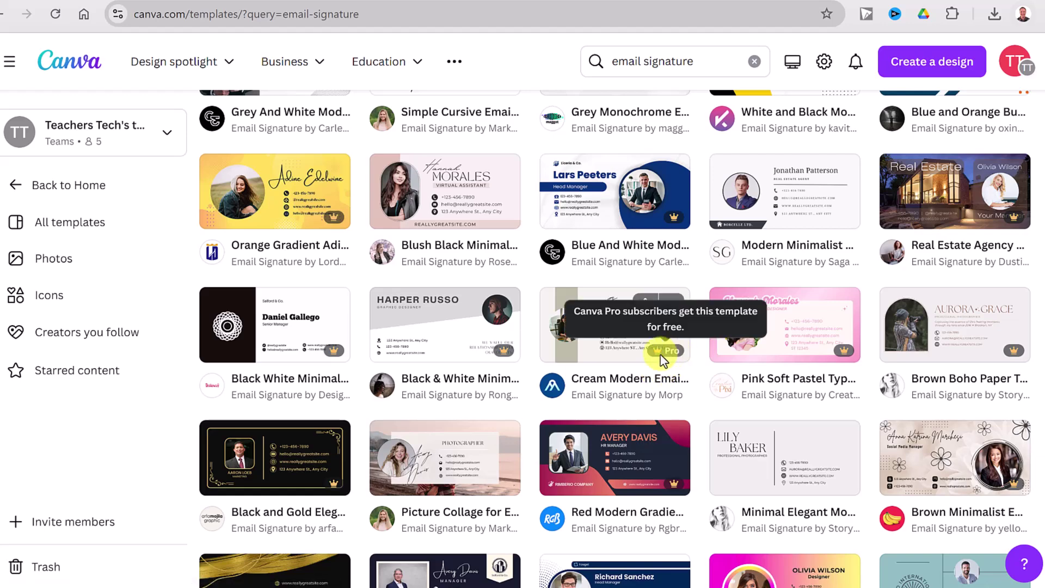
{"action": "scroll", "coordinate": [595, 368], "scroll_direction": "up", "scroll_amount": 6}
{"action": "scroll", "coordinate": [594, 375], "scroll_direction": "up", "scroll_amount": 4}
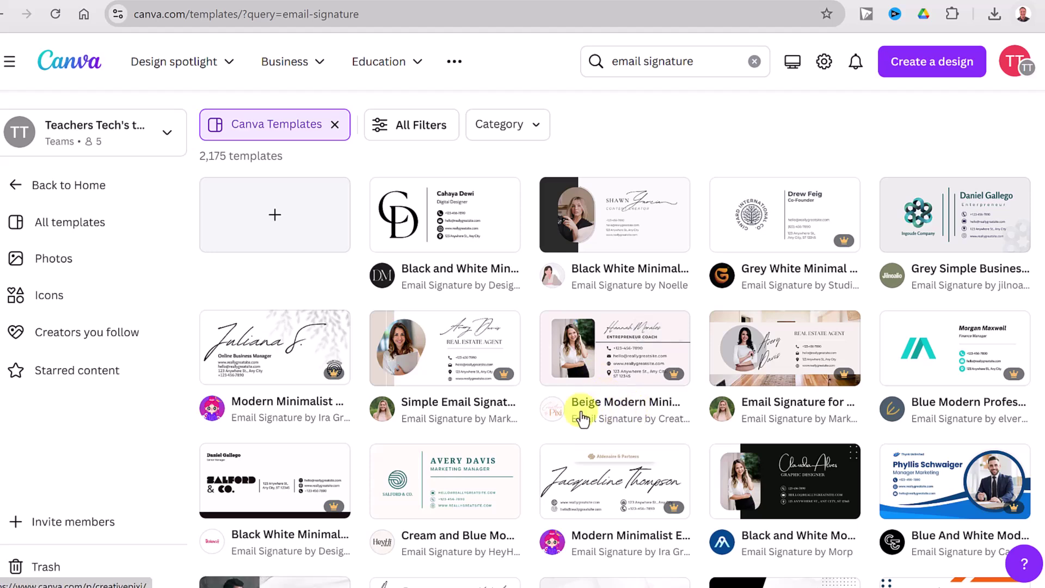
{"action": "scroll", "coordinate": [581, 419], "scroll_direction": "down", "scroll_amount": 1}
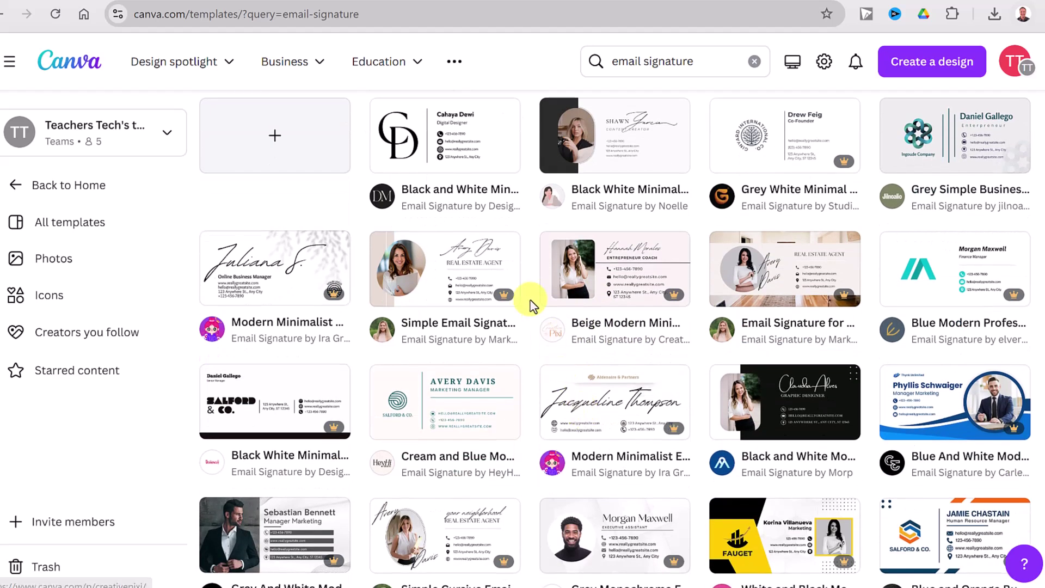
Preview the Black and White Minimalist template, then the White Simple Real Estate signature with round photo
{"action": "left_click", "coordinate": [447, 157]}
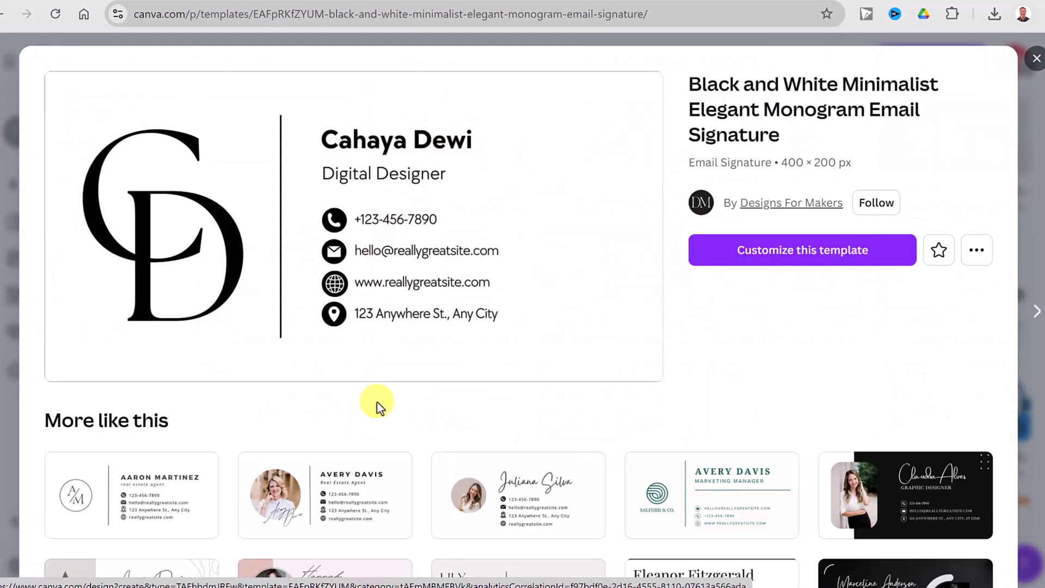
{"action": "scroll", "coordinate": [377, 403], "scroll_direction": "down", "scroll_amount": 3}
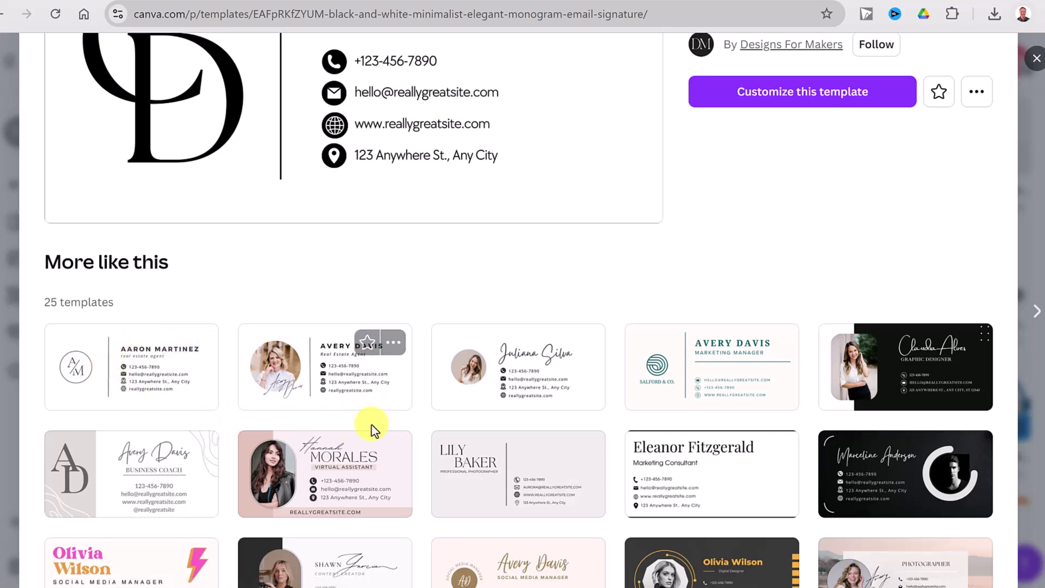
{"action": "scroll", "coordinate": [365, 427], "scroll_direction": "down", "scroll_amount": 2}
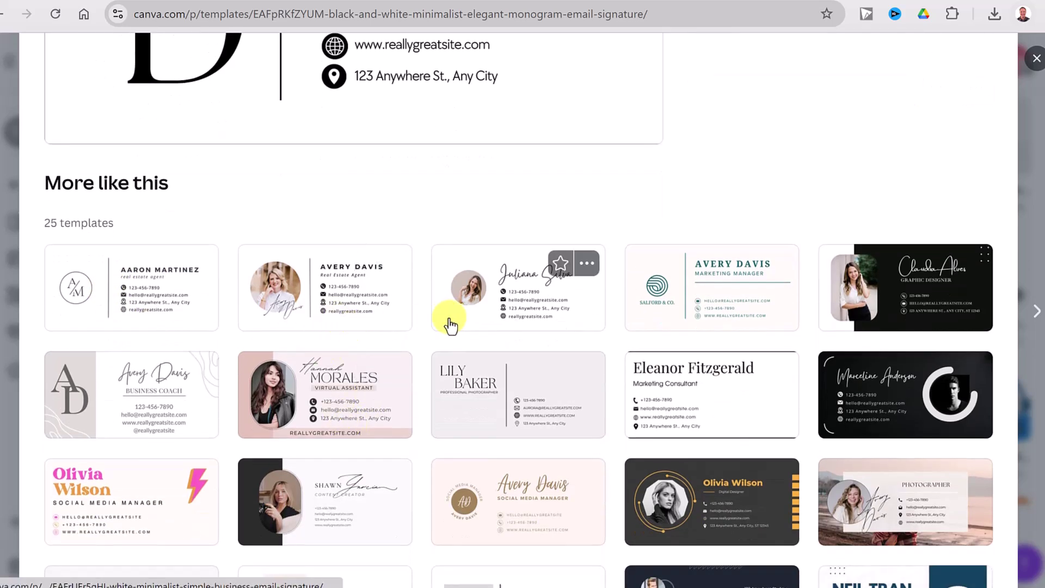
{"action": "left_click", "coordinate": [380, 321]}
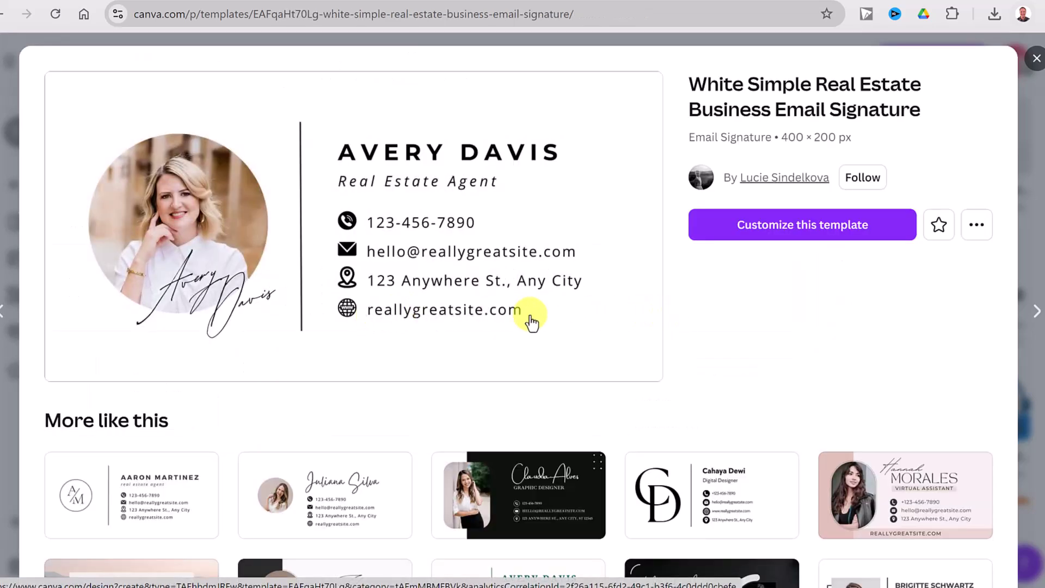
Customize the White Simple Real Estate template and show the Uploads image library
{"action": "left_click", "coordinate": [799, 242]}
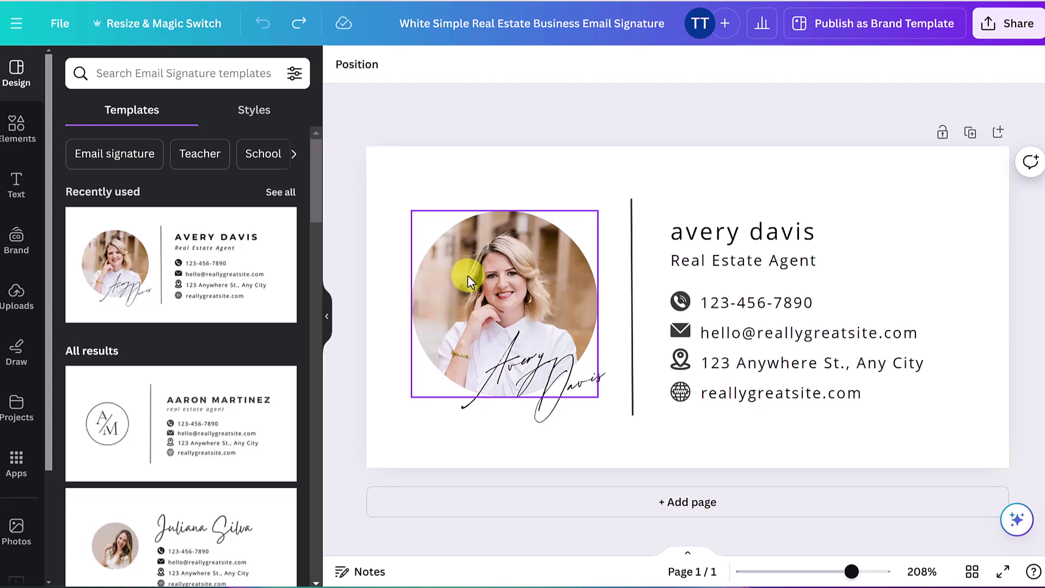
{"action": "left_click", "coordinate": [20, 319]}
{"action": "scroll", "coordinate": [163, 370], "scroll_direction": "down", "scroll_amount": 3}
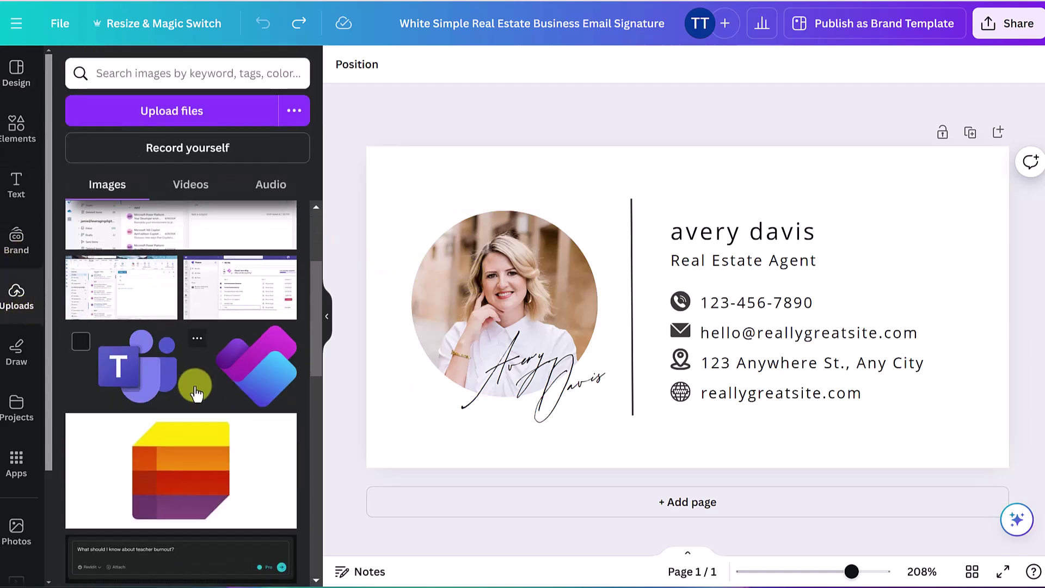
{"action": "scroll", "coordinate": [195, 387], "scroll_direction": "down", "scroll_amount": 3}
{"action": "scroll", "coordinate": [195, 386], "scroll_direction": "up", "scroll_amount": 5}
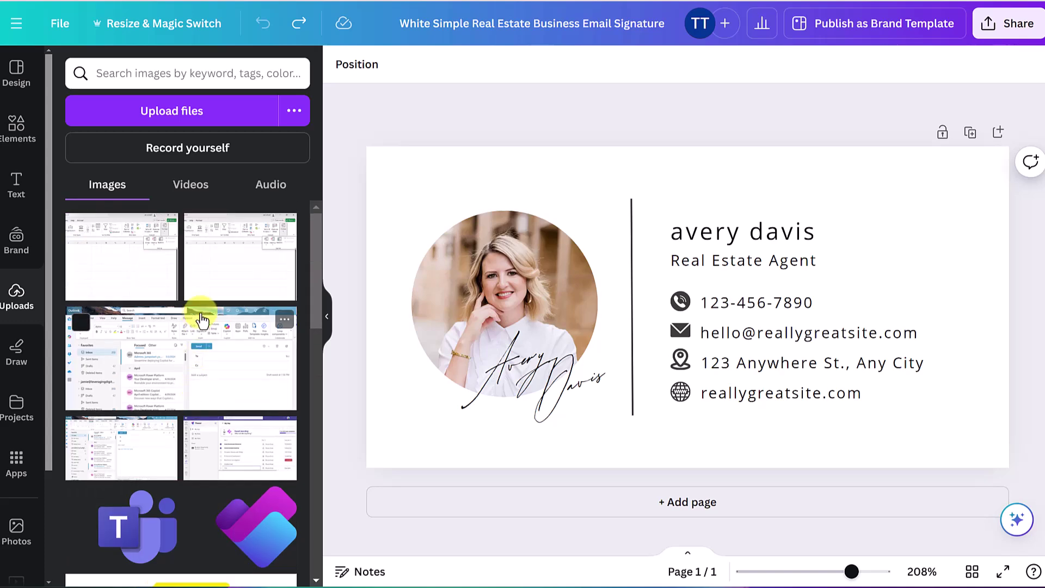
Upload the Copilot for Microsoft 365 headshot still from the computer
{"action": "left_click", "coordinate": [178, 116]}
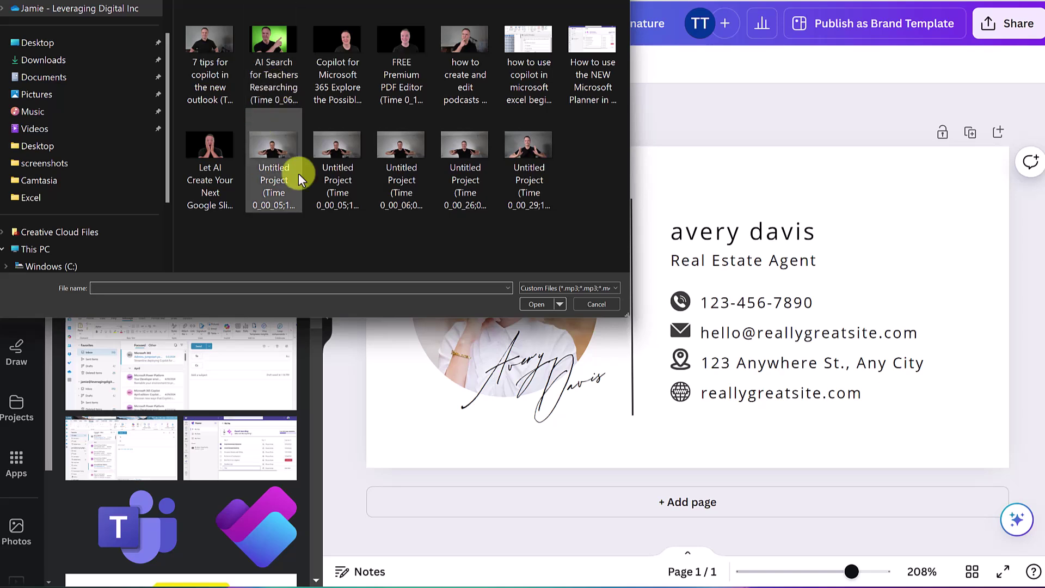
{"action": "left_click", "coordinate": [345, 45]}
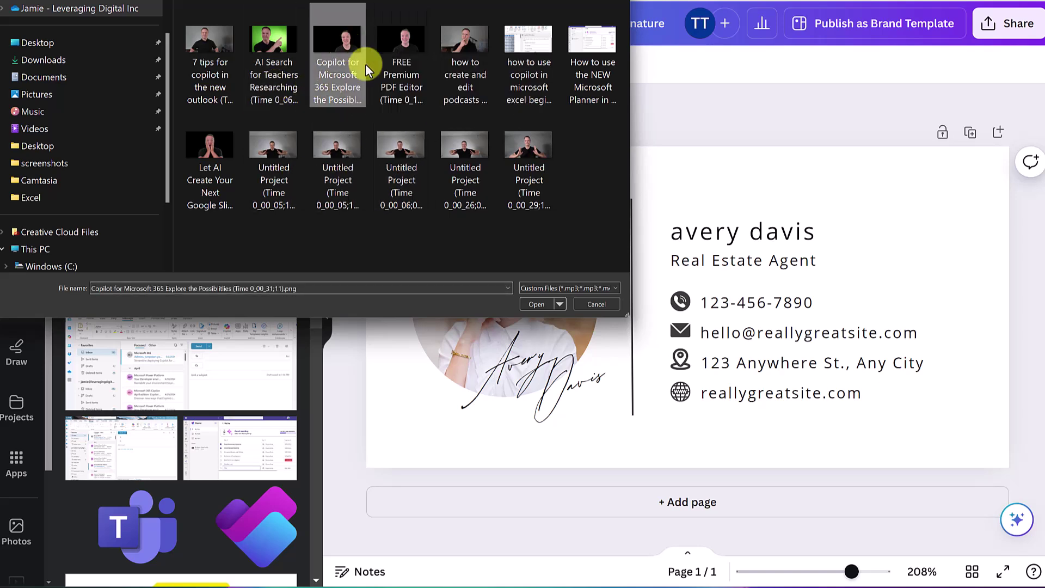
{"action": "left_click", "coordinate": [530, 305]}
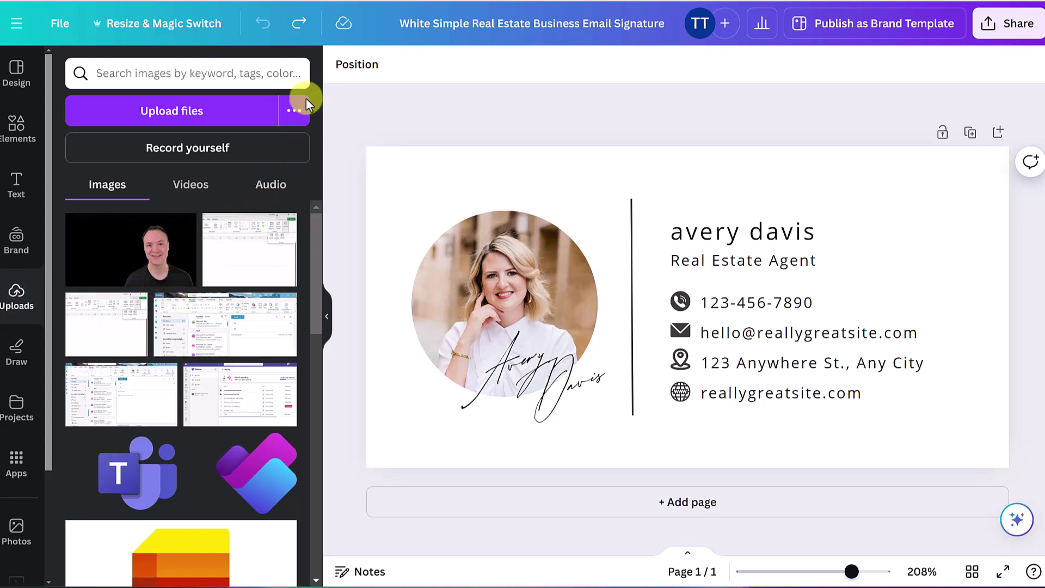
Put the uploaded headshot into the circle frame and delete the stray loose copy
{"action": "left_click", "coordinate": [295, 111]}
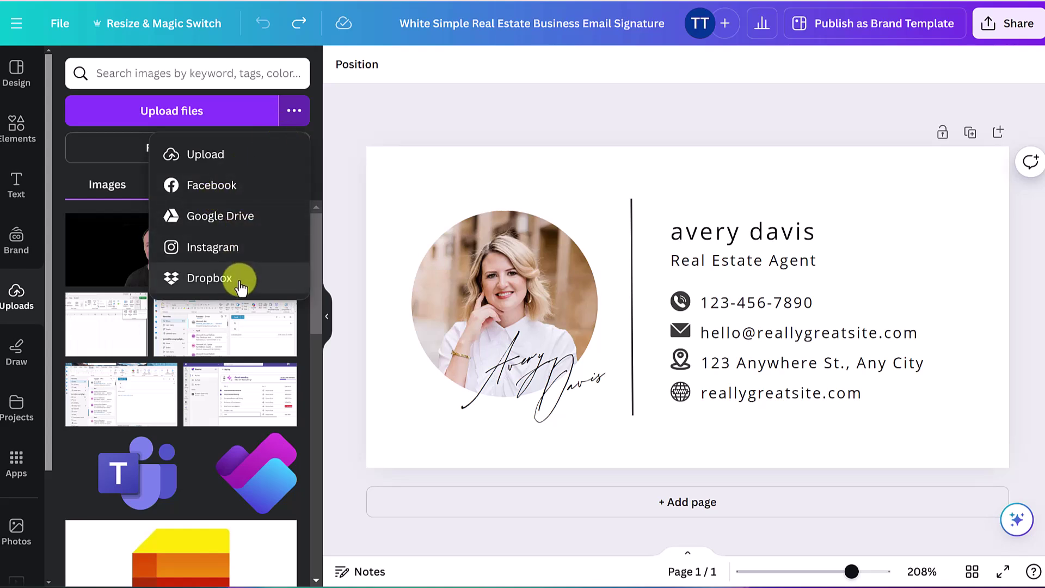
{"action": "left_click", "coordinate": [71, 190]}
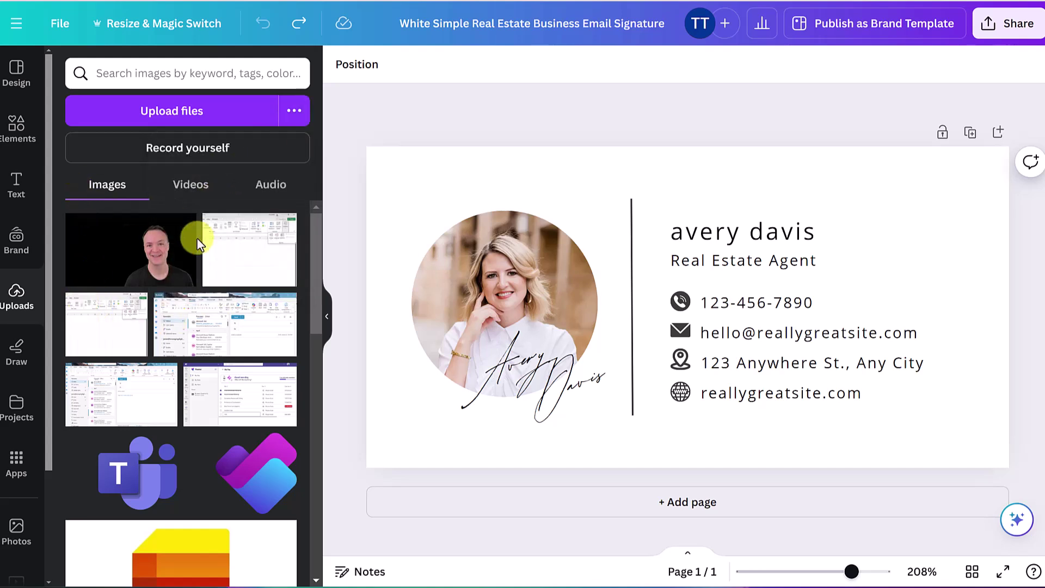
{"action": "mouse_move", "coordinate": [140, 275]}
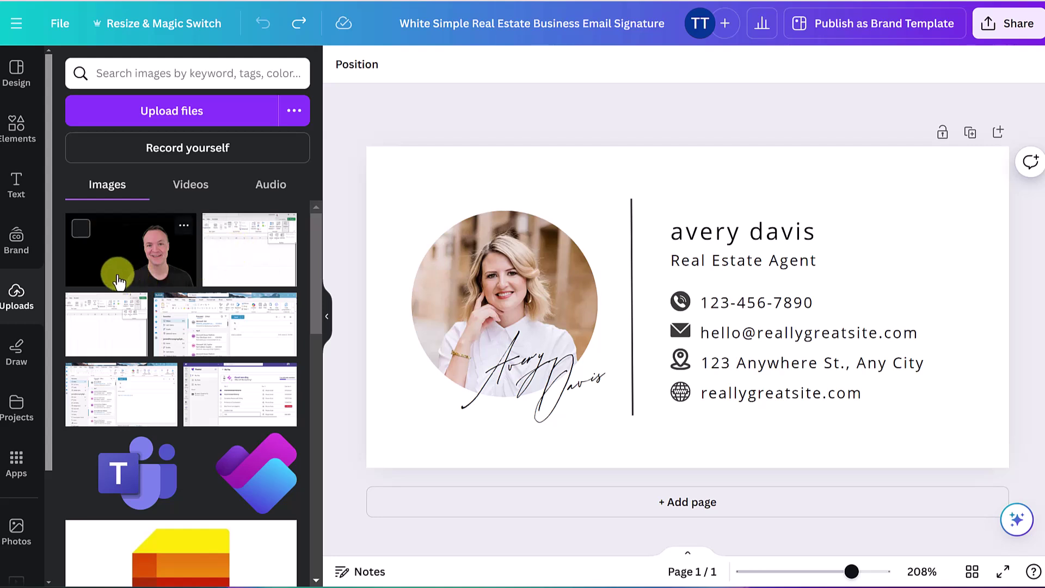
{"action": "left_click", "coordinate": [122, 226]}
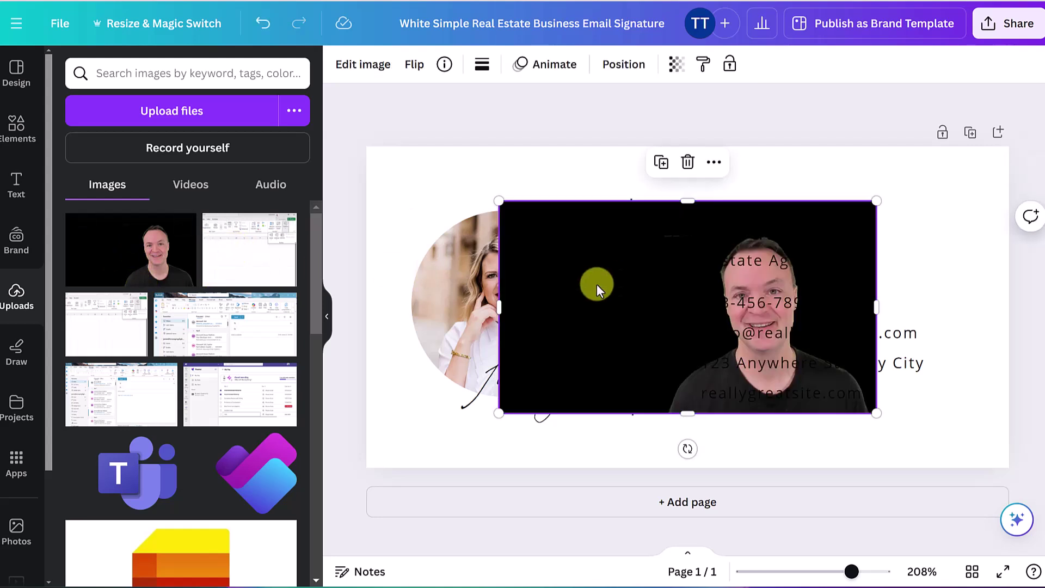
{"action": "left_click_drag", "start_coordinate": [612, 292], "coordinate": [632, 277]}
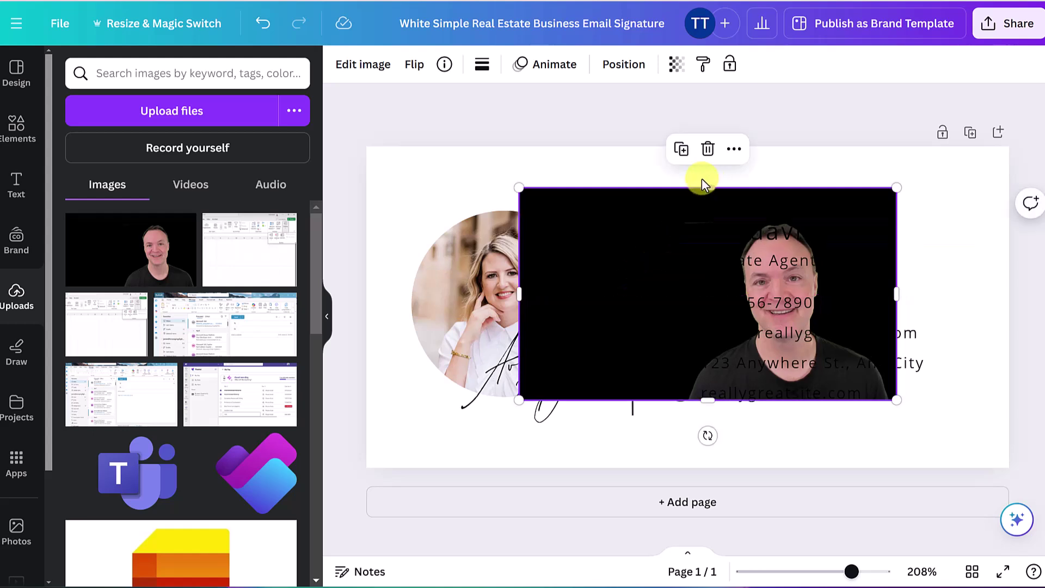
{"action": "left_click", "coordinate": [707, 148]}
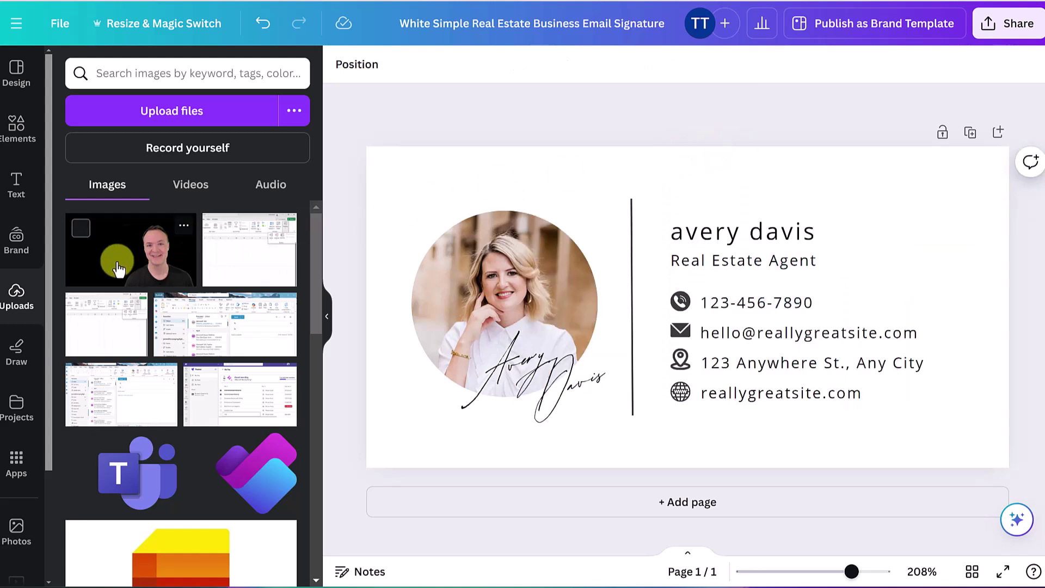
{"action": "left_click_drag", "start_coordinate": [119, 268], "coordinate": [450, 261]}
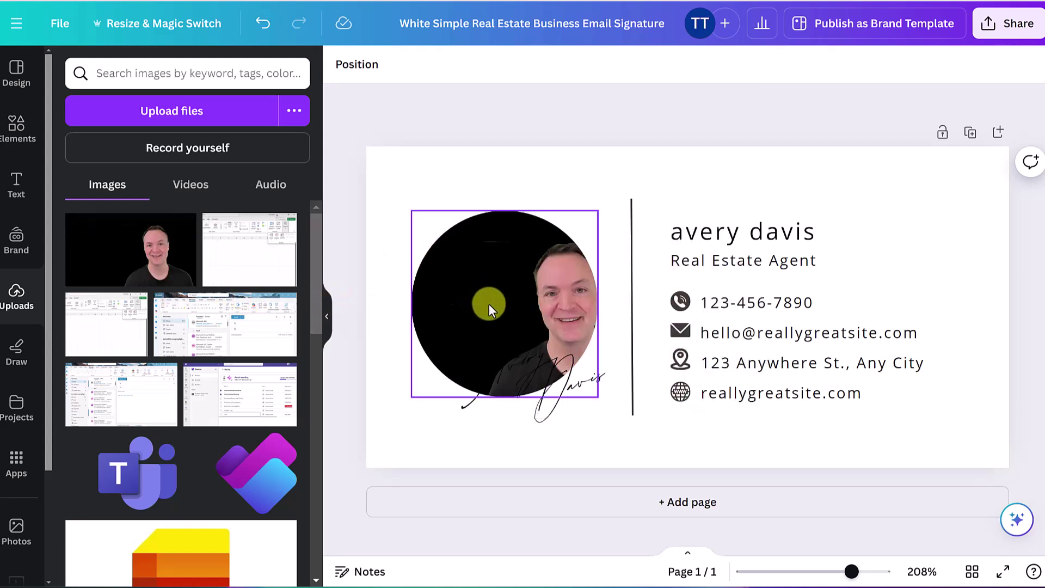
Crop the framed headshot, enlarging it and centring the face, leaving rotation at 0
{"action": "left_click_drag", "start_coordinate": [486, 305], "coordinate": [498, 306]}
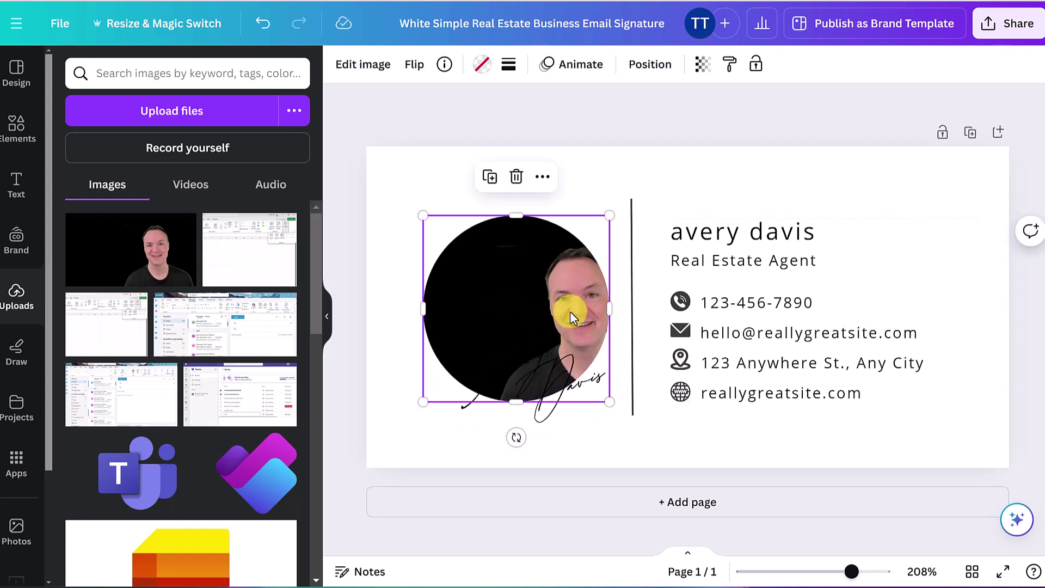
{"action": "double_click", "coordinate": [498, 284]}
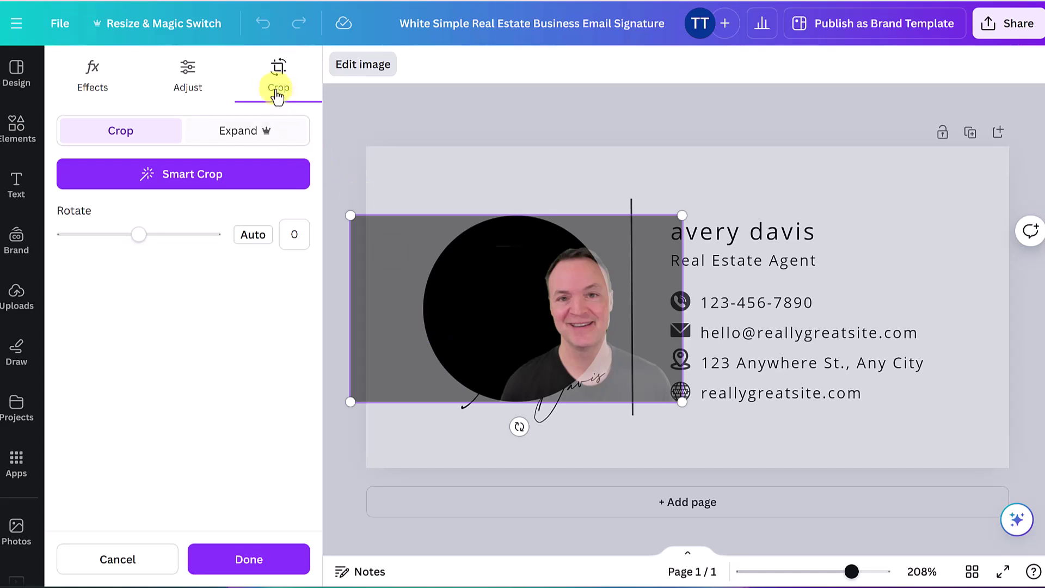
{"action": "left_click_drag", "start_coordinate": [553, 321], "coordinate": [484, 325]}
{"action": "left_click_drag", "start_coordinate": [620, 217], "coordinate": [644, 186]}
{"action": "left_click_drag", "start_coordinate": [517, 305], "coordinate": [485, 303]}
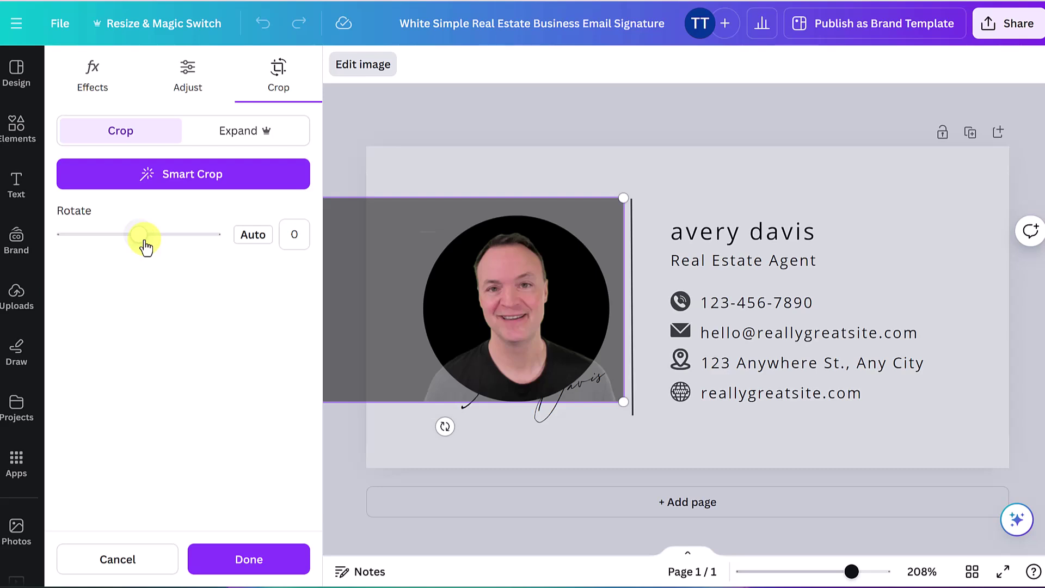
{"action": "left_click_drag", "start_coordinate": [146, 247], "coordinate": [138, 248]}
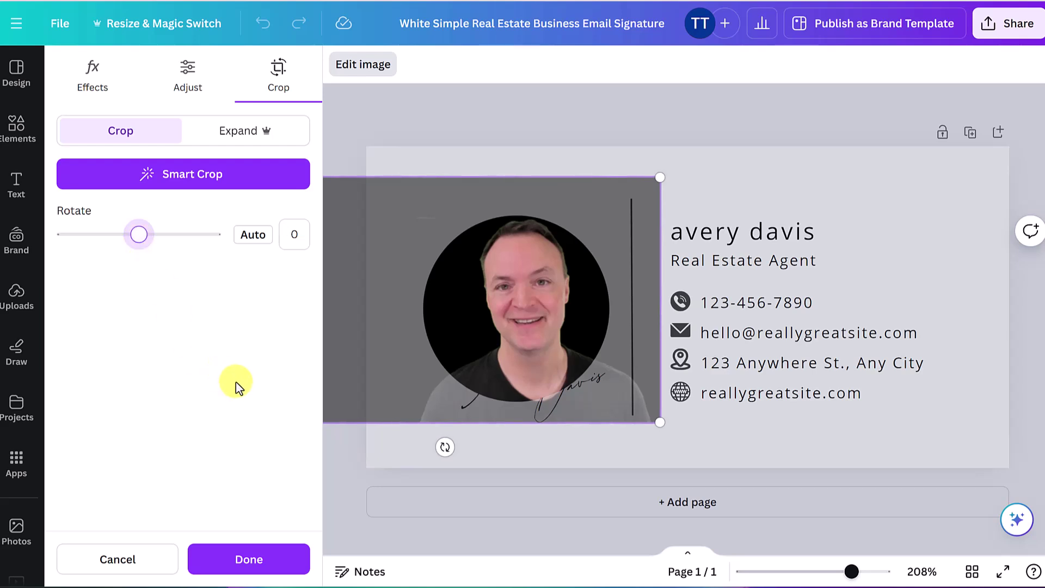
{"action": "left_click", "coordinate": [272, 560]}
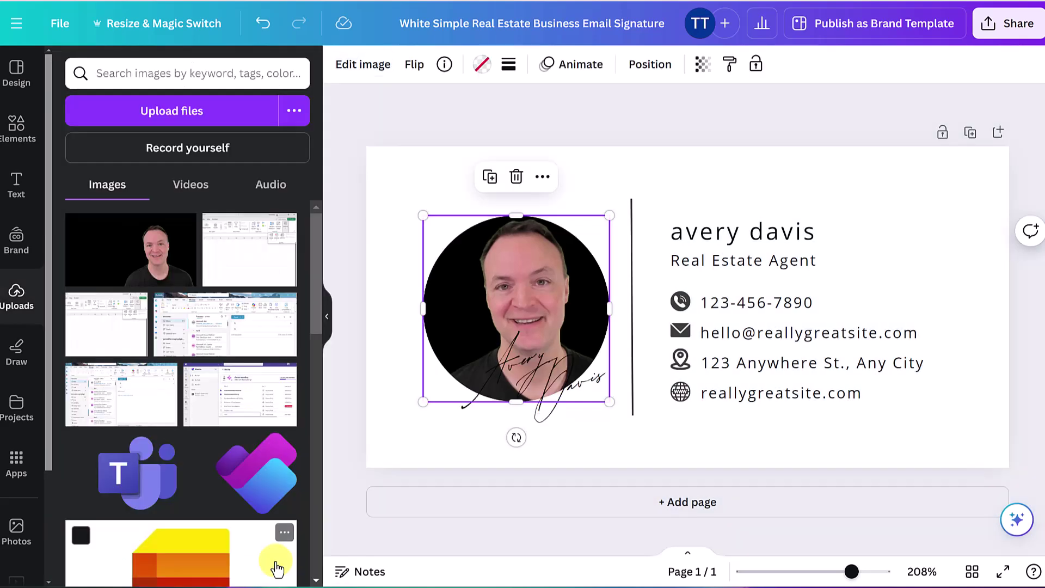
Retype the first name in the script signature as the user's own first name
{"action": "left_click", "coordinate": [581, 460]}
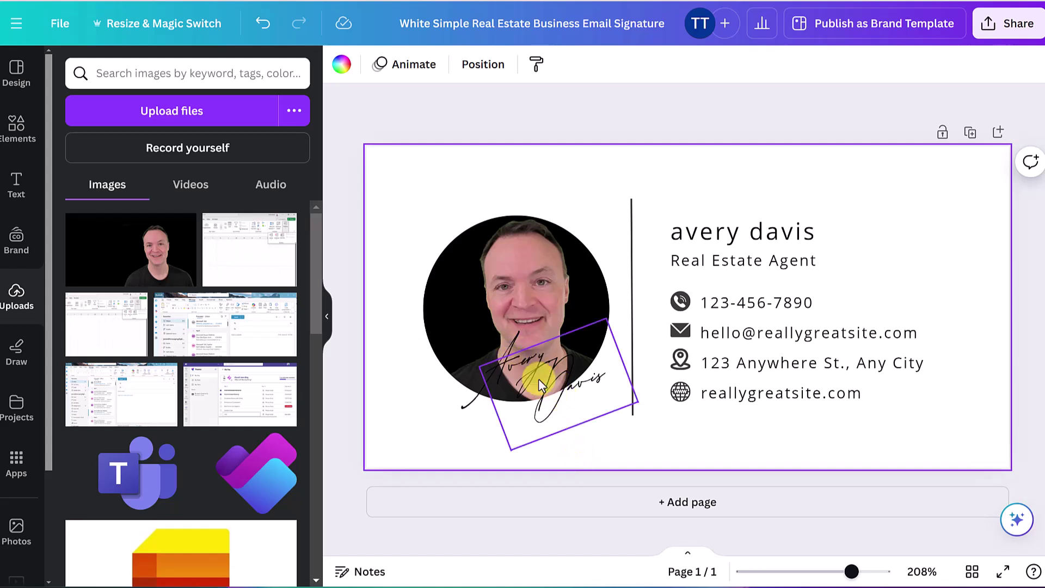
{"action": "left_click", "coordinate": [506, 348]}
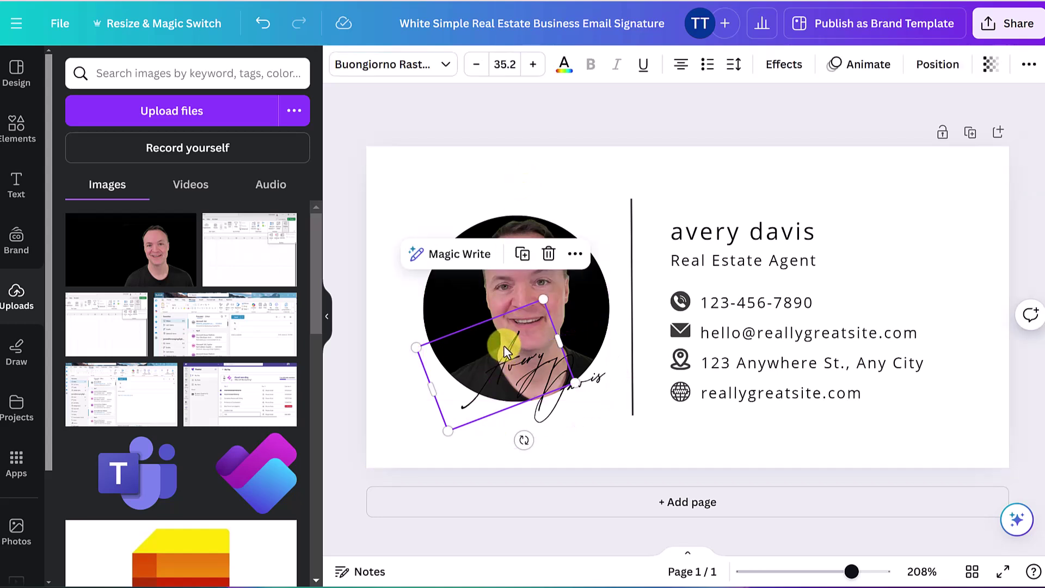
{"action": "double_click", "coordinate": [504, 346]}
{"action": "type", "text": "Jamie"}
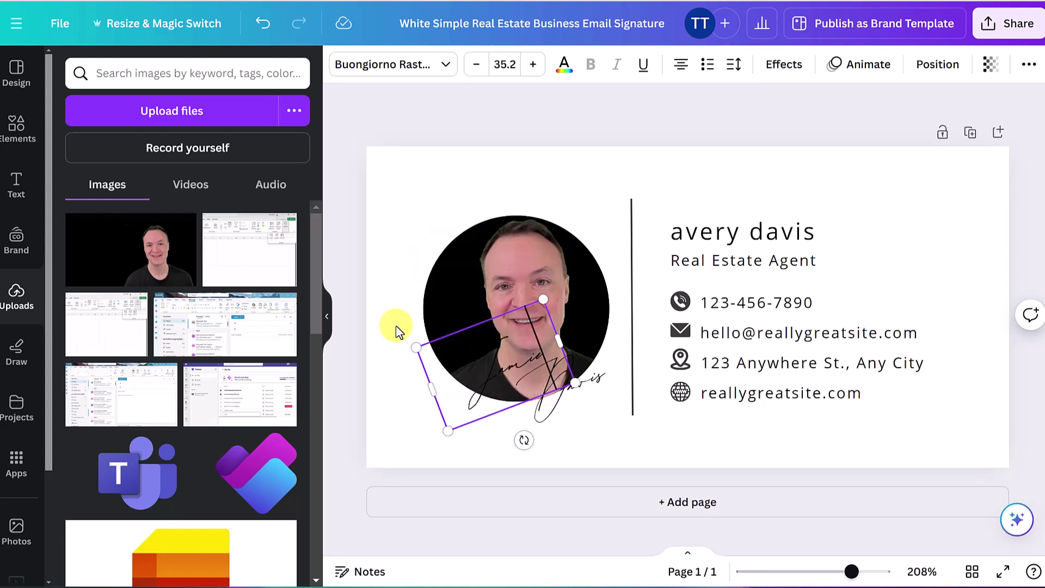
{"action": "left_click", "coordinate": [384, 407]}
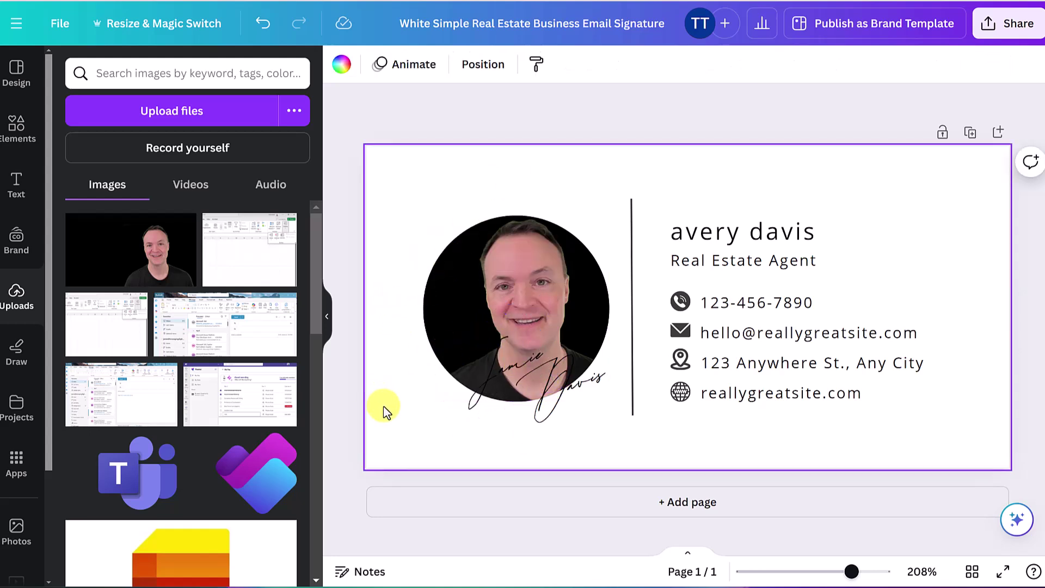
Change the signature's first name text colour to white
{"action": "left_click", "coordinate": [479, 388]}
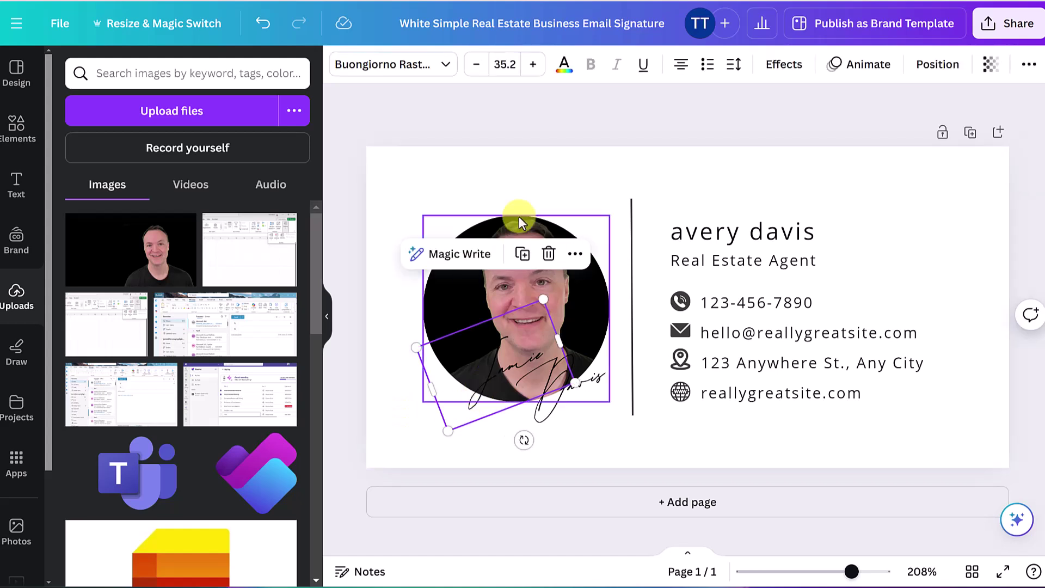
{"action": "left_click", "coordinate": [563, 64]}
{"action": "left_click", "coordinate": [200, 157]}
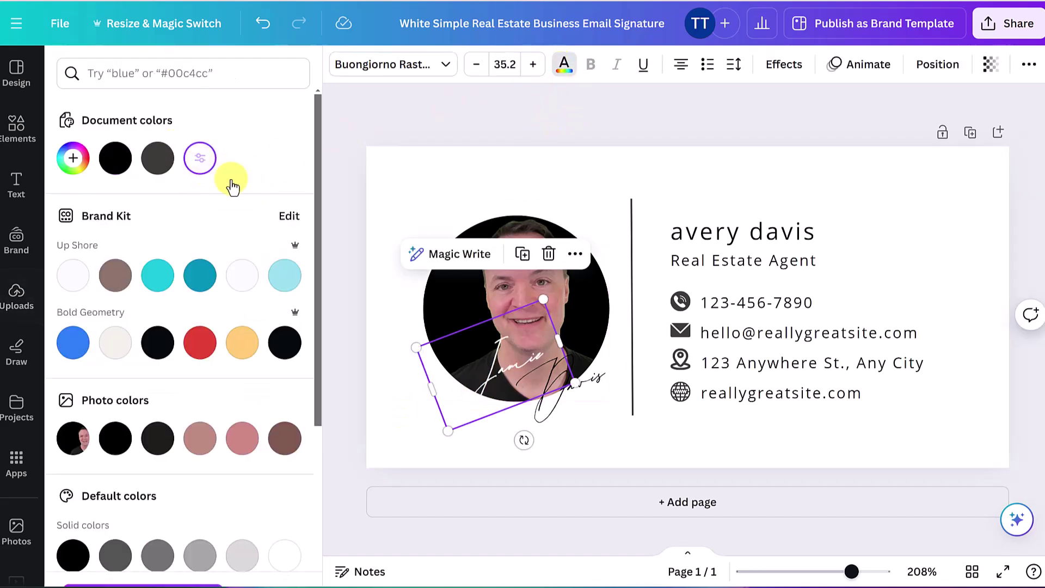
{"action": "left_click", "coordinate": [386, 333]}
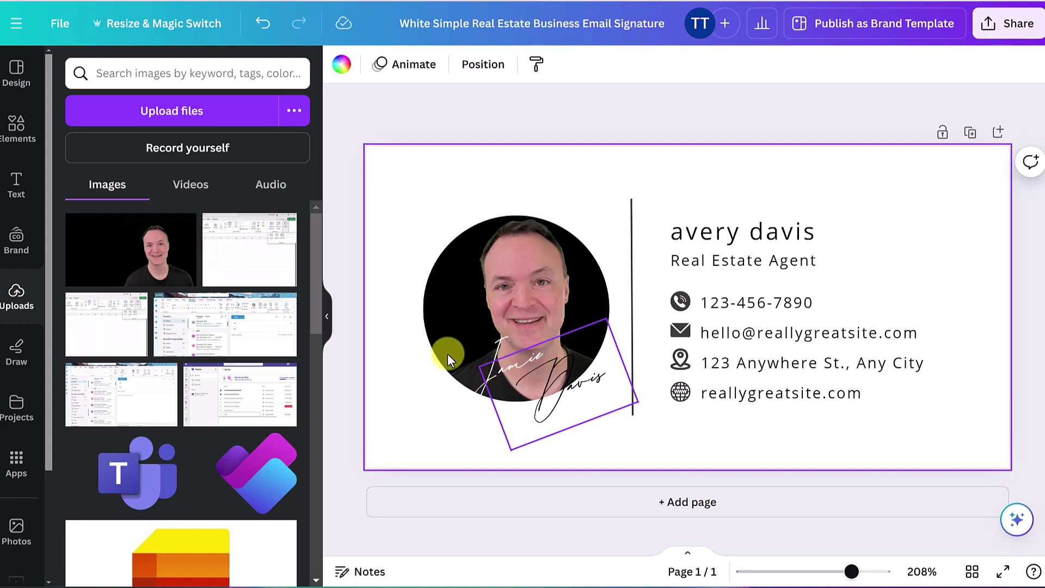
{"action": "left_click", "coordinate": [468, 351]}
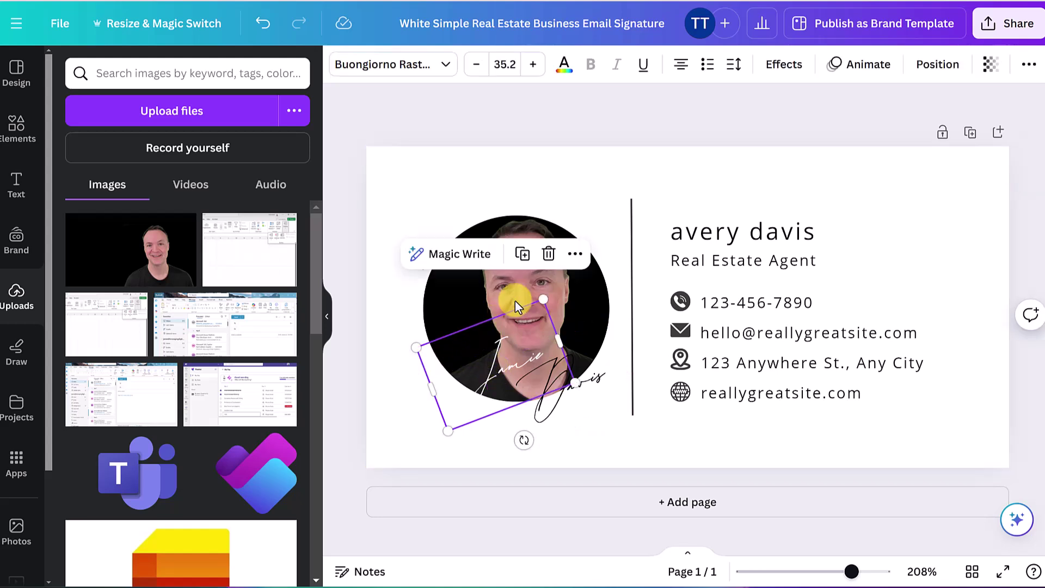
Delete the script signature text box overlapping the headshot
{"action": "left_click", "coordinate": [554, 276]}
{"action": "left_click_drag", "start_coordinate": [490, 355], "coordinate": [553, 373]}
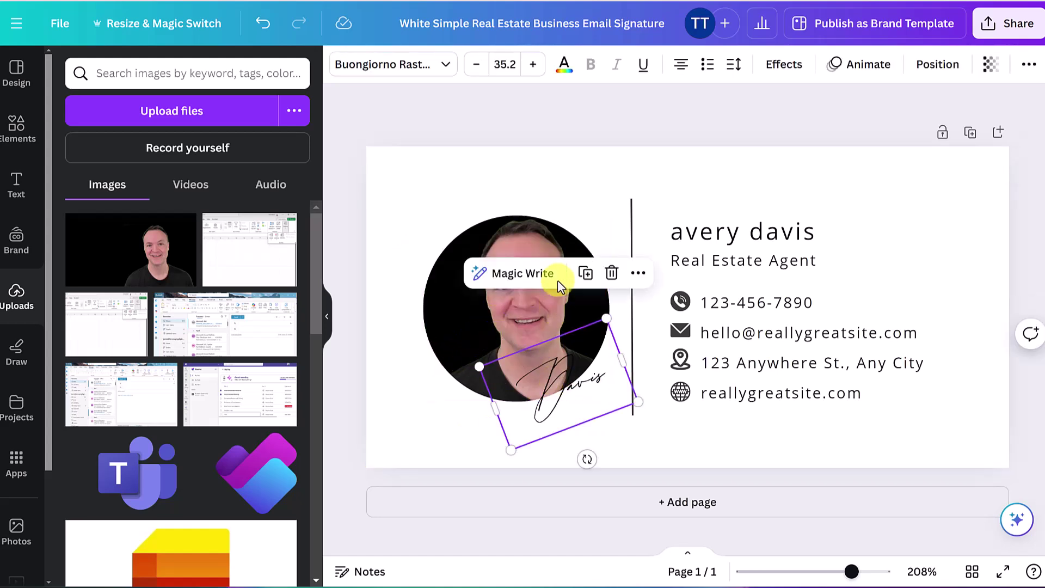
{"action": "left_click", "coordinate": [611, 273]}
{"action": "left_click", "coordinate": [404, 426]}
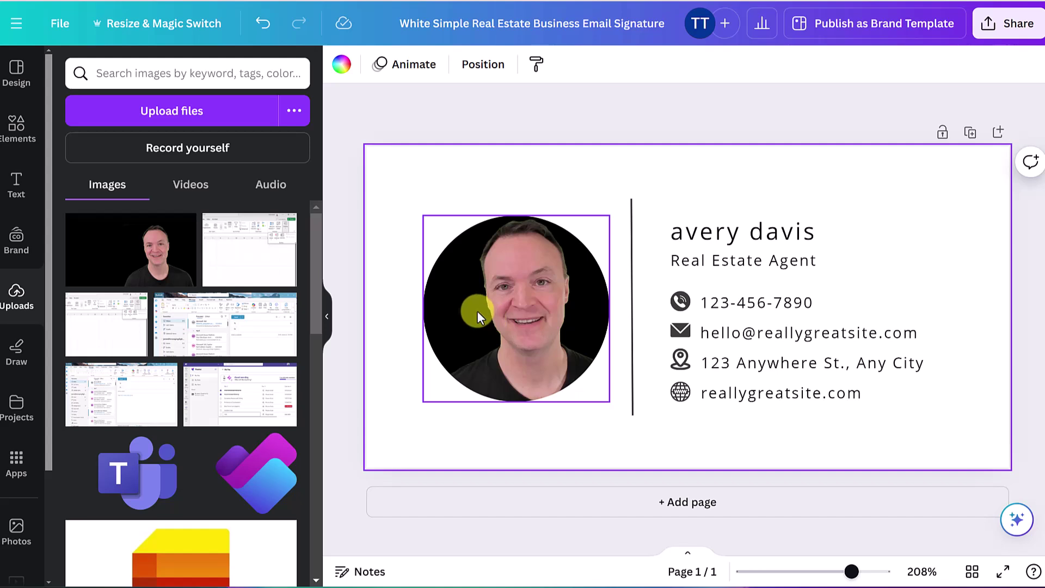
{"action": "left_click", "coordinate": [444, 314]}
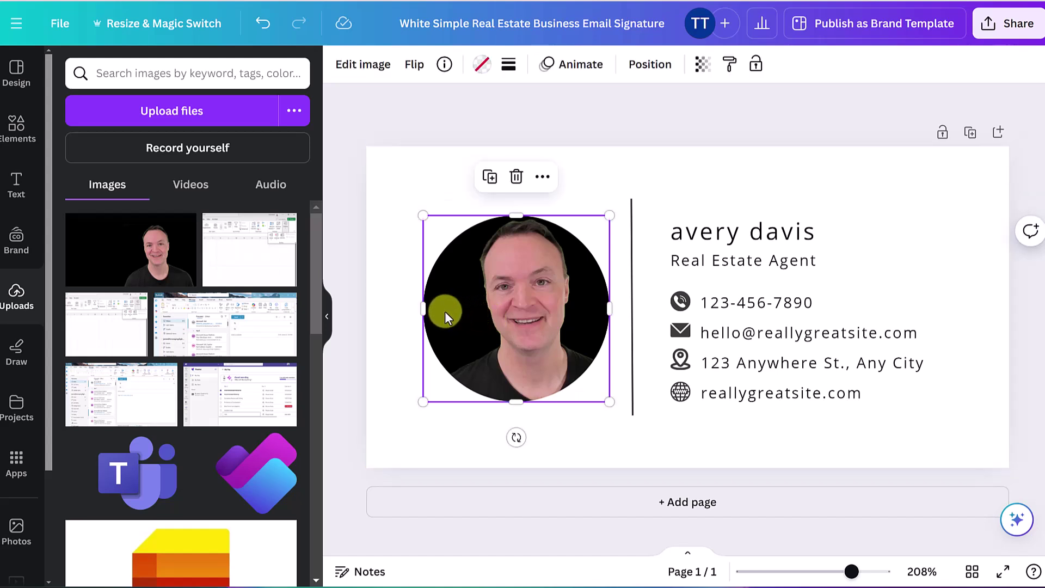
{"action": "left_click", "coordinate": [374, 71]}
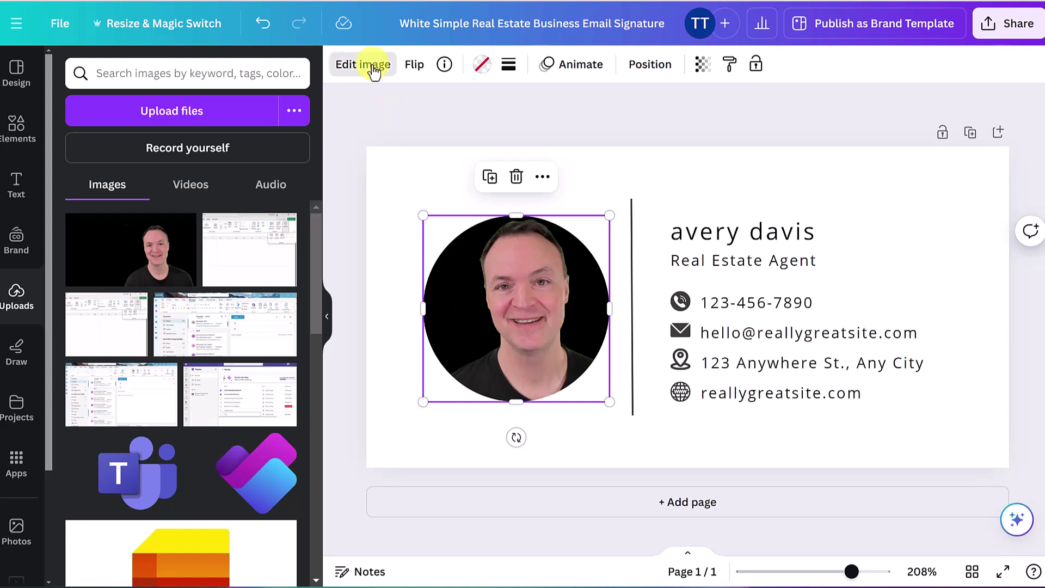
Try BG Remover on the headshot, then undo it to keep the black background
{"action": "left_click", "coordinate": [92, 201]}
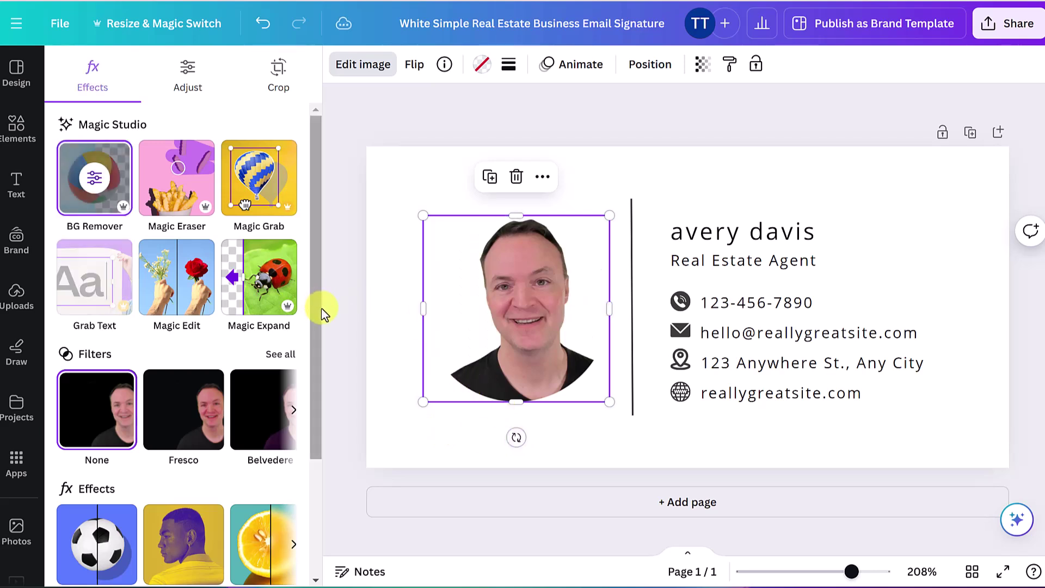
{"action": "key", "text": "ctrl+z"}
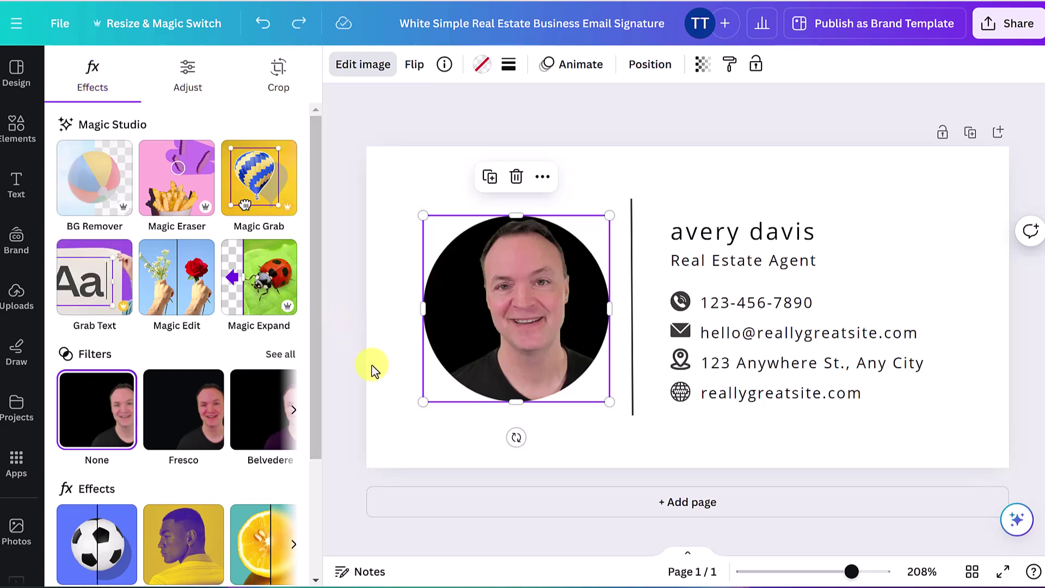
{"action": "scroll", "coordinate": [201, 419], "scroll_direction": "down", "scroll_amount": 2}
{"action": "scroll", "coordinate": [200, 418], "scroll_direction": "down", "scroll_amount": 2}
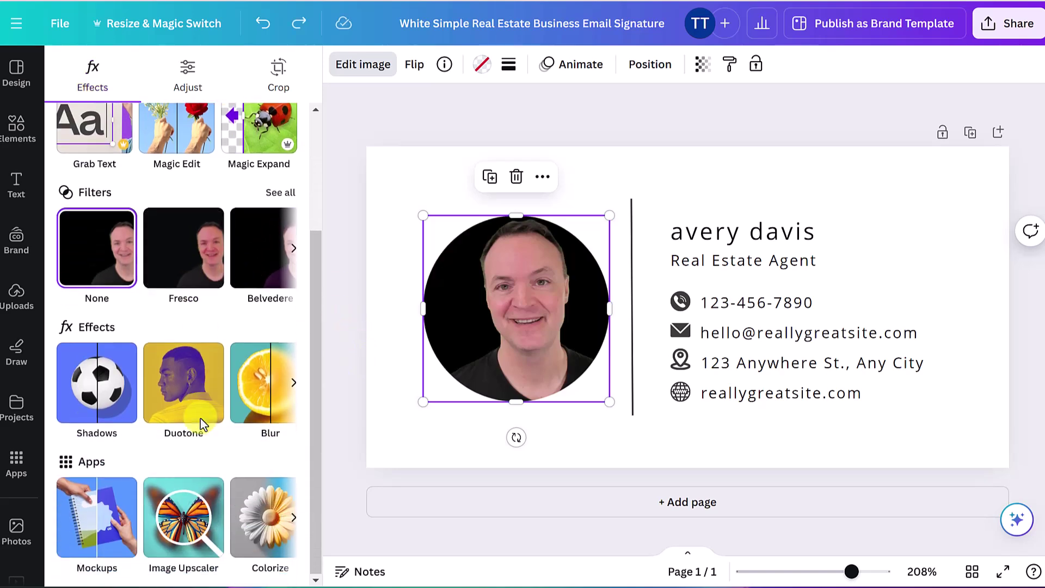
{"action": "scroll", "coordinate": [211, 442], "scroll_direction": "up", "scroll_amount": 3}
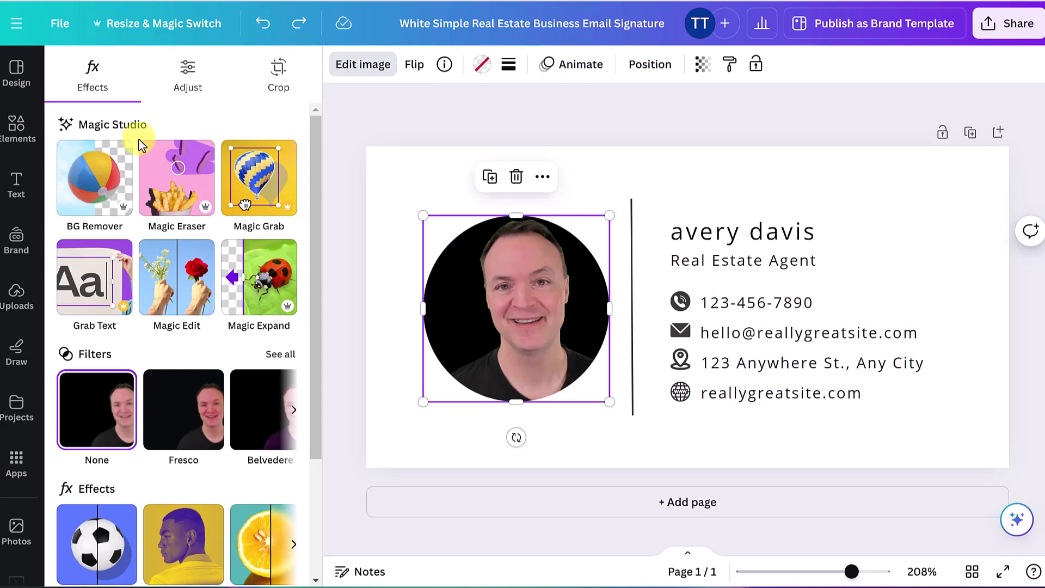
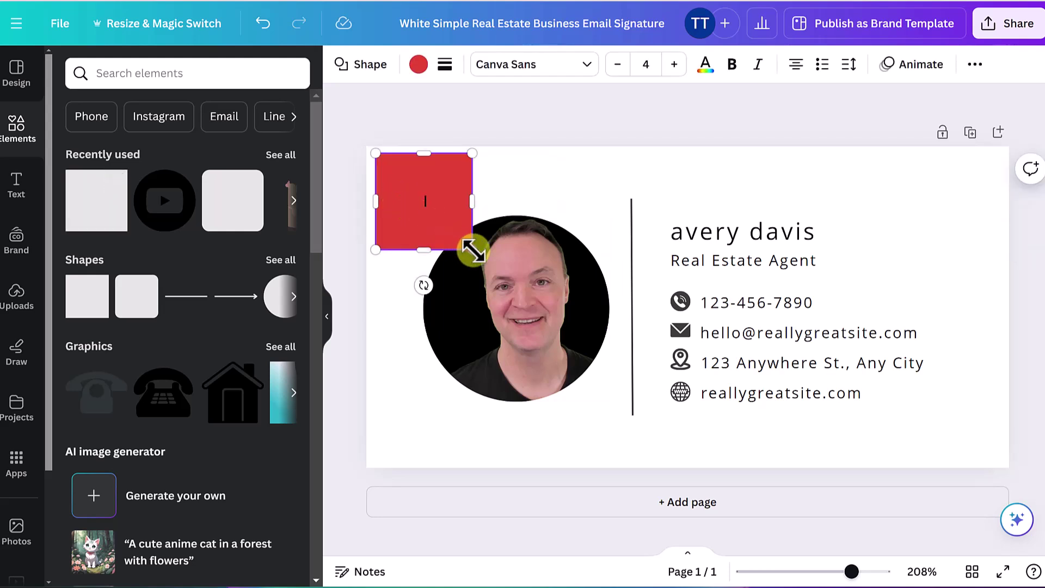
Colour the square light blue and stretch it into a full-height strip at the top-left
{"action": "left_click", "coordinate": [418, 64]}
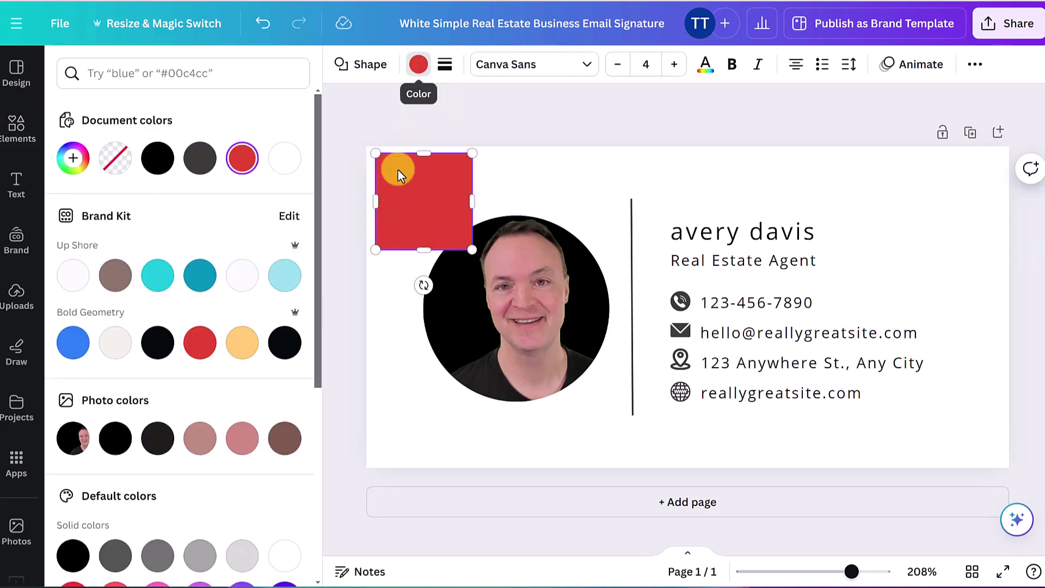
{"action": "left_click", "coordinate": [283, 275]}
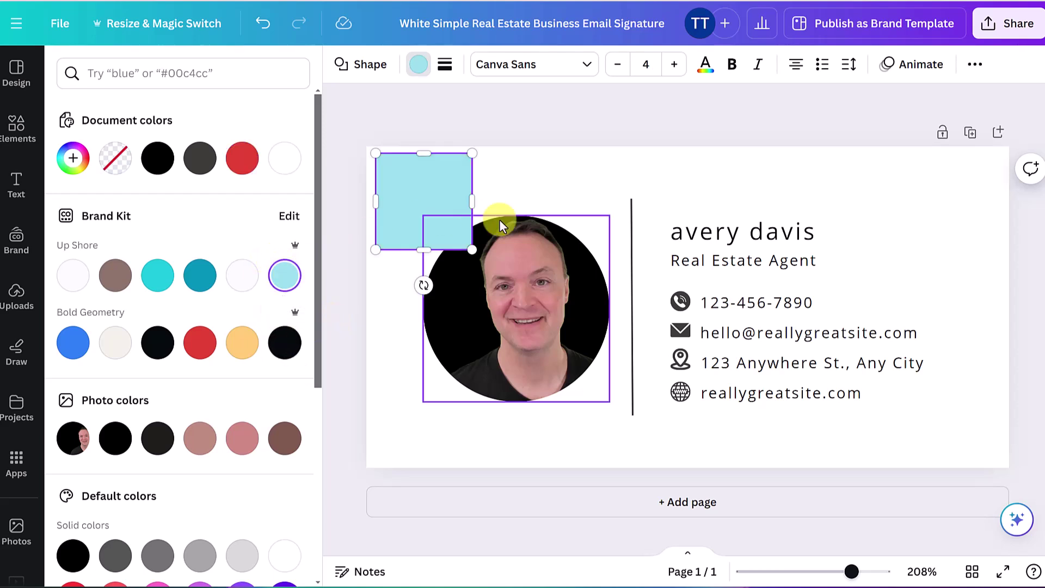
{"action": "left_click_drag", "start_coordinate": [427, 191], "coordinate": [416, 179]}
{"action": "left_click_drag", "start_coordinate": [462, 237], "coordinate": [531, 474]}
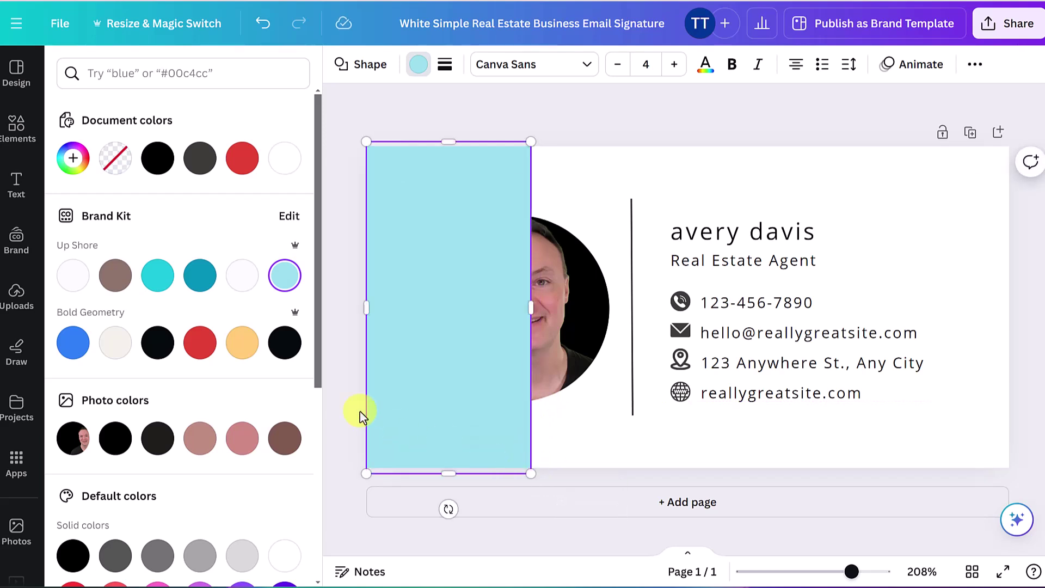
Send the light-blue rectangle to the back, behind the photo and text
{"action": "key", "text": "Escape"}
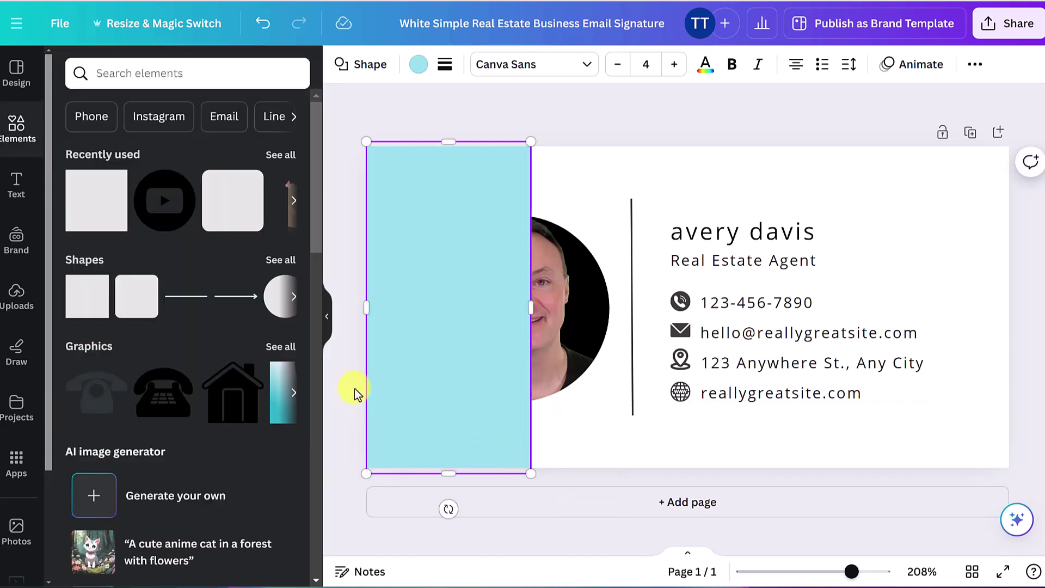
{"action": "left_click", "coordinate": [352, 387]}
{"action": "left_click", "coordinate": [471, 306]}
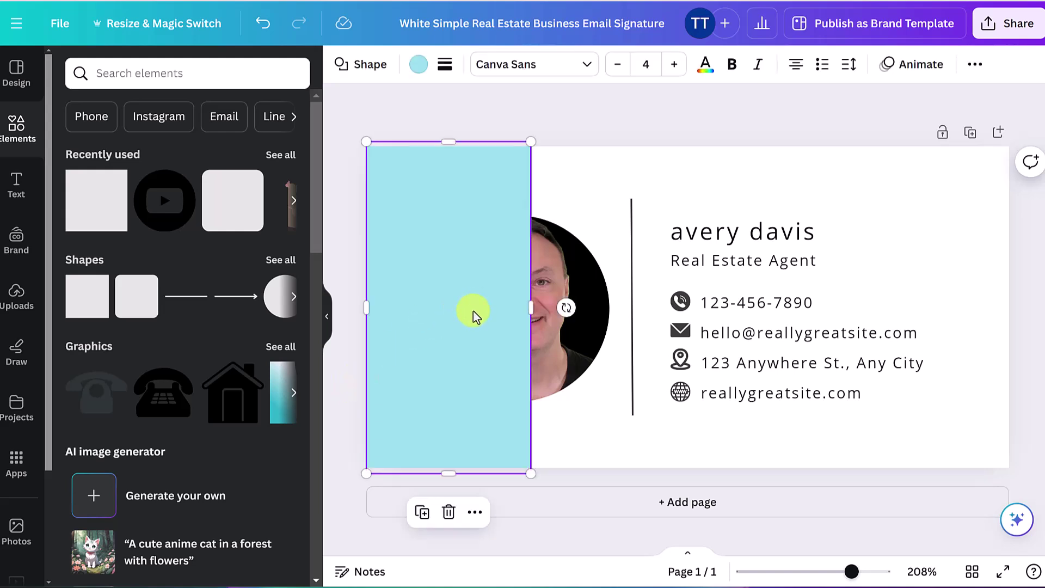
{"action": "left_click", "coordinate": [475, 512]}
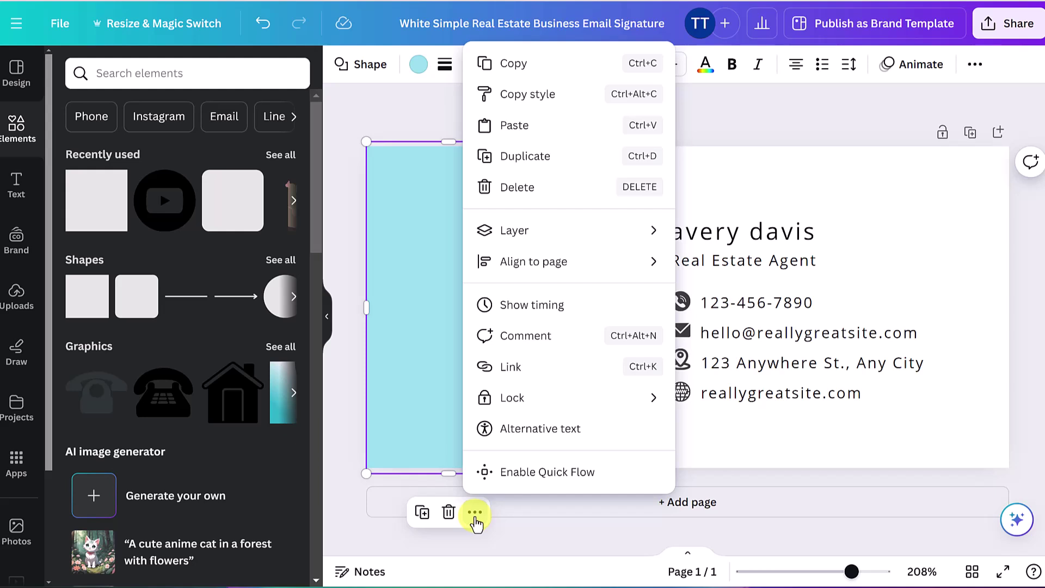
{"action": "mouse_move", "coordinate": [648, 229]}
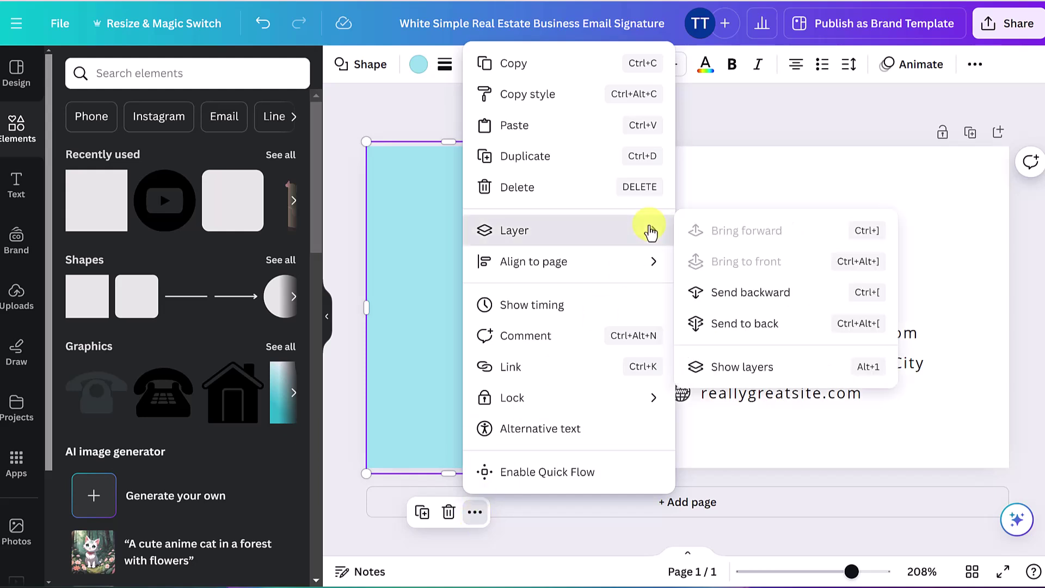
{"action": "left_click", "coordinate": [757, 337]}
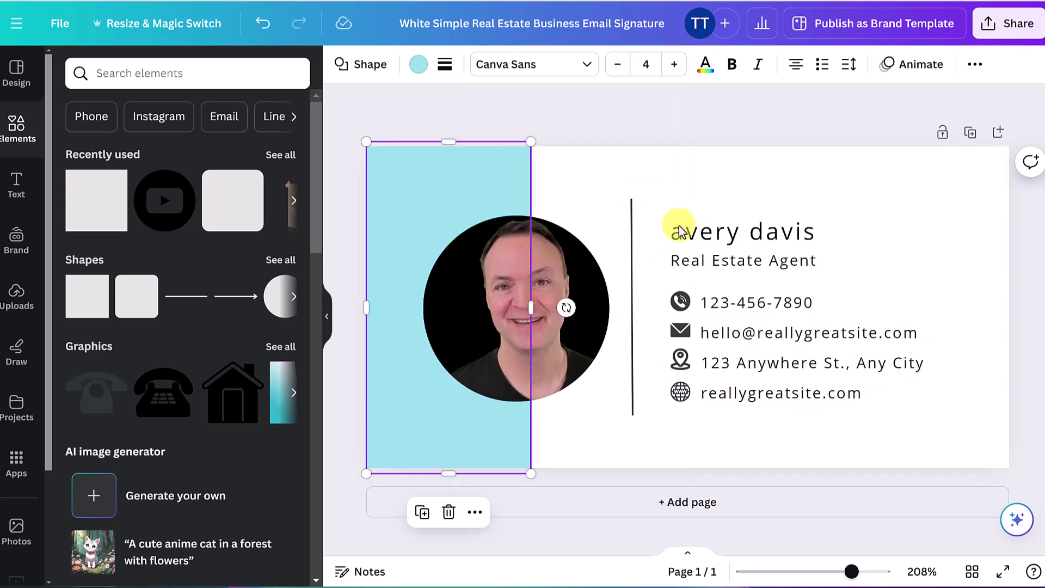
{"action": "left_click", "coordinate": [637, 117]}
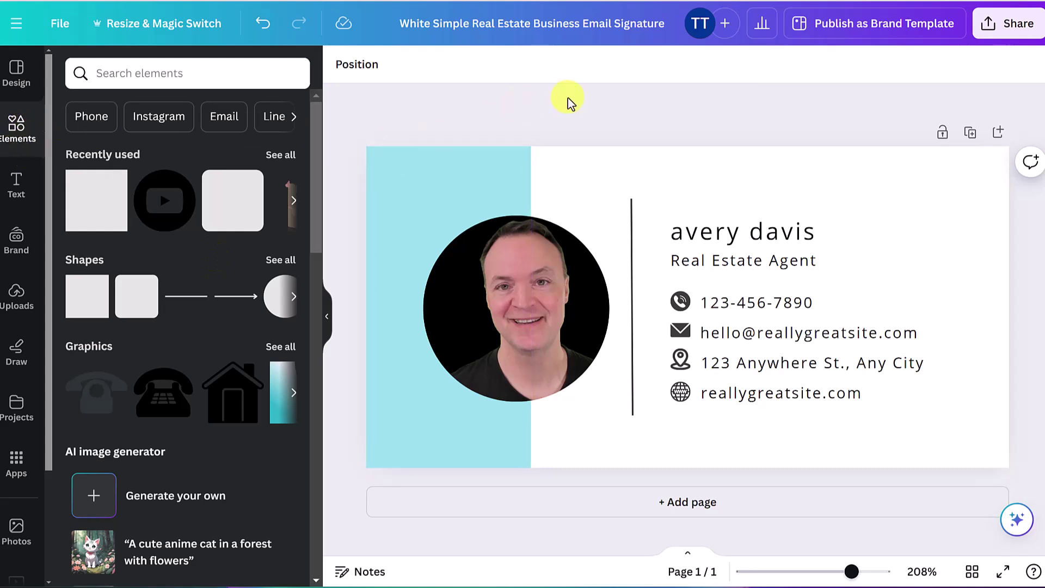
Search Elements for 'teacher' and browse the Graphics results
{"action": "left_click", "coordinate": [18, 129]}
{"action": "left_click", "coordinate": [138, 73]}
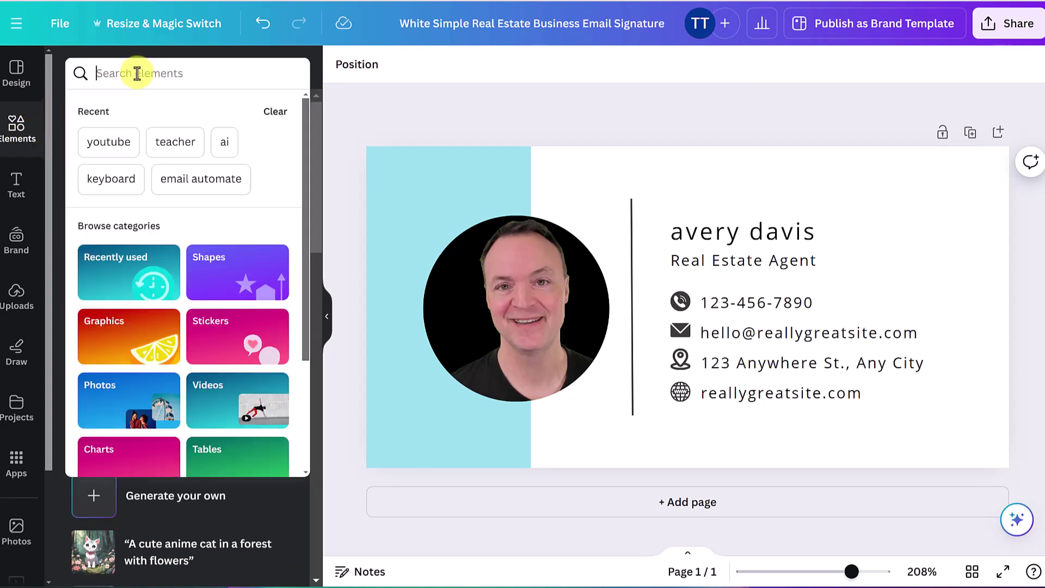
{"action": "type", "text": "teacher"}
{"action": "key", "text": "Return"}
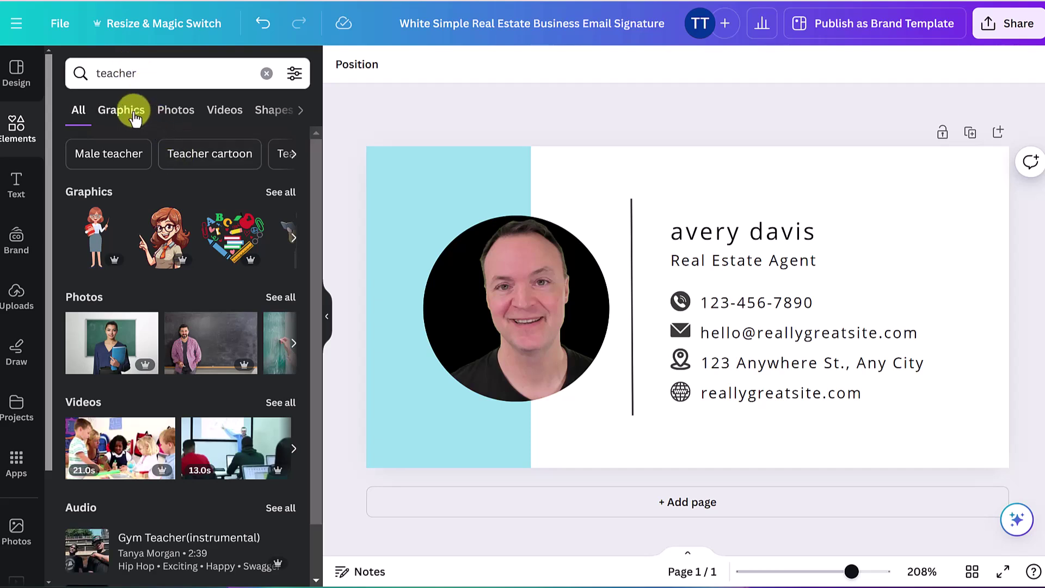
{"action": "left_click", "coordinate": [129, 109]}
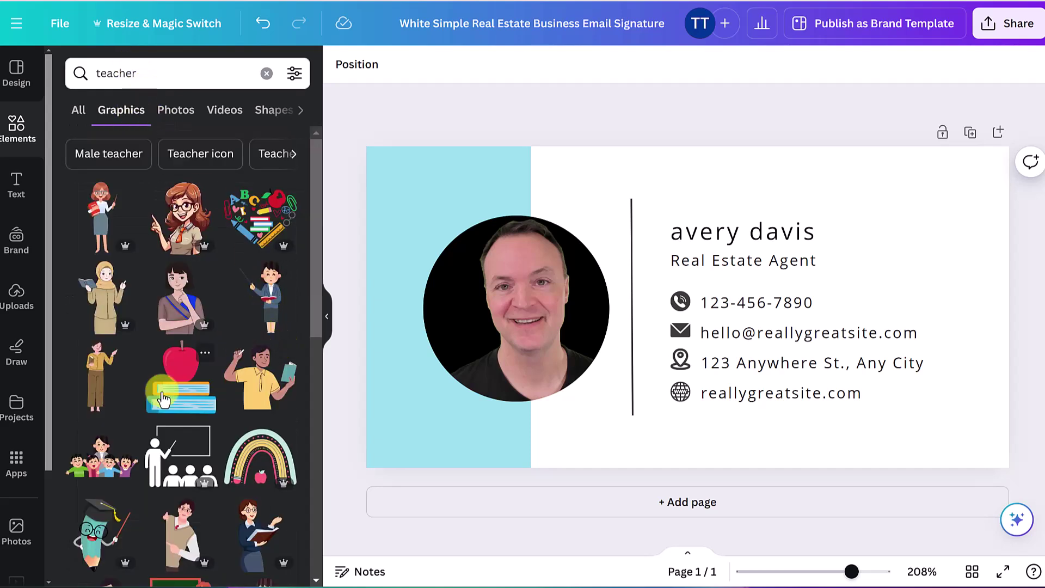
{"action": "scroll", "coordinate": [261, 463], "scroll_direction": "down", "scroll_amount": 3}
{"action": "scroll", "coordinate": [260, 465], "scroll_direction": "down", "scroll_amount": 2}
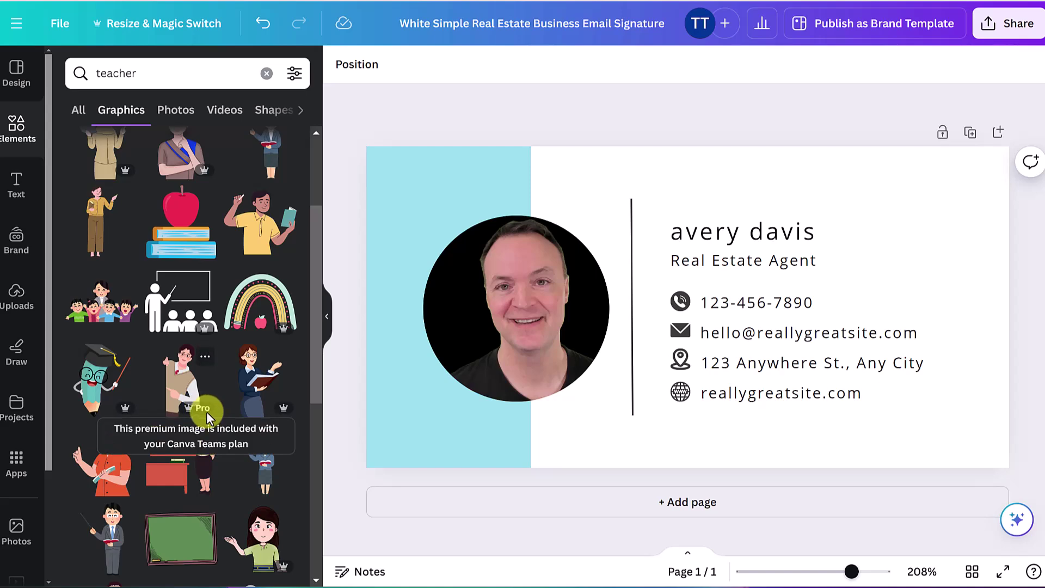
Try a teacher graphic cropped in the photo frame, then undo it to restore the photo
{"action": "left_click_drag", "start_coordinate": [181, 302], "coordinate": [459, 312]}
{"action": "double_click", "coordinate": [515, 285]}
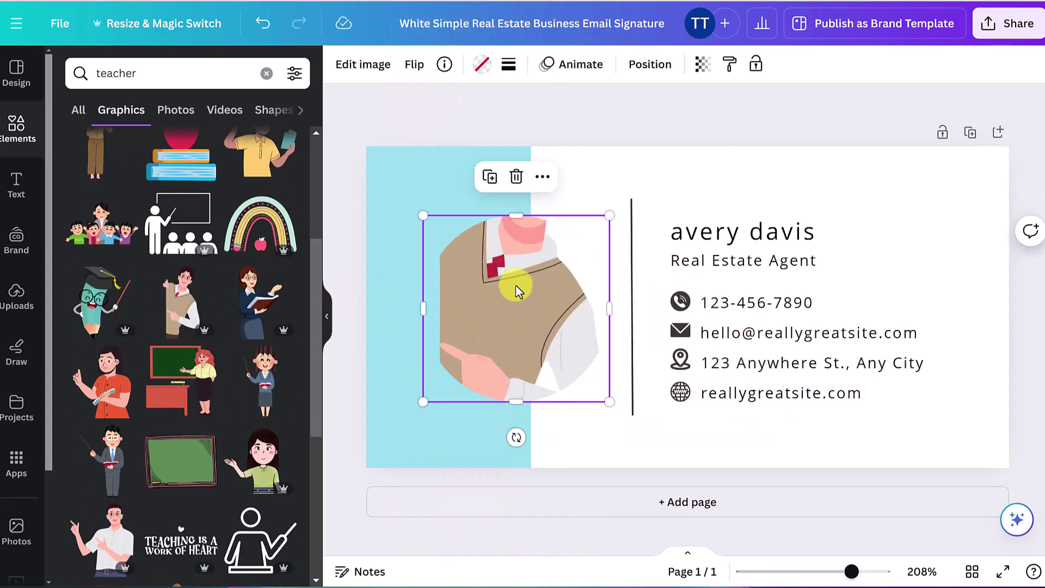
{"action": "left_click_drag", "start_coordinate": [515, 285], "coordinate": [514, 392]}
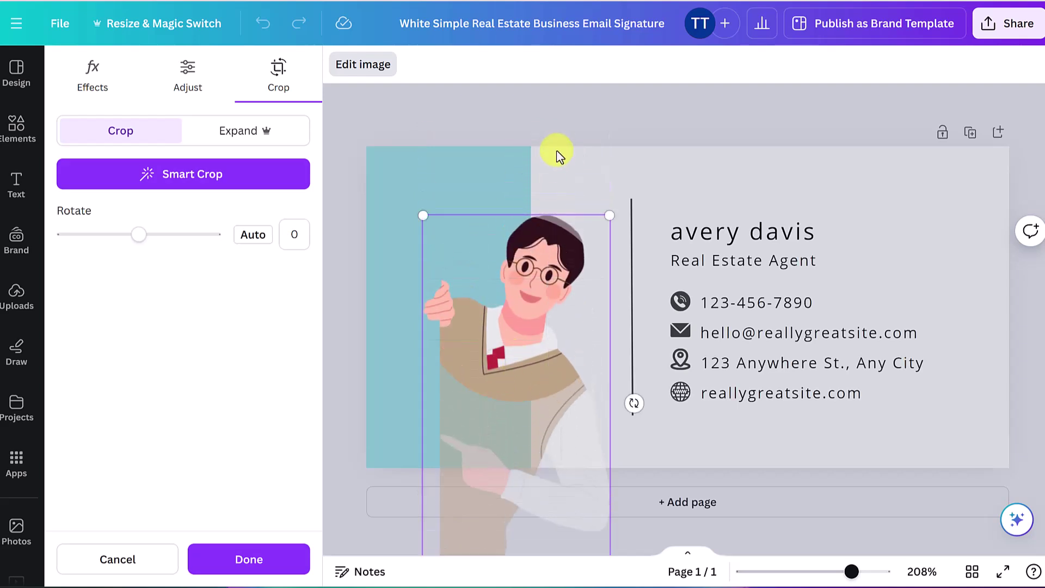
{"action": "left_click", "coordinate": [578, 95]}
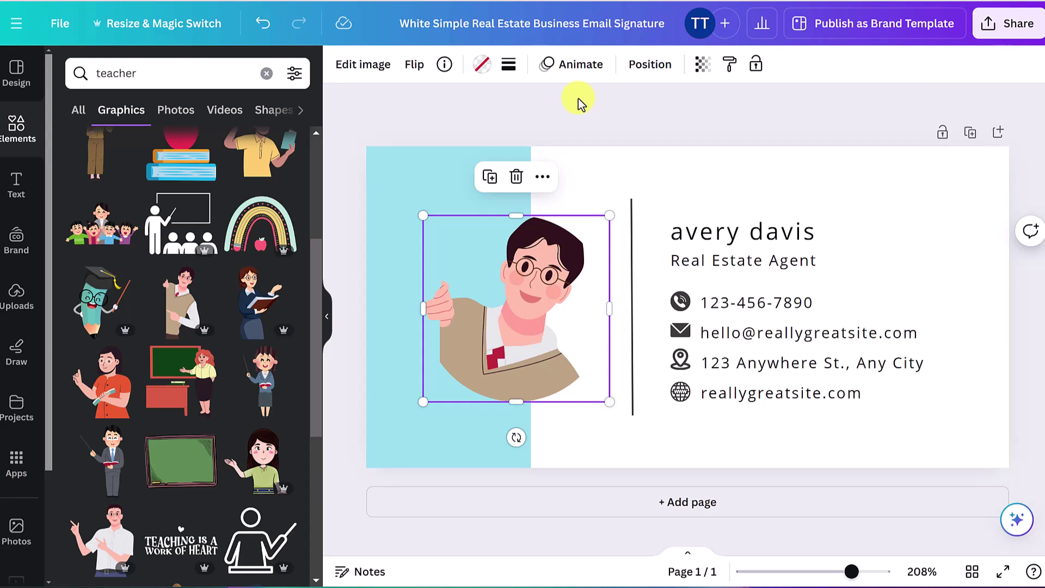
{"action": "key", "text": "ctrl+z"}
{"action": "key", "text": "ctrl+z"}
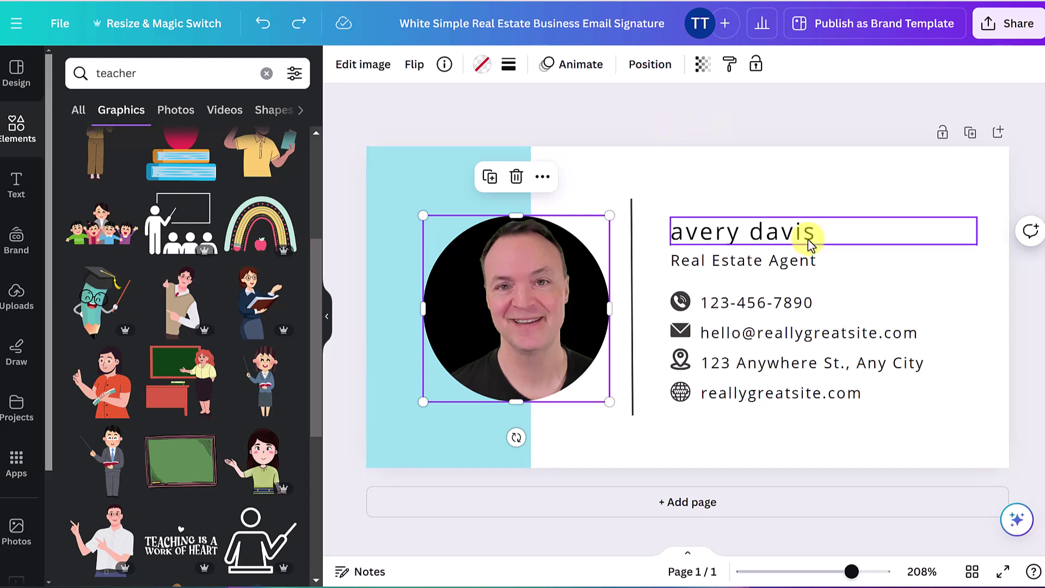
Replace the signature's name text with the new person's name
{"action": "left_click", "coordinate": [743, 179]}
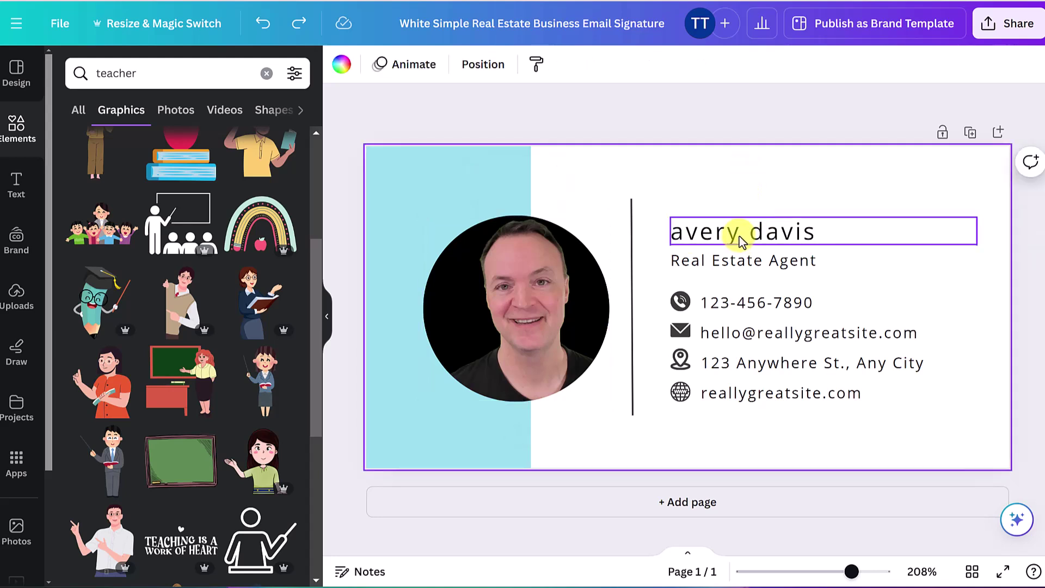
{"action": "double_click", "coordinate": [742, 240]}
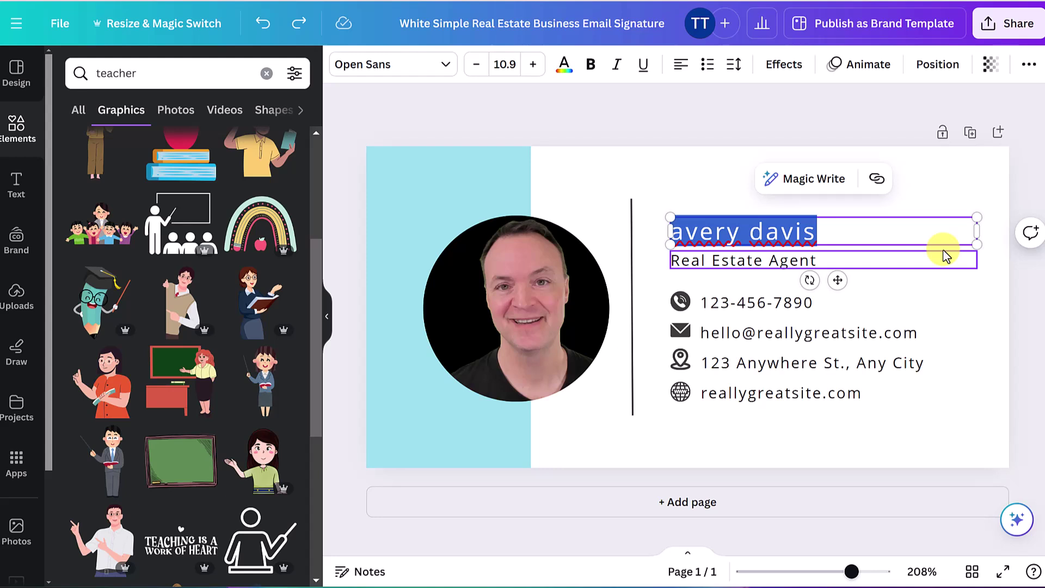
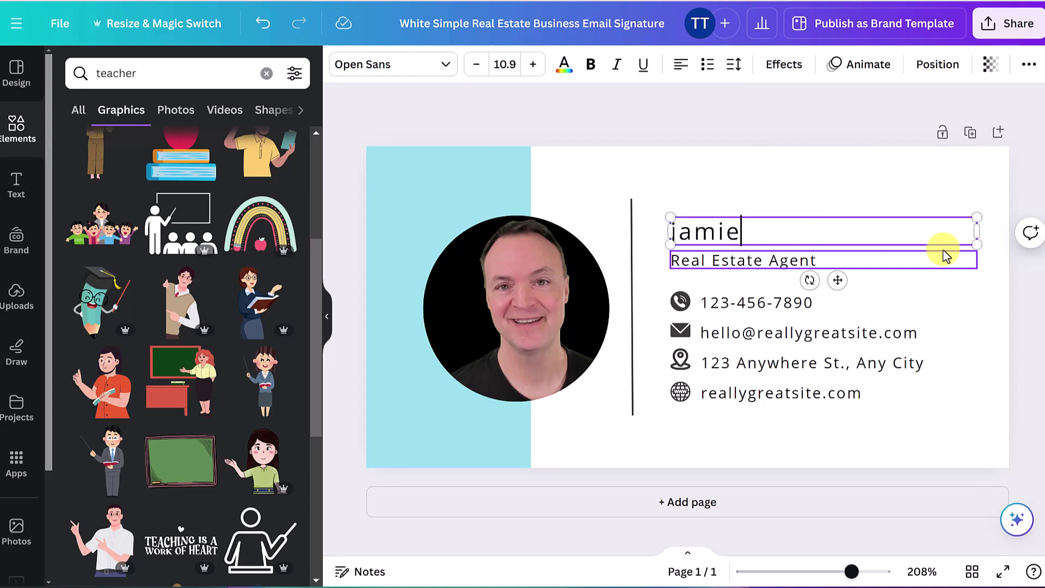
{"action": "left_click", "coordinate": [802, 177]}
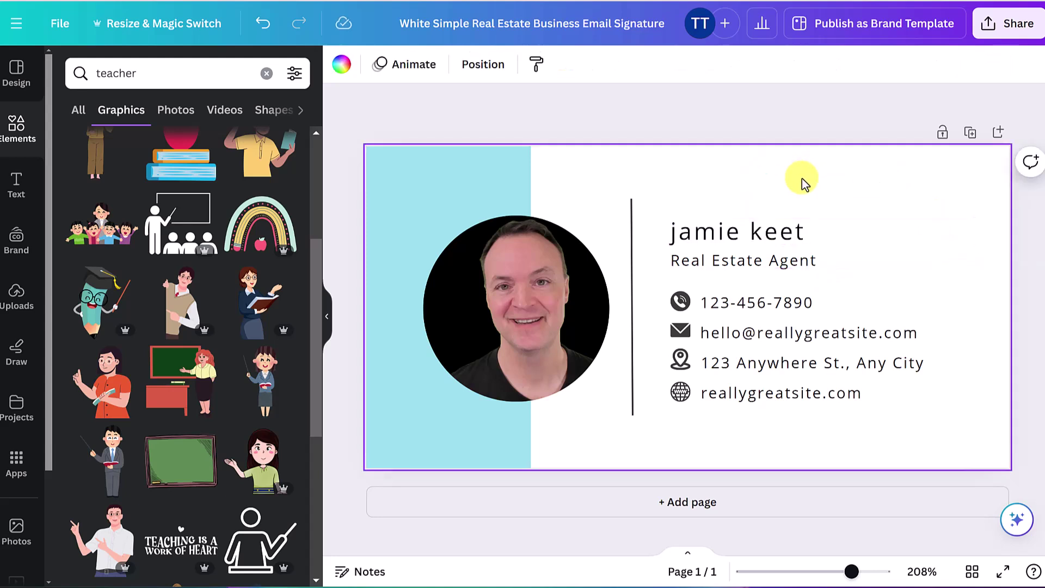
Change the job title from 'Real Estate Agent' to 'Content Creator'
{"action": "left_click", "coordinate": [755, 267]}
{"action": "double_click", "coordinate": [970, 267]}
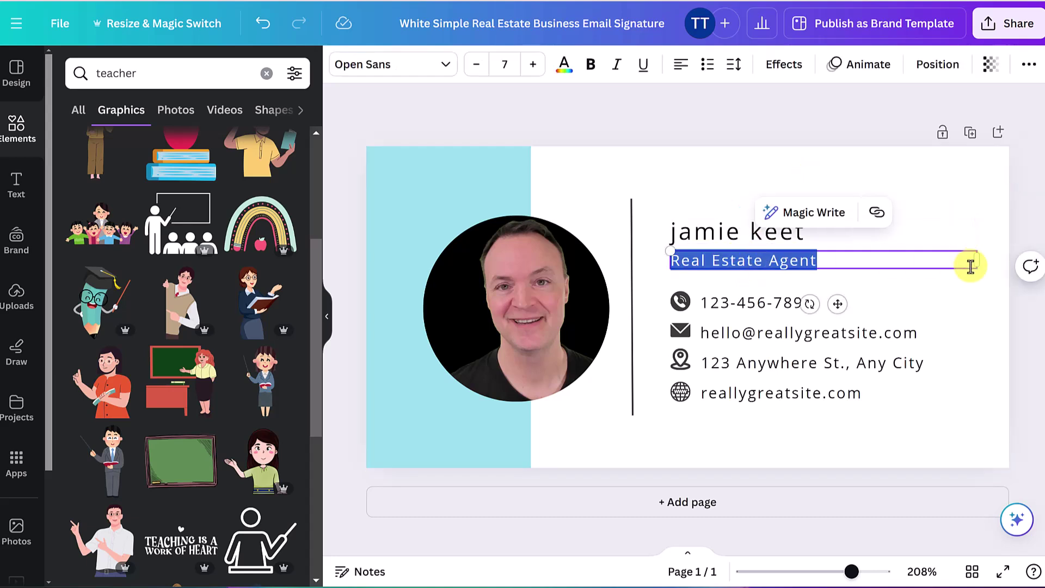
{"action": "type", "text": "Cone"}
{"action": "key", "text": "BackSpace"}
{"action": "type", "text": "tnet"}
{"action": "key", "text": "BackSpace"}
{"action": "key", "text": "BackSpace"}
{"action": "type", "text": "ent Creator"}
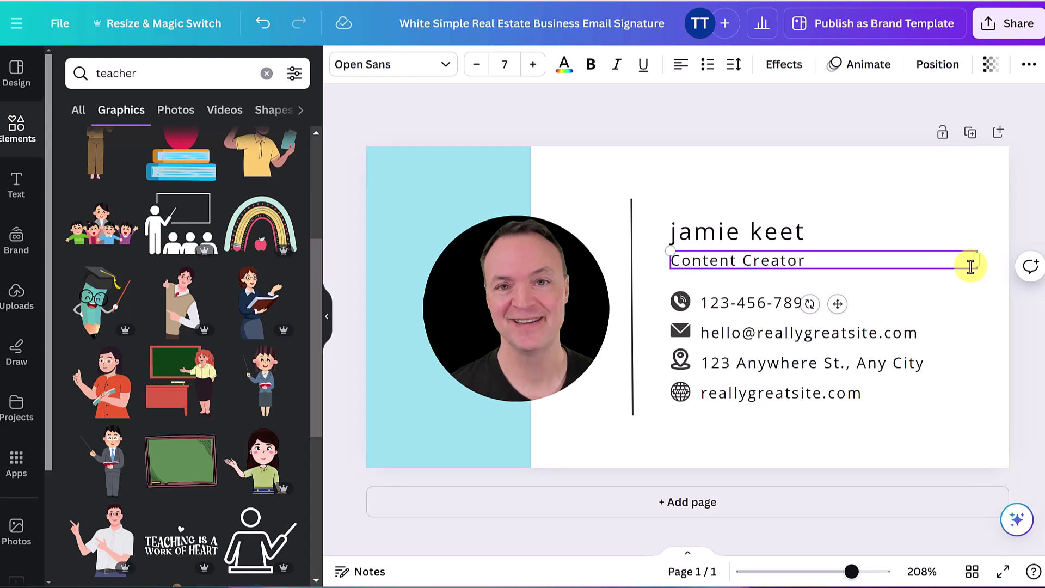
{"action": "left_click", "coordinate": [869, 178]}
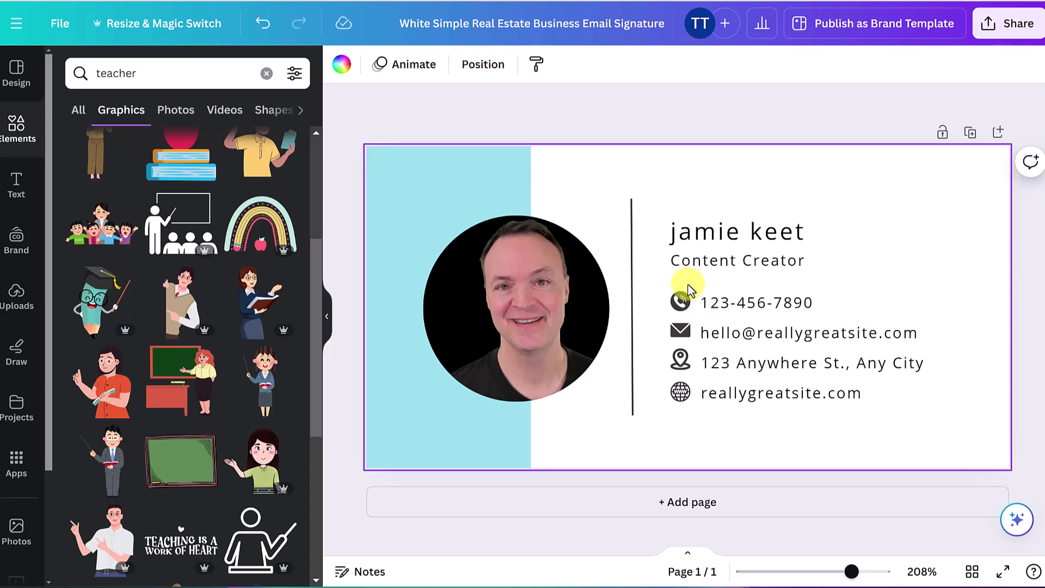
Add a trial heading above the name line reading 'hello'
{"action": "left_click", "coordinate": [24, 200]}
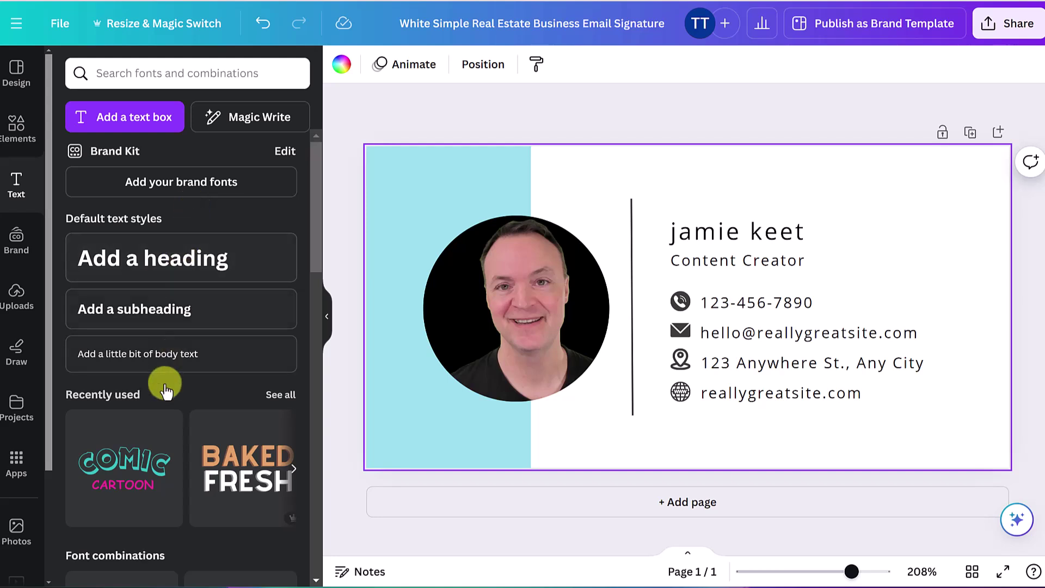
{"action": "scroll", "coordinate": [164, 420], "scroll_direction": "down", "scroll_amount": 3}
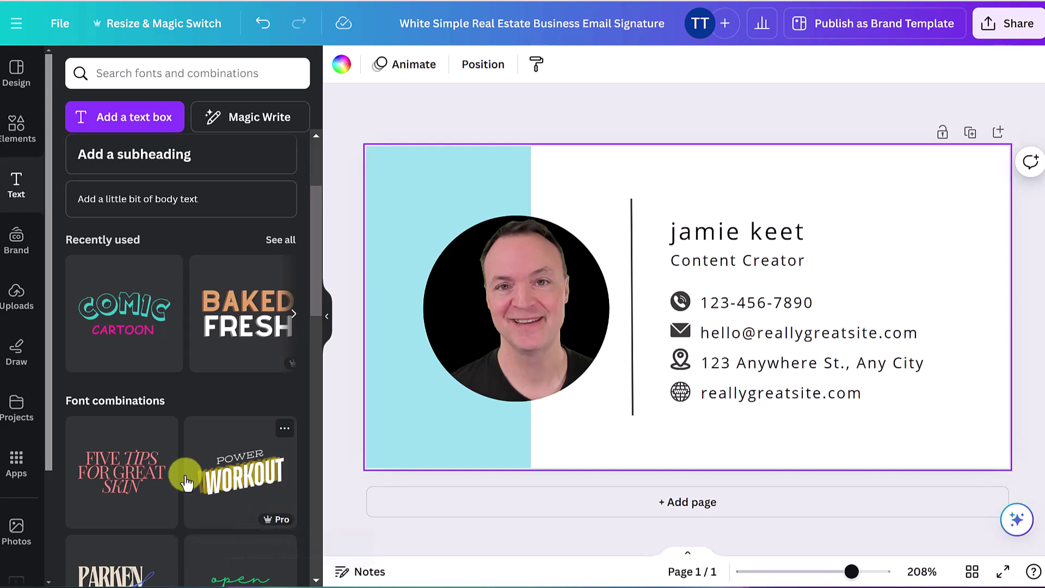
{"action": "scroll", "coordinate": [187, 476], "scroll_direction": "up", "scroll_amount": 3}
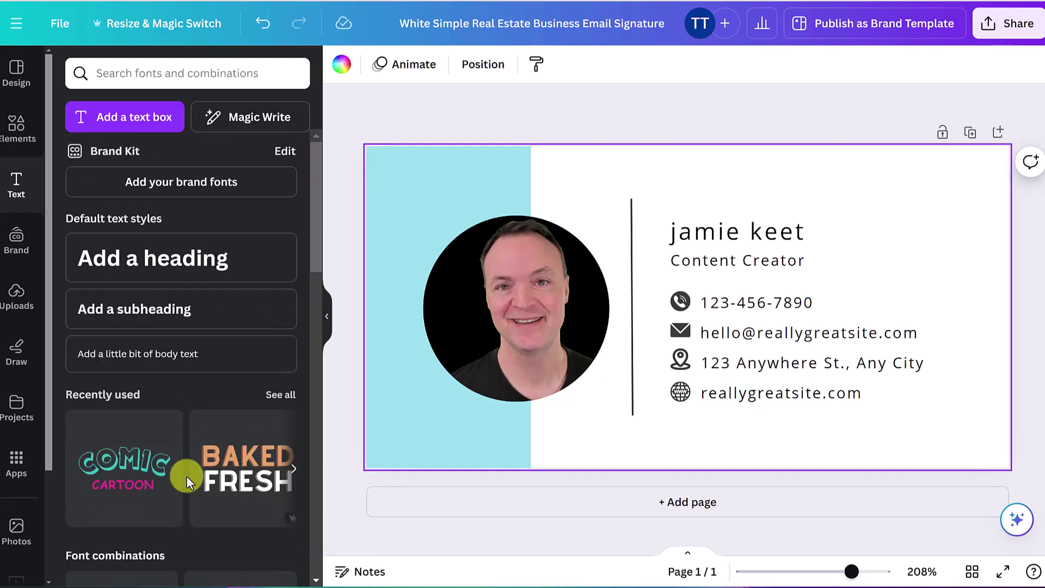
{"action": "left_click", "coordinate": [187, 257]}
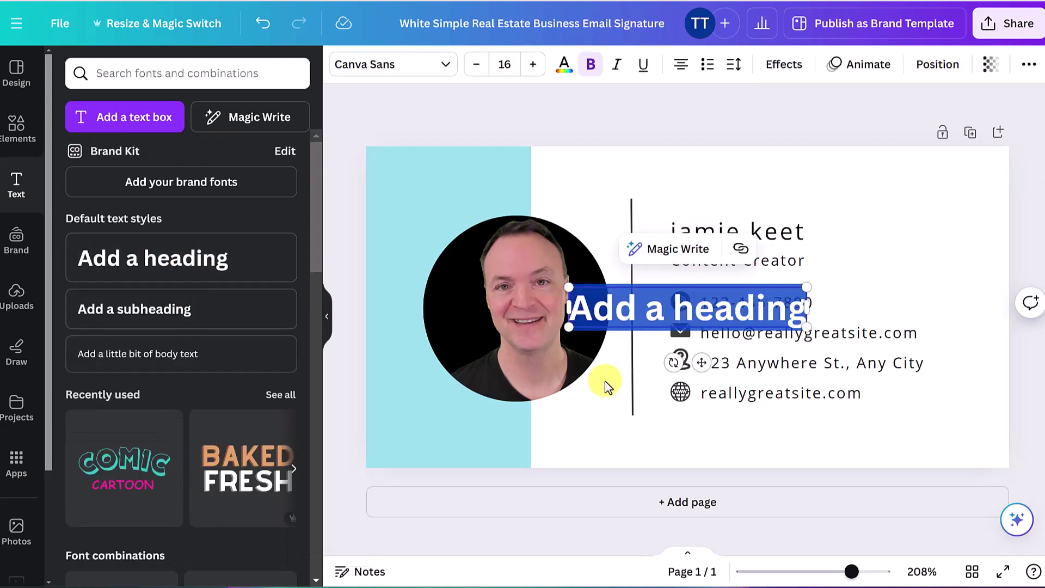
{"action": "left_click", "coordinate": [611, 433]}
{"action": "left_click_drag", "start_coordinate": [627, 324], "coordinate": [728, 191]}
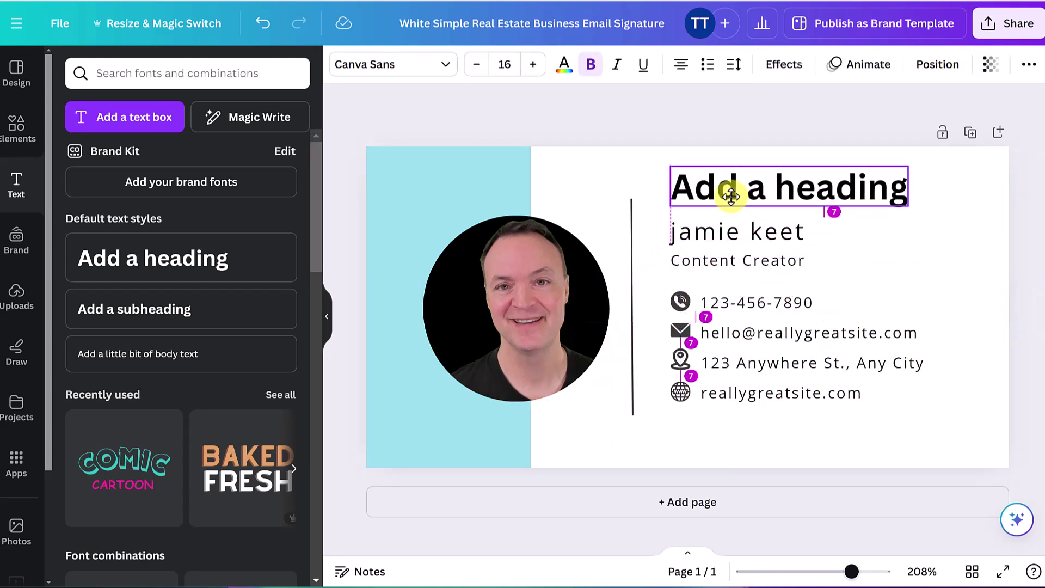
{"action": "double_click", "coordinate": [730, 196]}
{"action": "type", "text": "hello"}
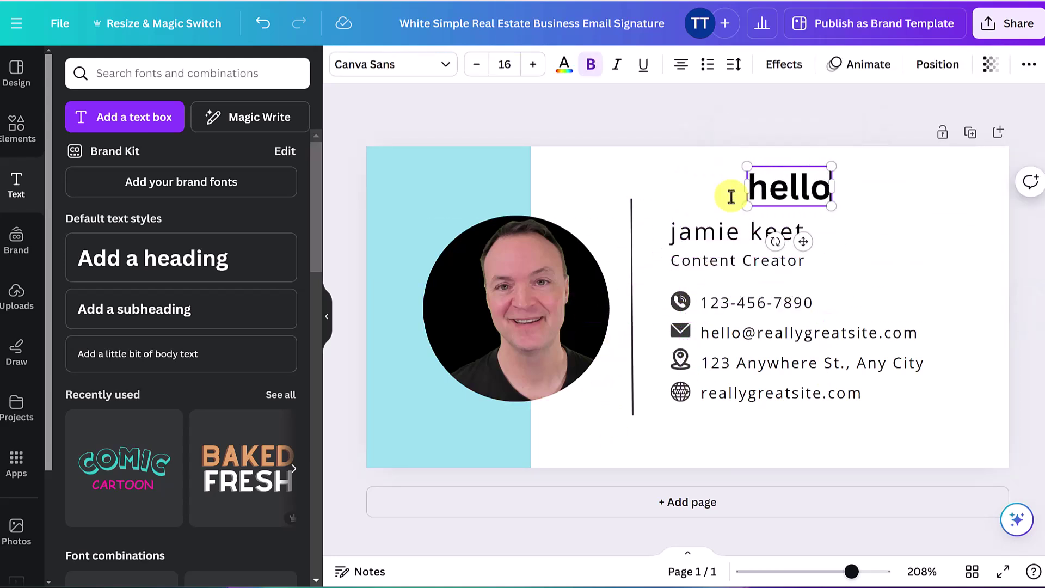
{"action": "left_click", "coordinate": [684, 182]}
Delete the trial 'hello' heading and bring up text colour options for the name
{"action": "left_click", "coordinate": [752, 188]}
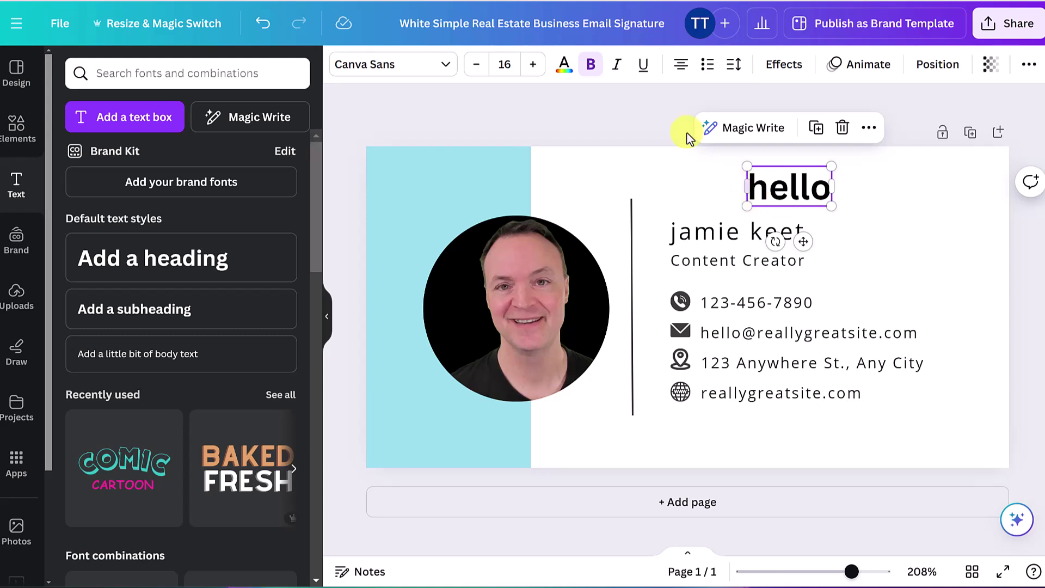
{"action": "left_click", "coordinate": [441, 70]}
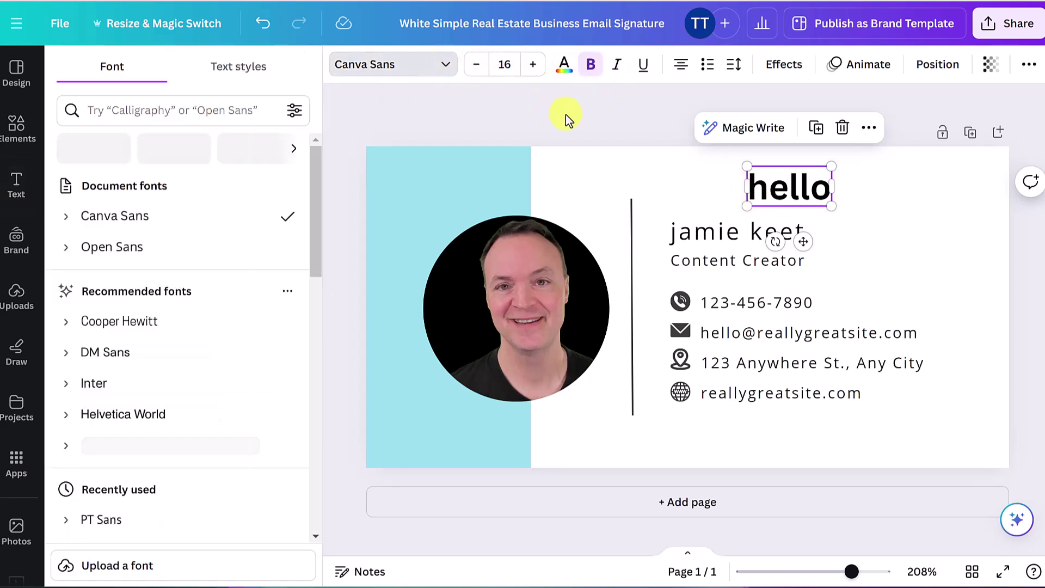
{"action": "left_click", "coordinate": [931, 250]}
{"action": "left_click", "coordinate": [799, 195]}
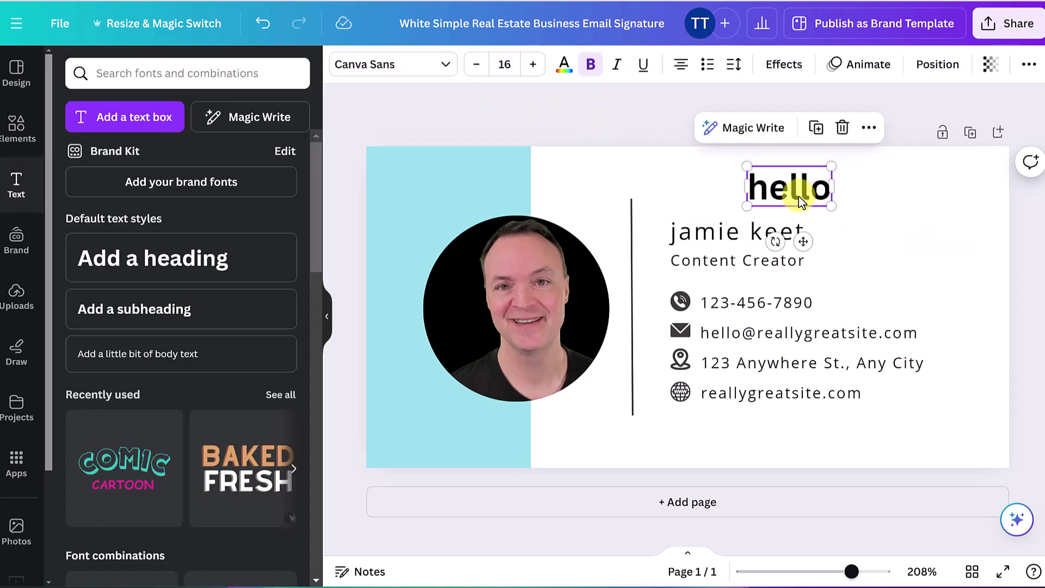
{"action": "key", "text": "Delete"}
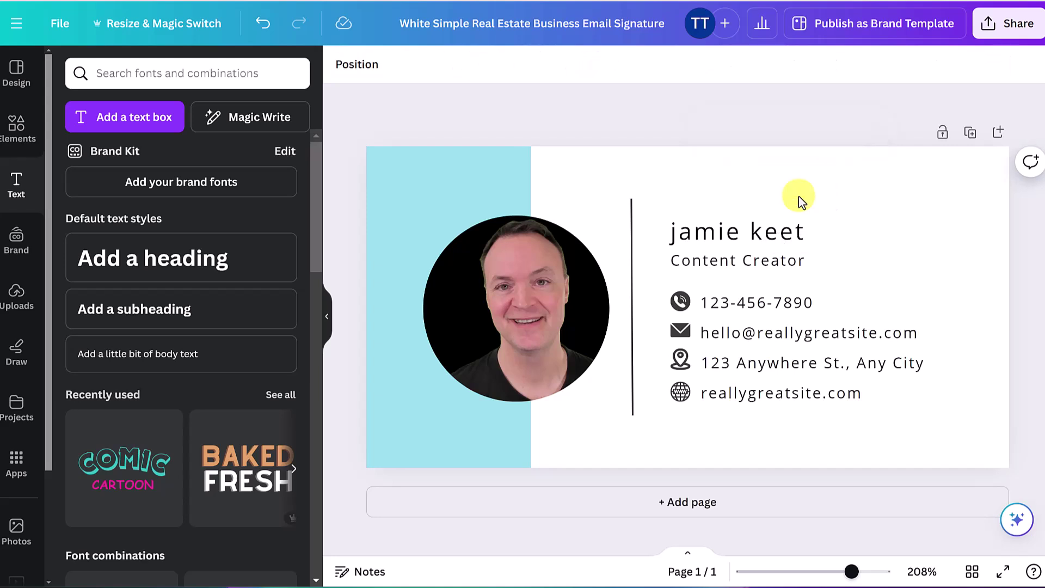
{"action": "left_click", "coordinate": [784, 240]}
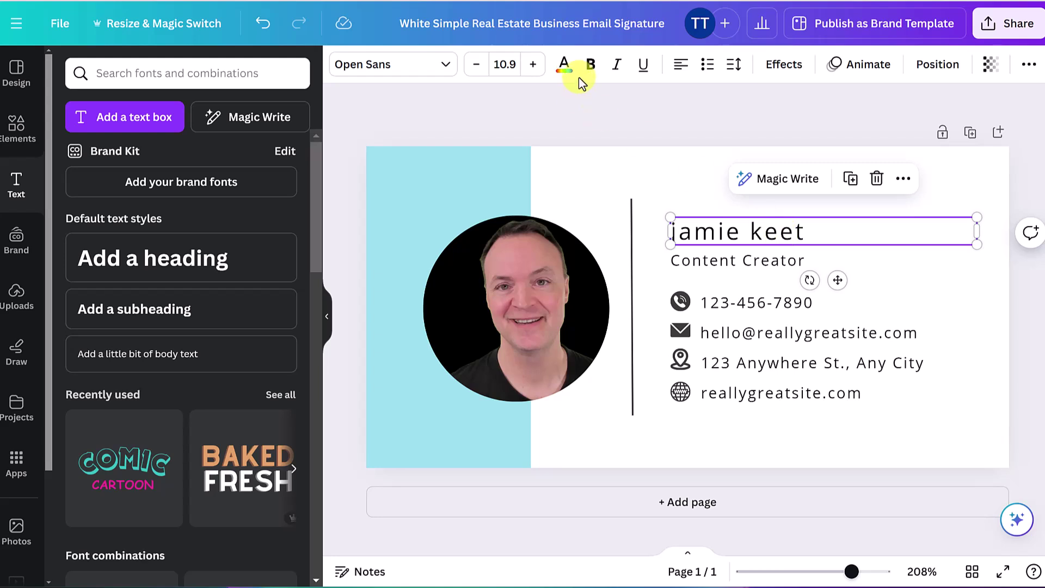
{"action": "left_click", "coordinate": [564, 66]}
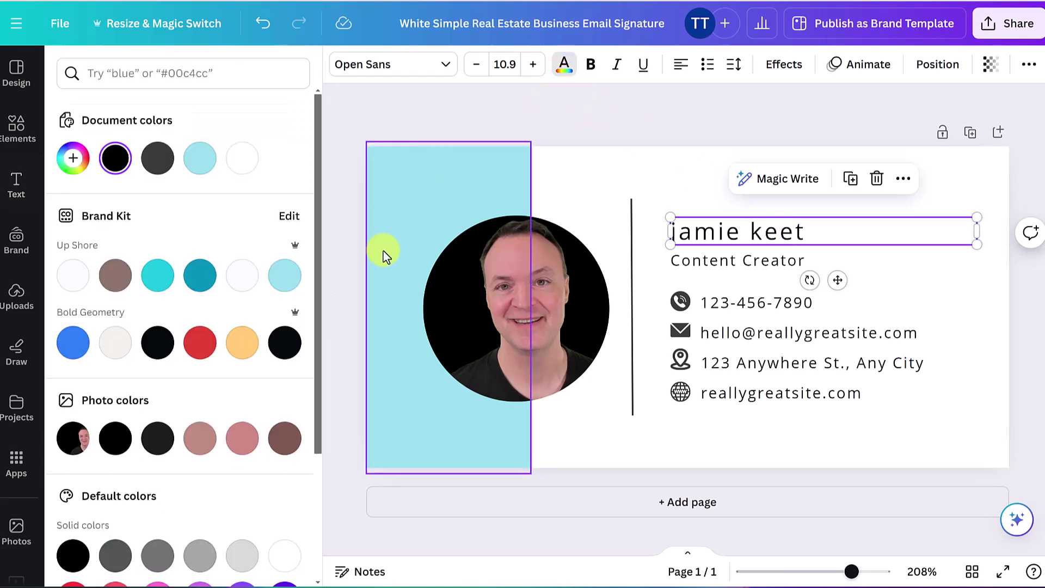
Colour the name text teal using the #0292b7 Brand Kit swatch
{"action": "left_click", "coordinate": [198, 283]}
{"action": "left_click", "coordinate": [636, 184]}
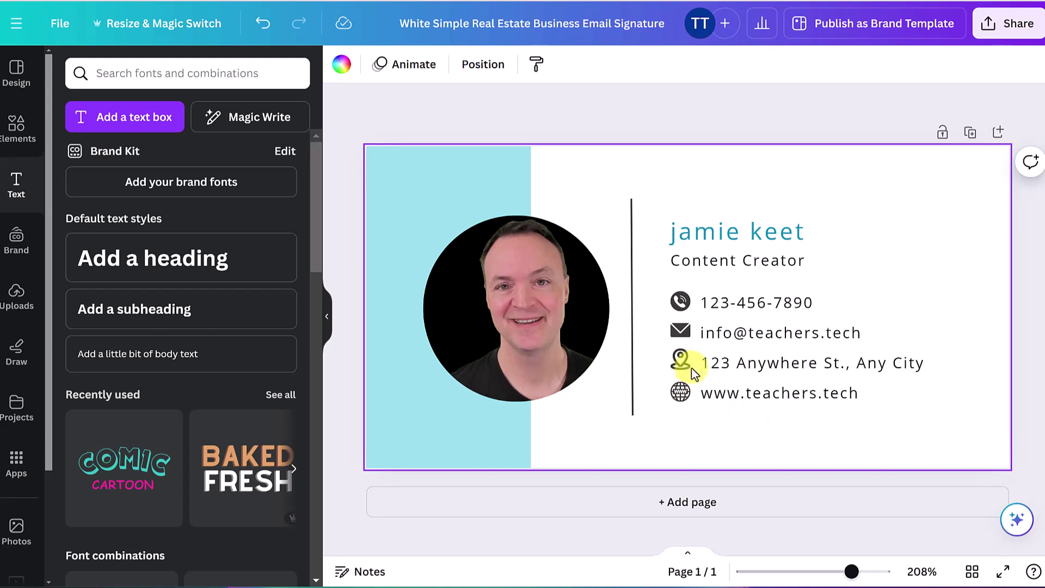
{"action": "double_click", "coordinate": [770, 372]}
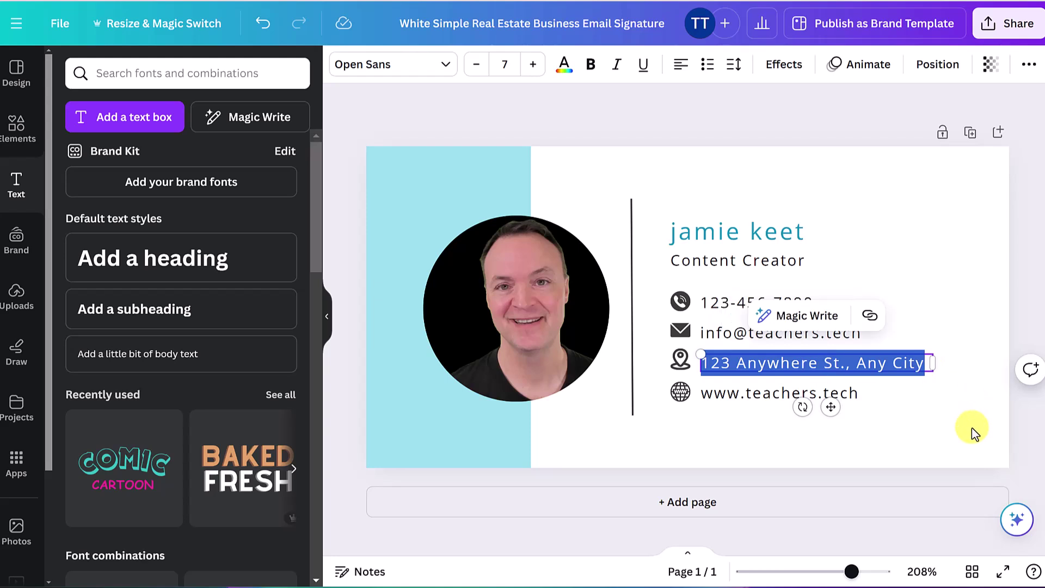
{"action": "key", "text": "BackSpace"}
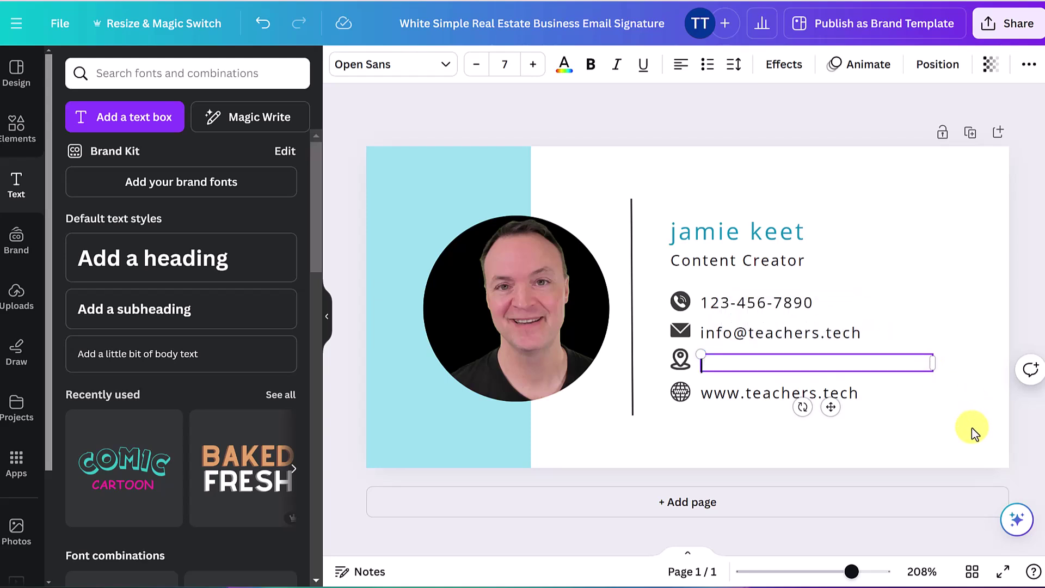
{"action": "type", "text": "@TeachersTech"}
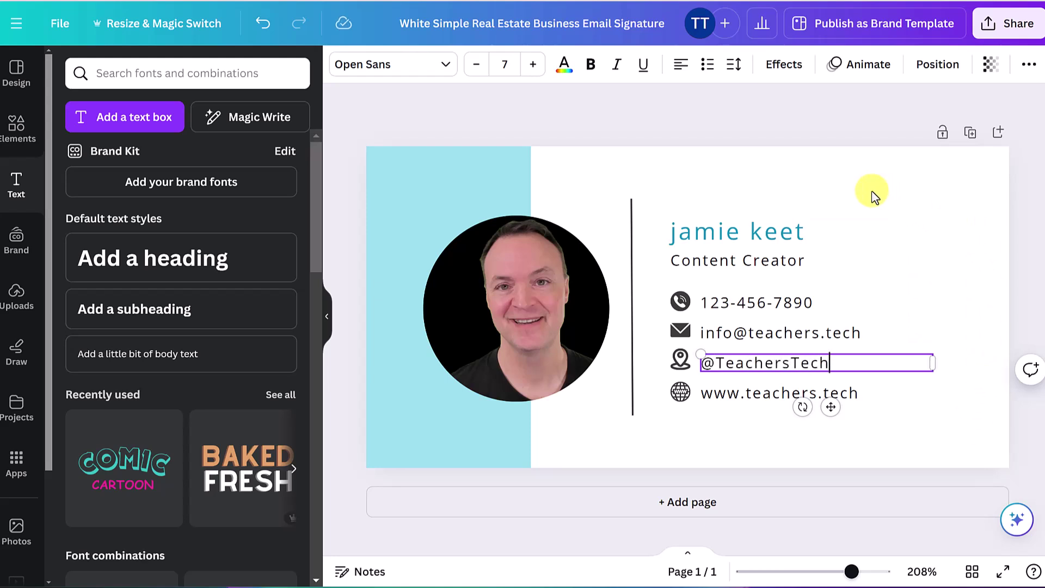
{"action": "left_click", "coordinate": [871, 195]}
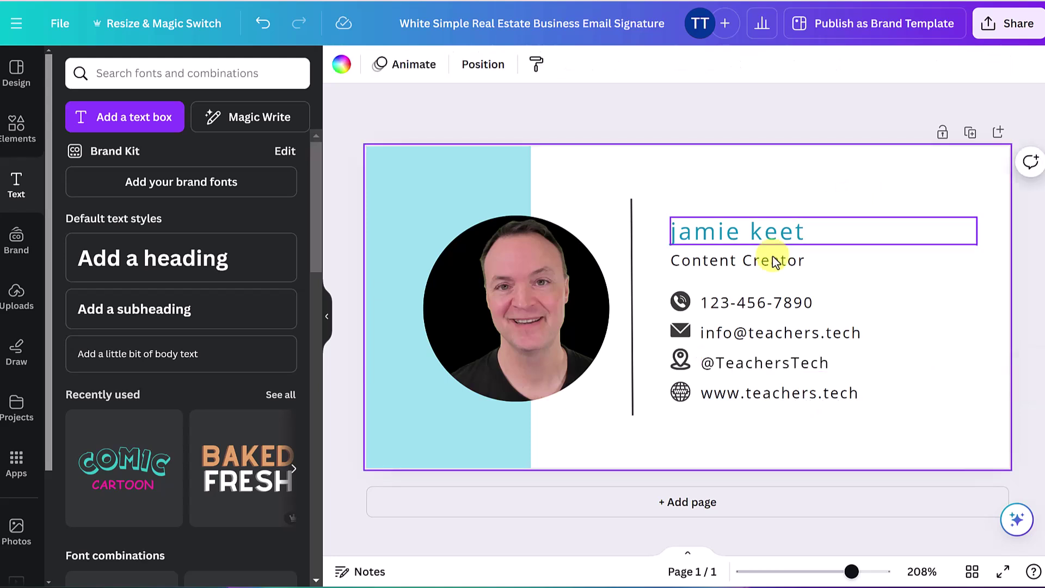
{"action": "left_click", "coordinate": [680, 368]}
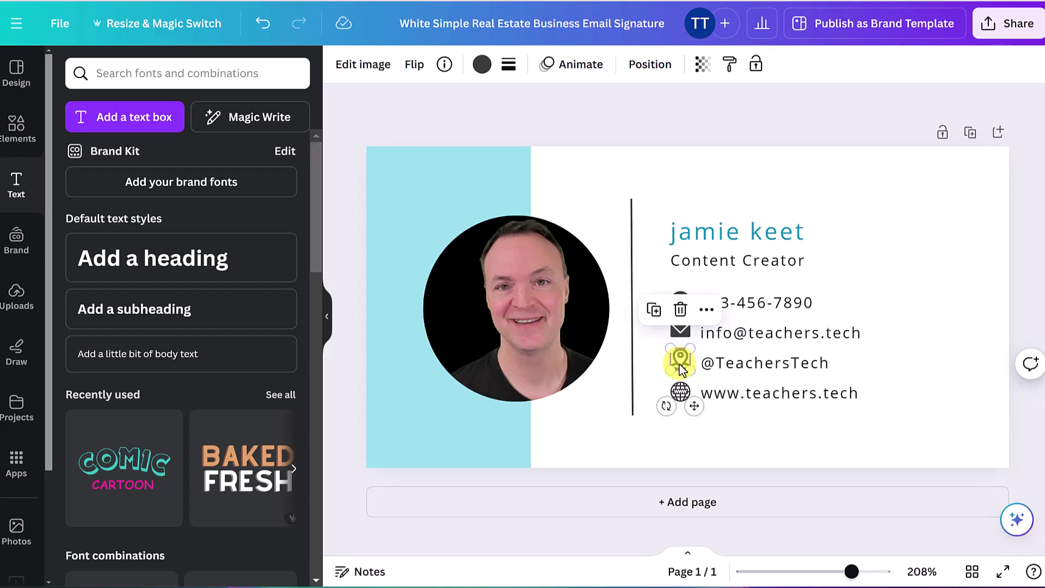
{"action": "key", "text": "Delete"}
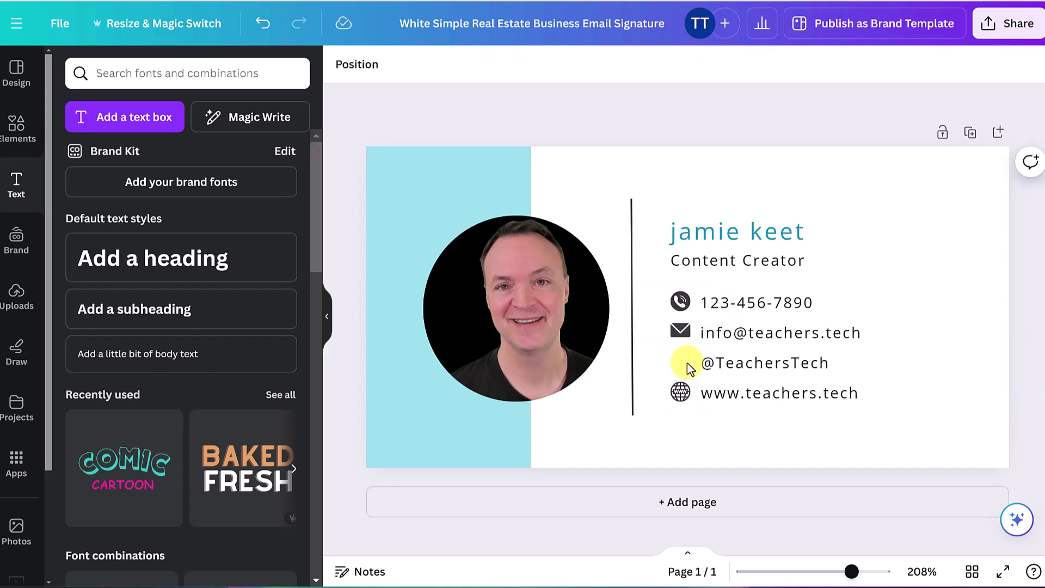
Search Elements for 'youtube' and add the black circle YouTube graphic
{"action": "left_click", "coordinate": [20, 131]}
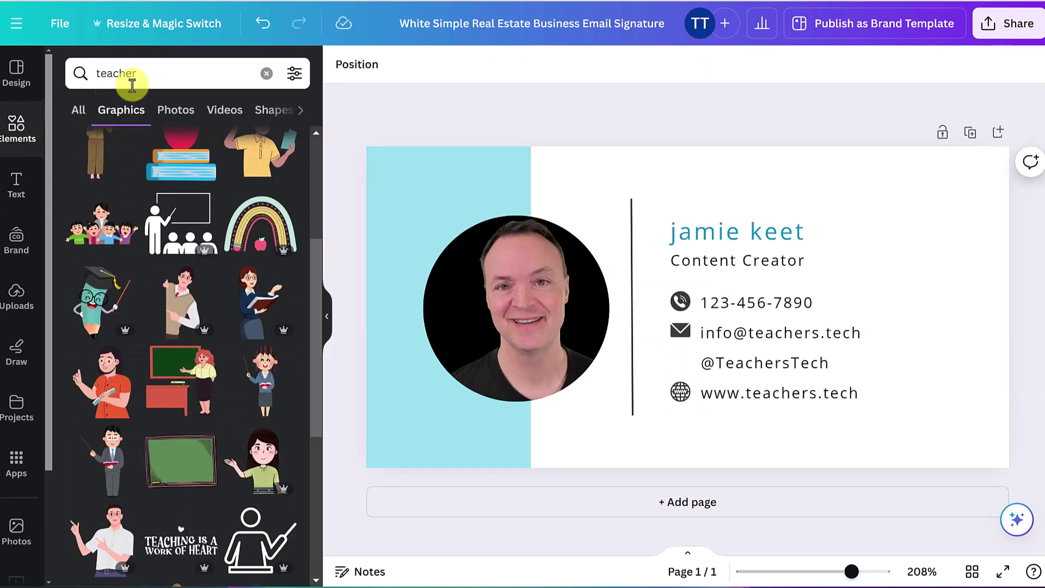
{"action": "left_click", "coordinate": [163, 75]}
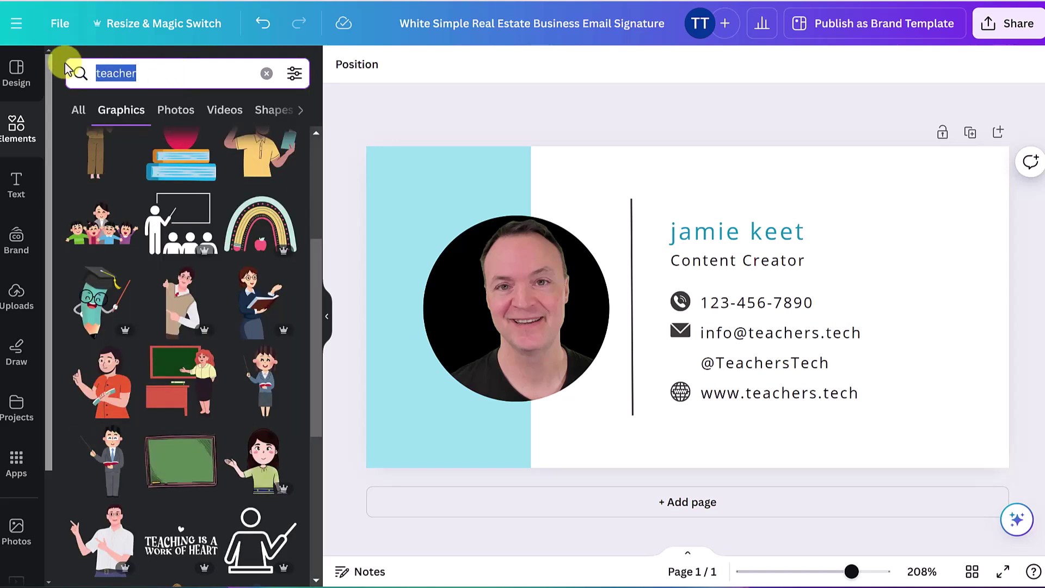
{"action": "type", "text": "youtube"}
{"action": "key", "text": "Return"}
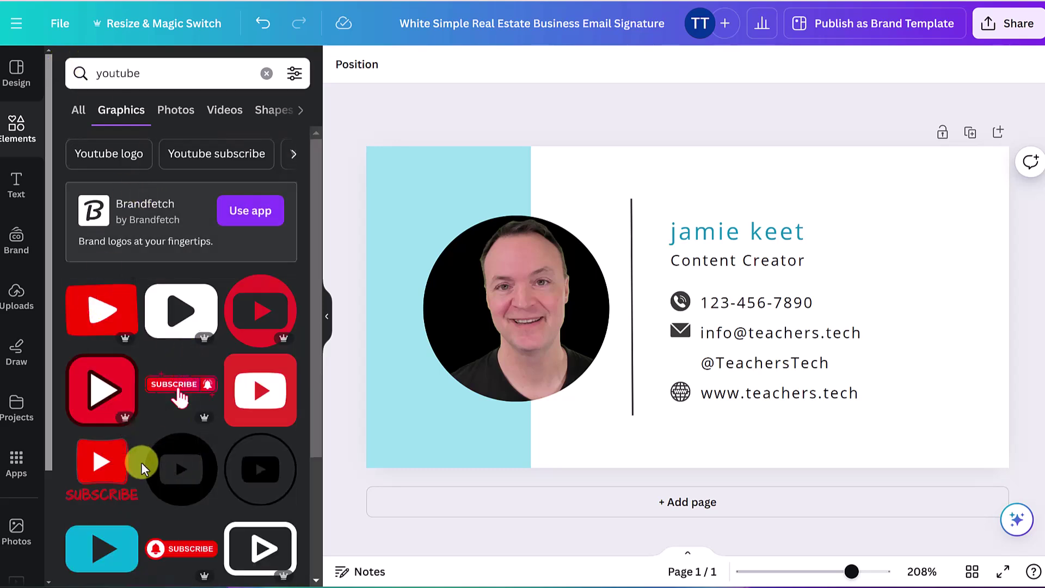
{"action": "scroll", "coordinate": [142, 468], "scroll_direction": "down", "scroll_amount": 3}
{"action": "left_click", "coordinate": [206, 331]}
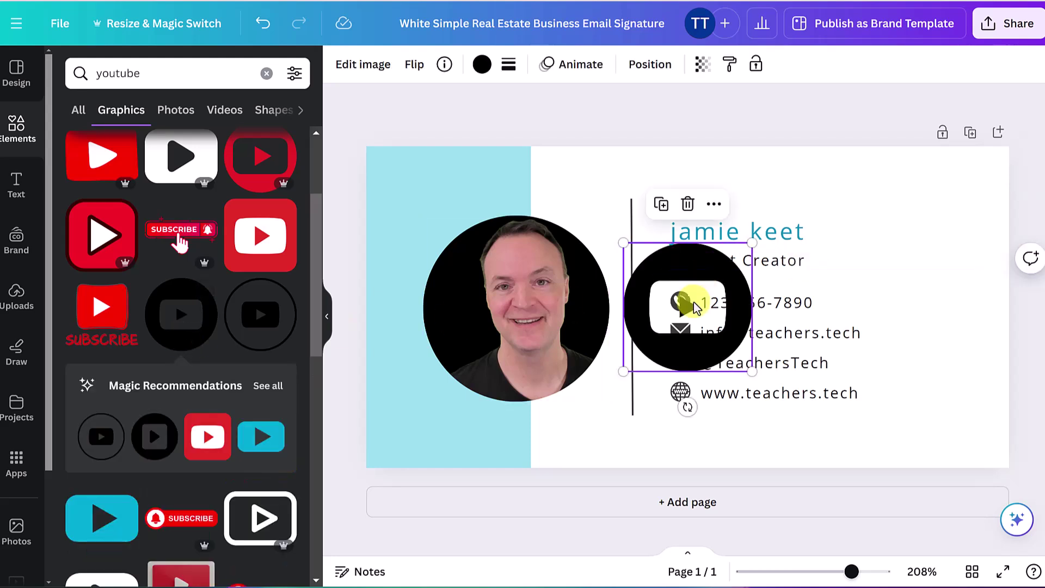
Shrink the YouTube icon to 35×35 and place it beside the handle line
{"action": "left_click_drag", "start_coordinate": [635, 322], "coordinate": [635, 364]}
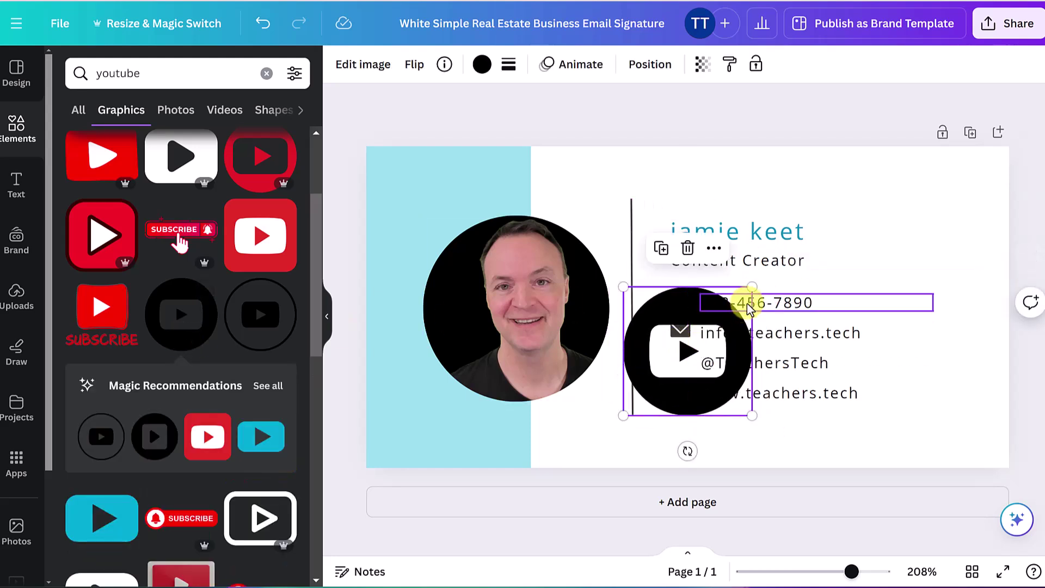
{"action": "left_click_drag", "start_coordinate": [752, 286], "coordinate": [687, 360]}
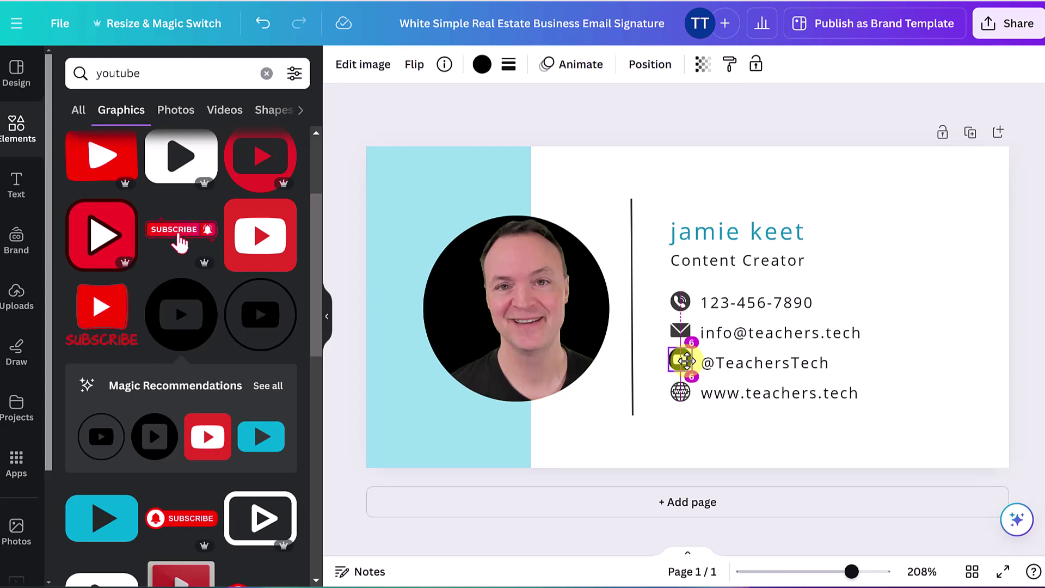
{"action": "left_click_drag", "start_coordinate": [685, 361], "coordinate": [683, 360]}
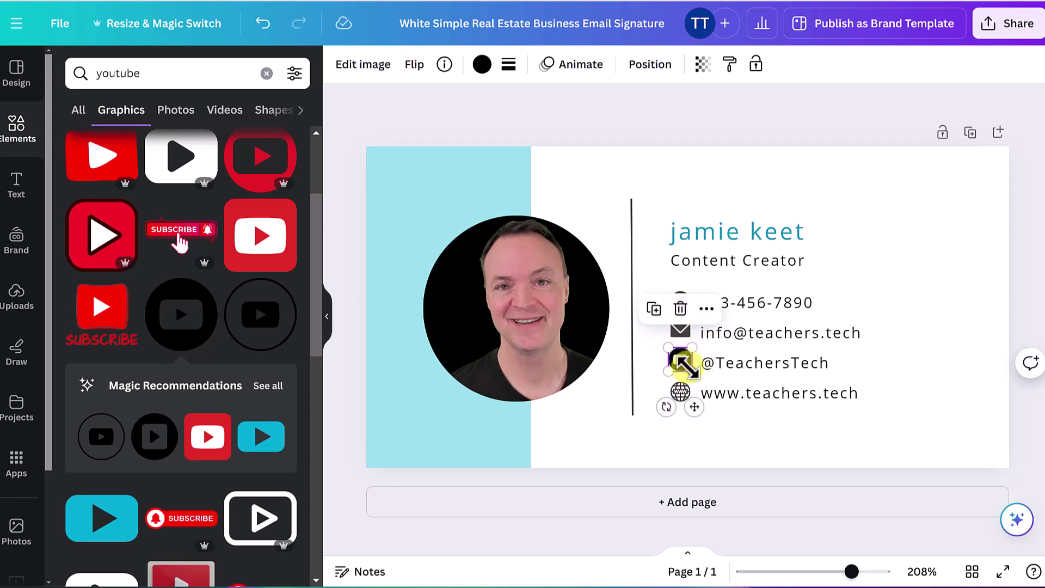
{"action": "left_click", "coordinate": [481, 64]}
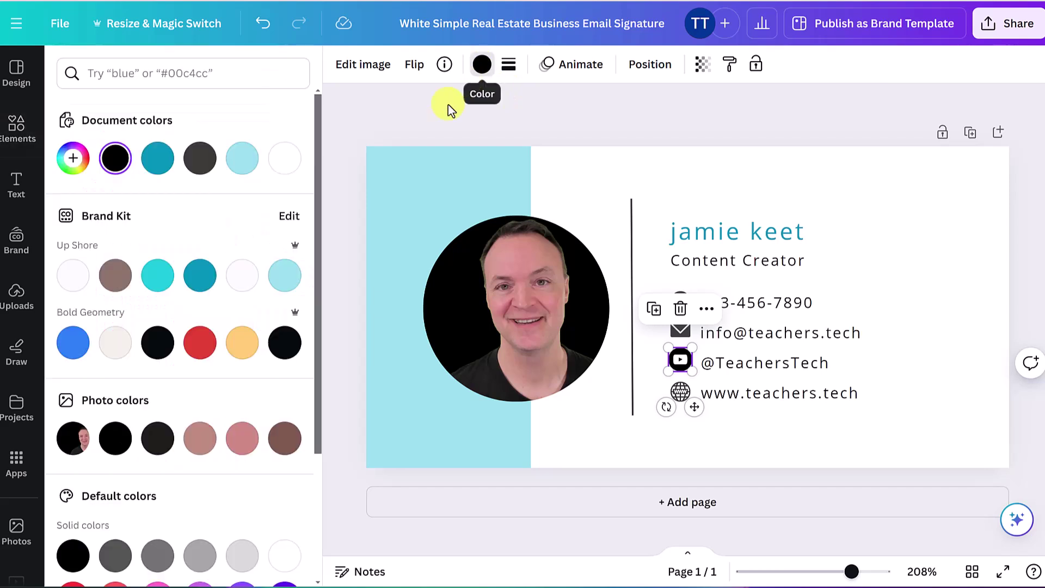
Make both the YouTube icon and the phone icon the red document colour
{"action": "left_click", "coordinate": [200, 342]}
{"action": "left_click", "coordinate": [664, 429]}
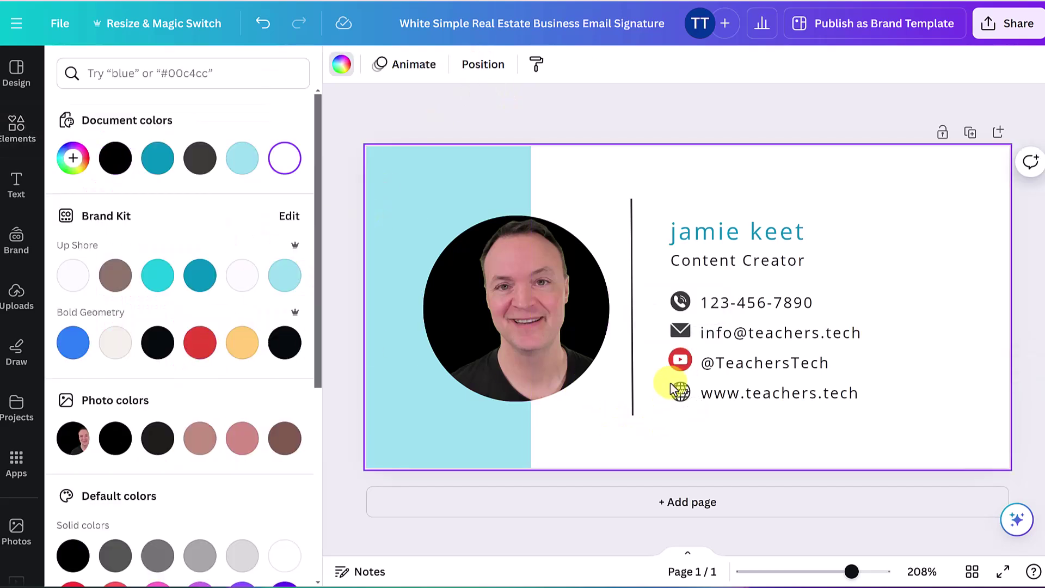
{"action": "left_click", "coordinate": [679, 305]}
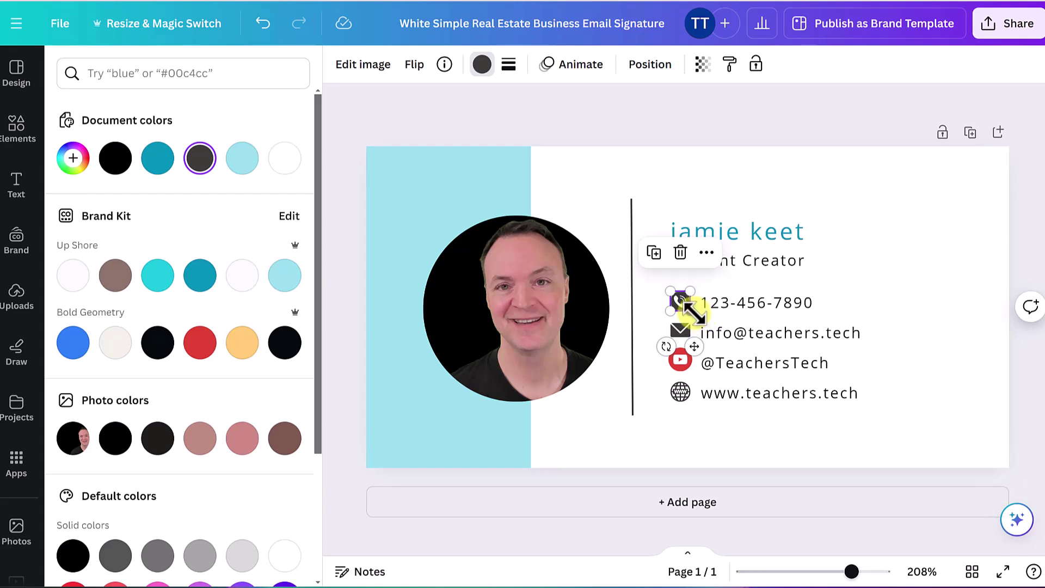
{"action": "left_click_drag", "start_coordinate": [695, 314], "coordinate": [688, 311]}
{"action": "left_click", "coordinate": [686, 305]}
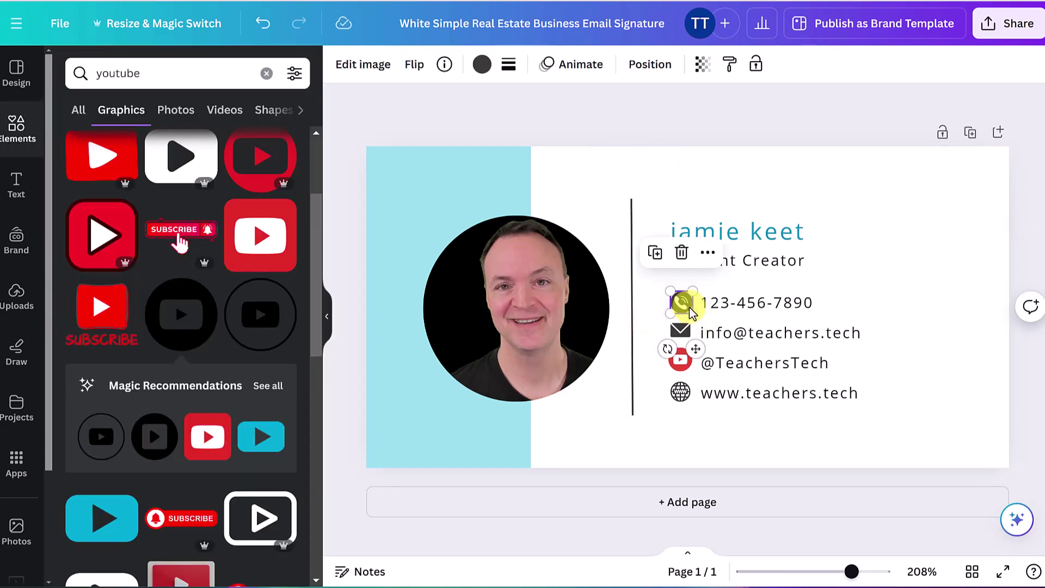
{"action": "left_click", "coordinate": [686, 304]}
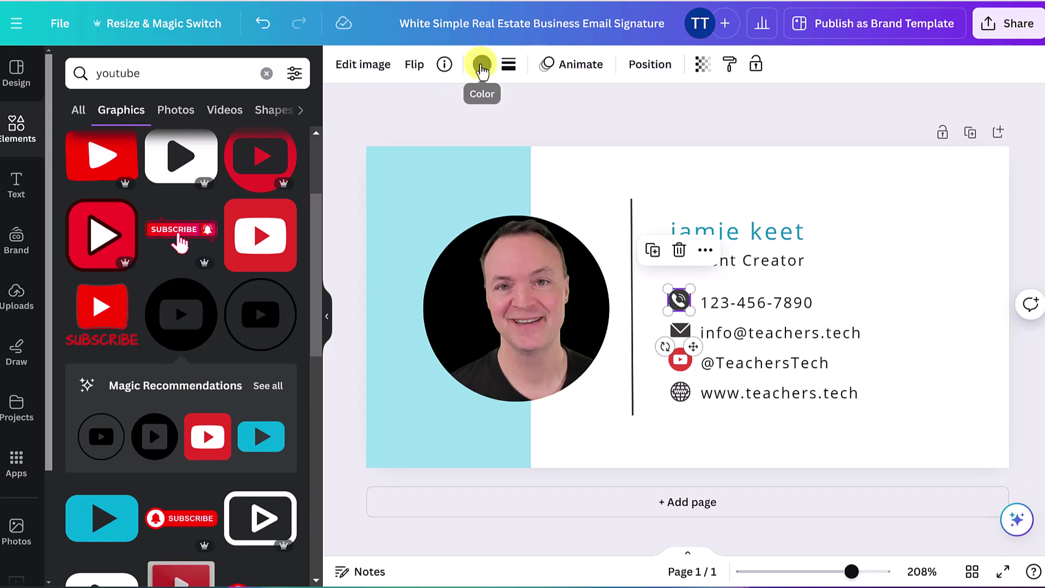
{"action": "left_click", "coordinate": [482, 64]}
{"action": "left_click", "coordinate": [285, 159]}
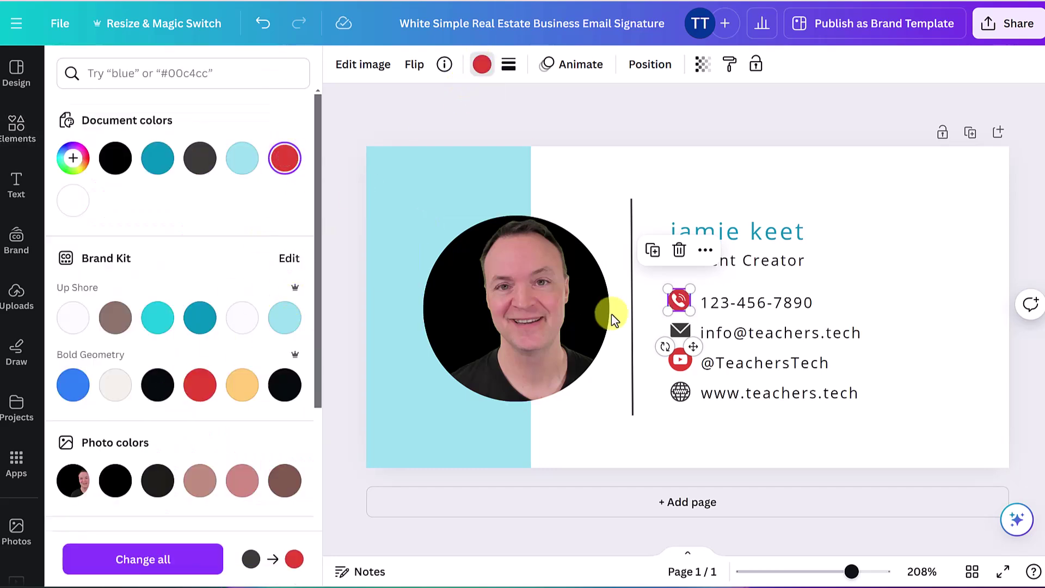
{"action": "left_click", "coordinate": [817, 429]}
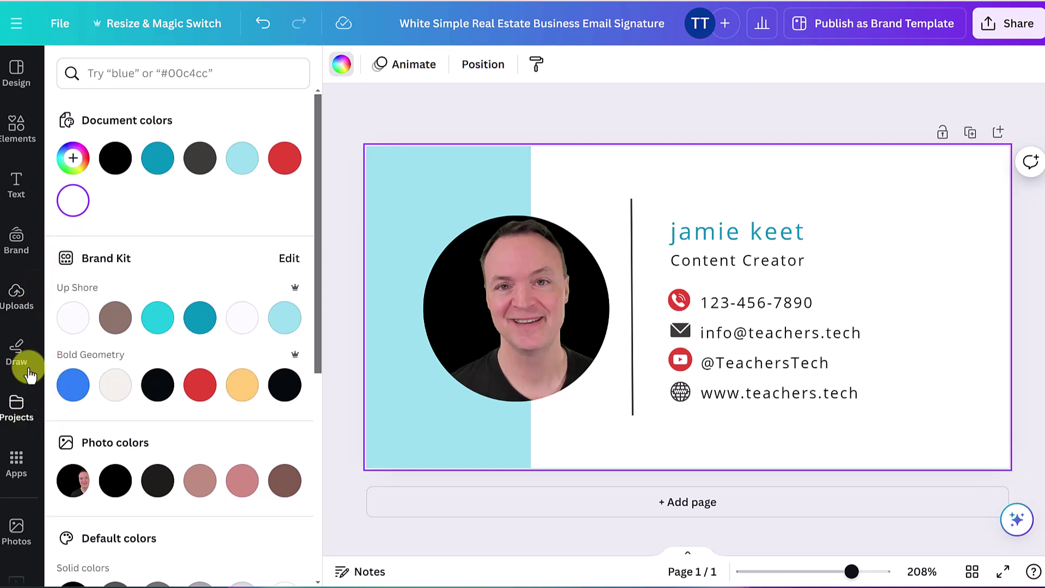
Insert the TEACHERS.TECH logo from Projects > Folders > Untitled folder
{"action": "left_click", "coordinate": [17, 402]}
{"action": "left_click", "coordinate": [173, 157]}
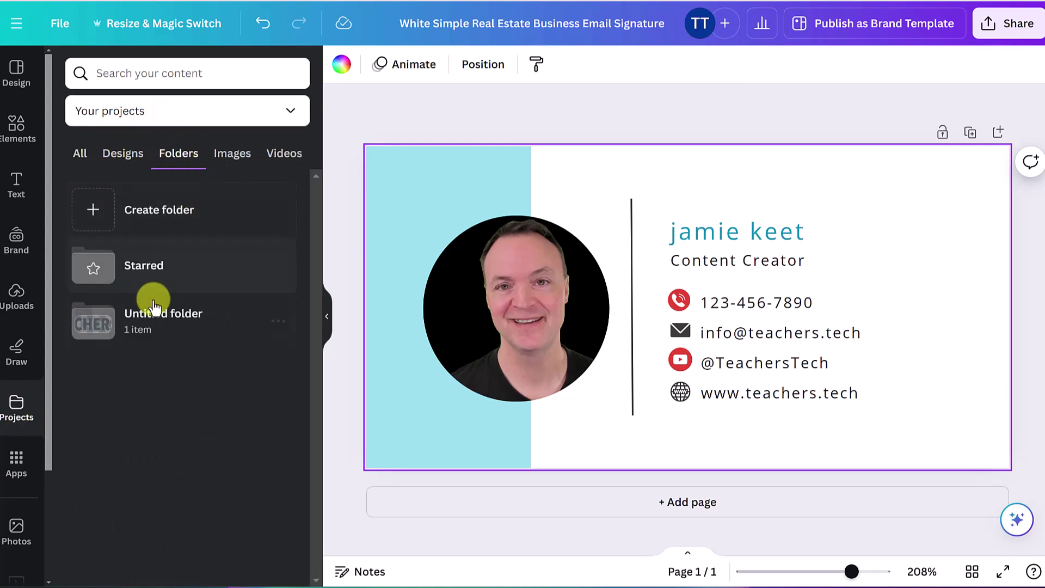
{"action": "left_click", "coordinate": [177, 326]}
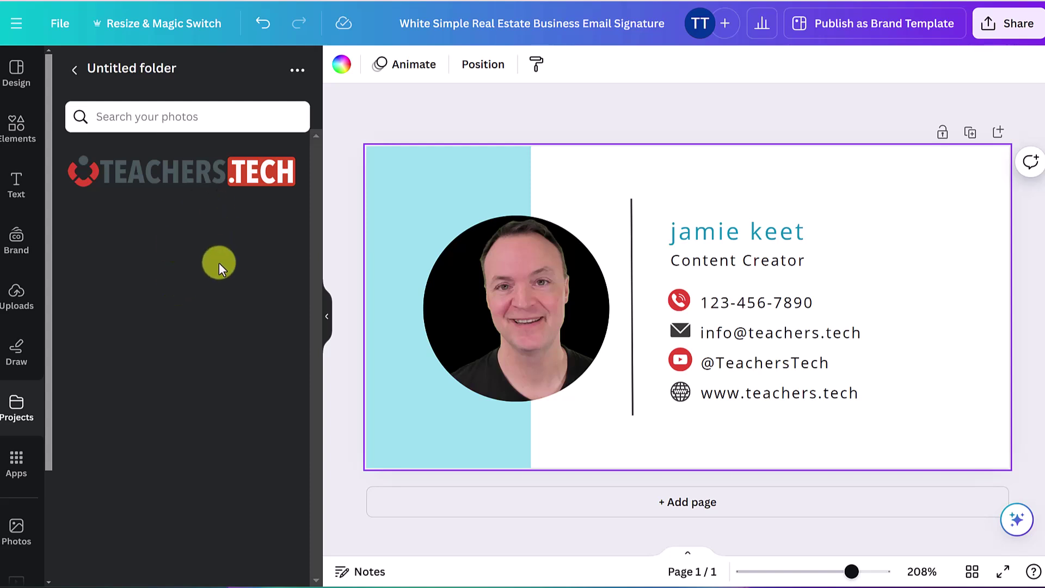
{"action": "left_click", "coordinate": [173, 180]}
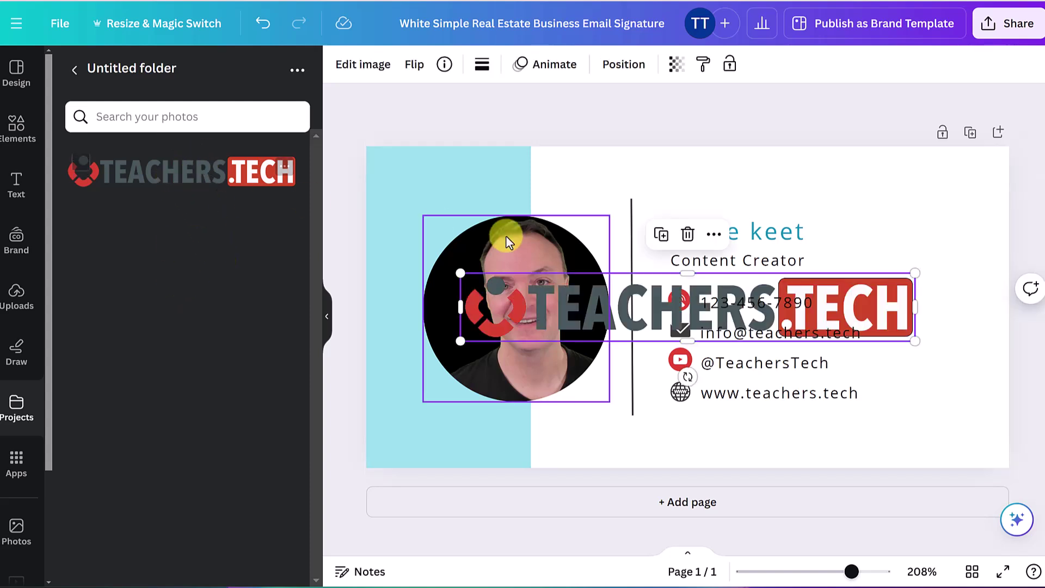
Shrink the logo and position it just above the name line
{"action": "left_click_drag", "start_coordinate": [651, 312], "coordinate": [684, 203]}
{"action": "left_click_drag", "start_coordinate": [947, 233], "coordinate": [689, 190]}
{"action": "left_click_drag", "start_coordinate": [599, 179], "coordinate": [775, 202]}
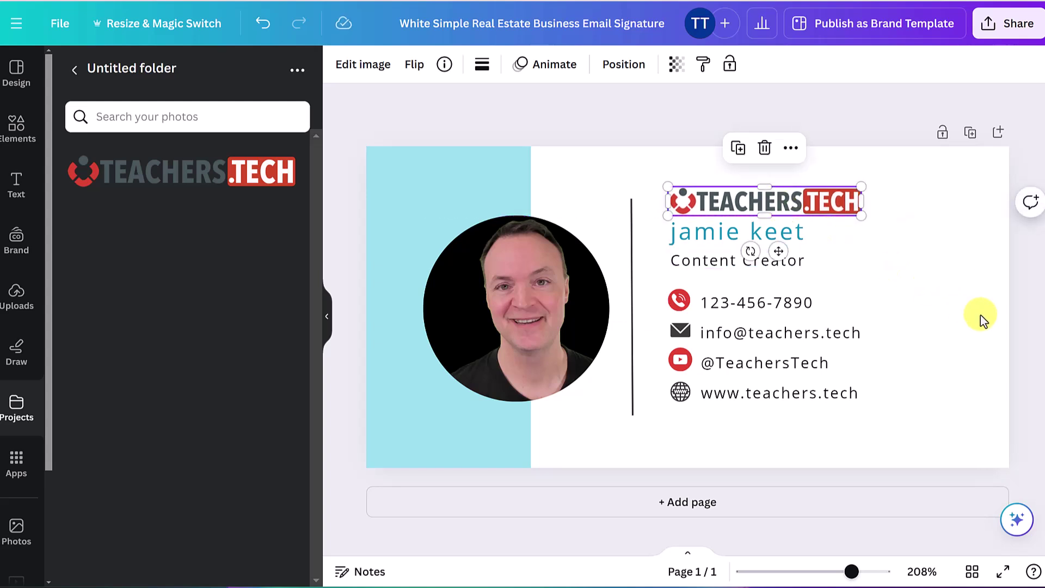
{"action": "left_click", "coordinate": [984, 317]}
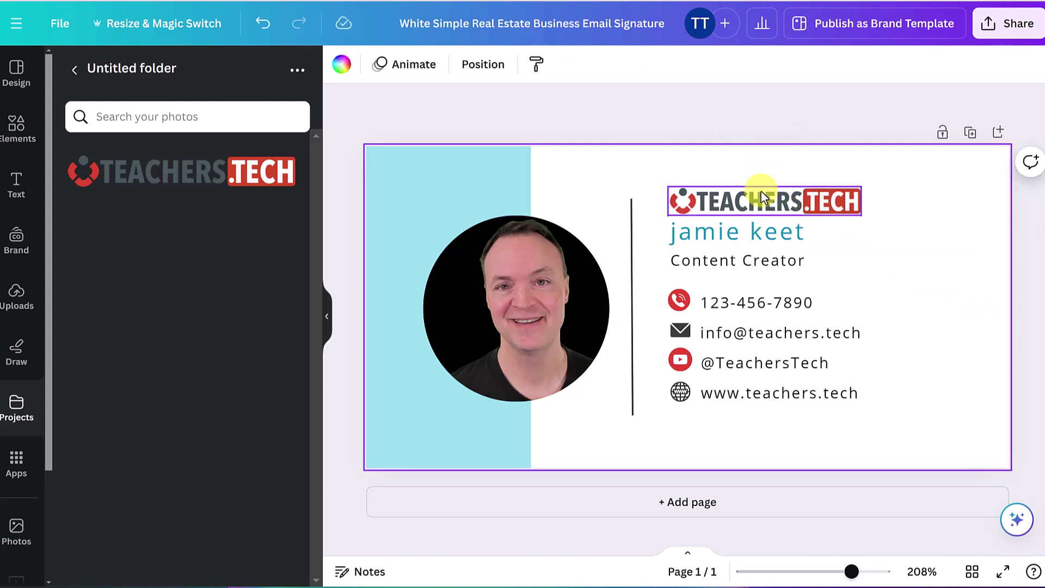
{"action": "left_click", "coordinate": [760, 192]}
{"action": "left_click_drag", "start_coordinate": [760, 192], "coordinate": [758, 189]}
{"action": "left_click", "coordinate": [973, 303]}
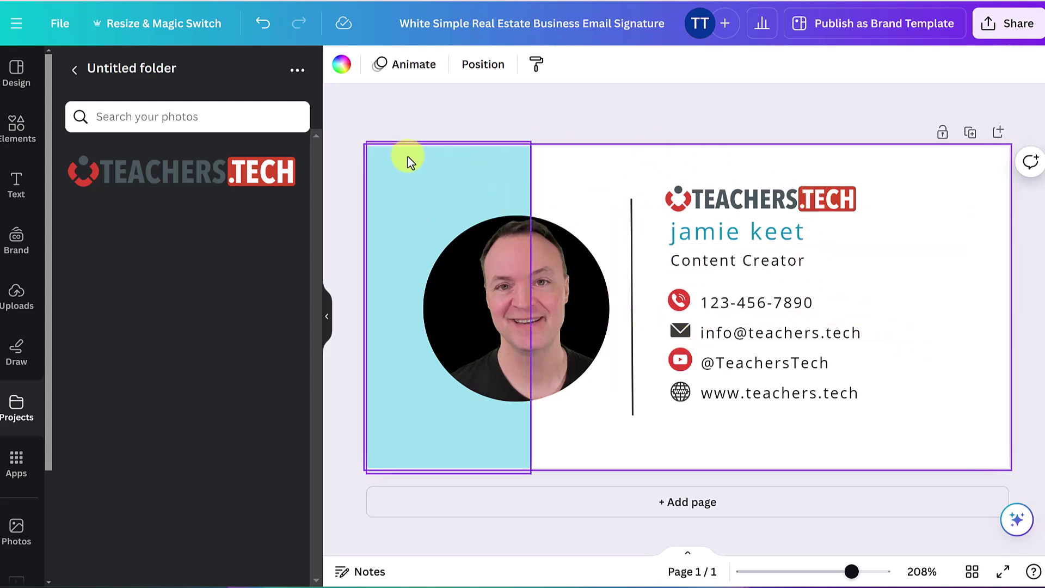
Recolour the left panel to the logo's red #D04828 with the eyedropper
{"action": "left_click", "coordinate": [391, 181]}
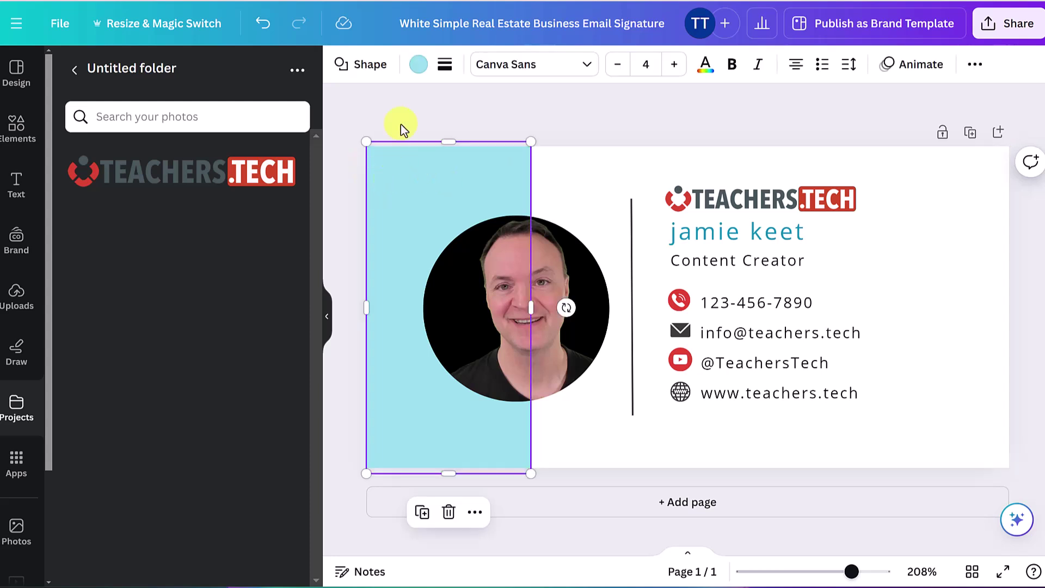
{"action": "left_click", "coordinate": [419, 65]}
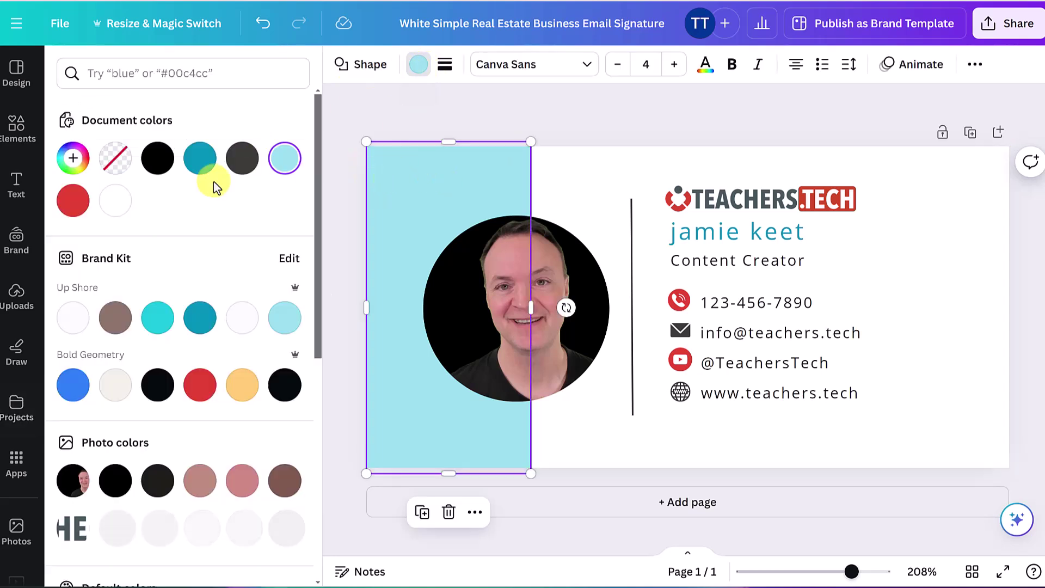
{"action": "left_click", "coordinate": [74, 159]}
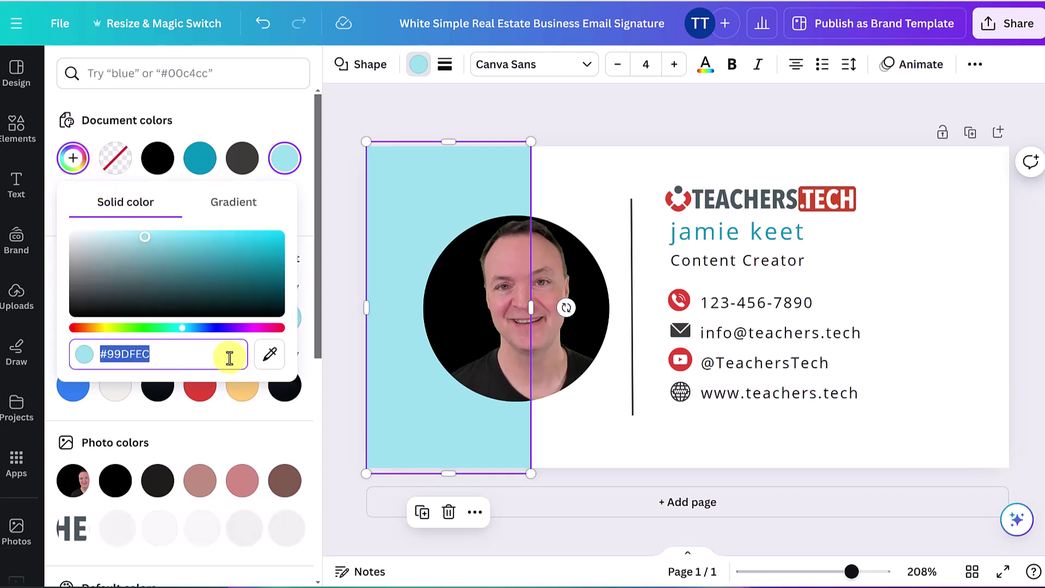
{"action": "left_click", "coordinate": [270, 357]}
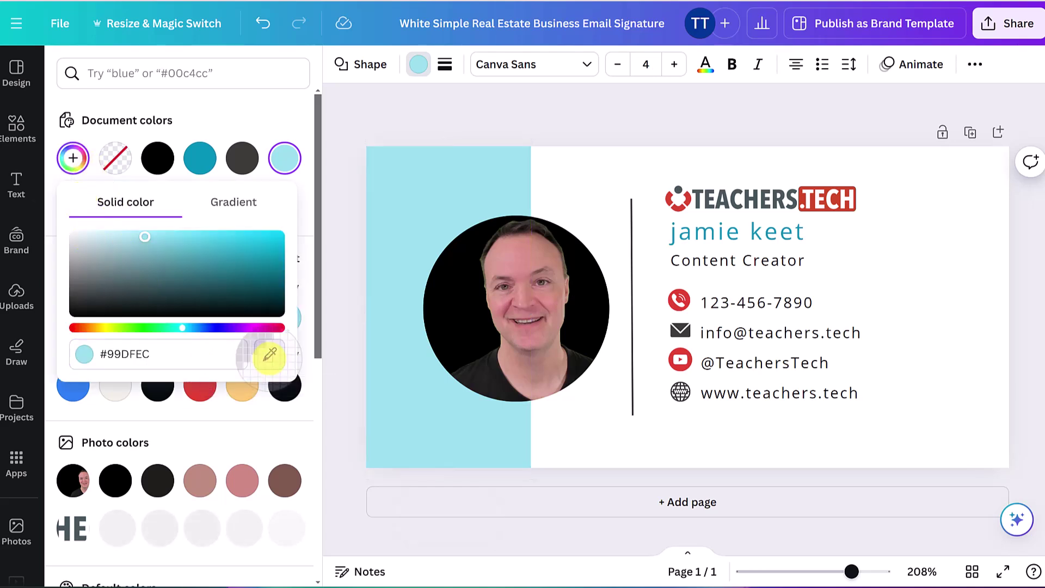
{"action": "left_click", "coordinate": [812, 206]}
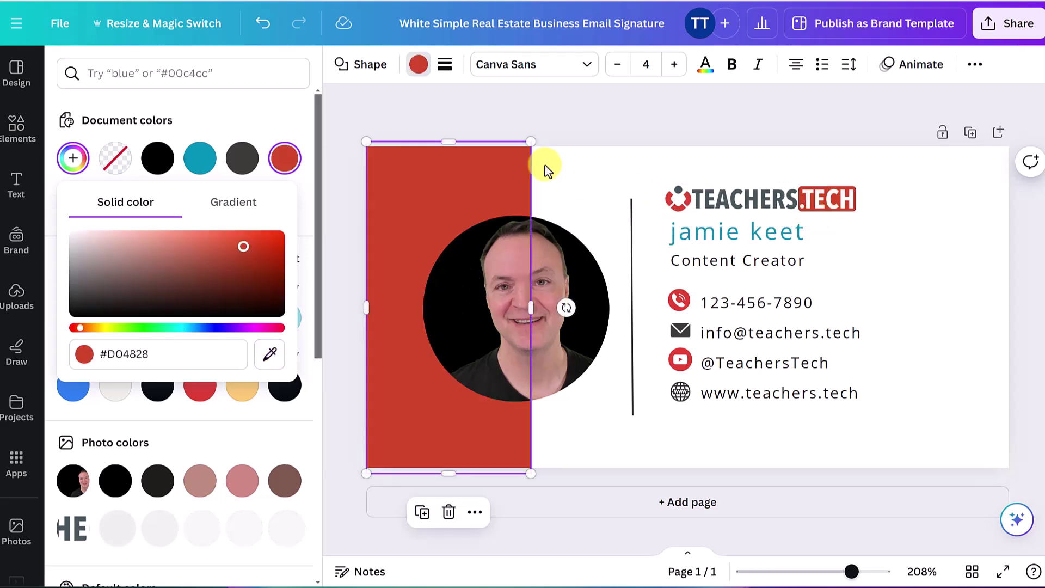
Start defining a custom colour for the name text
{"action": "left_click", "coordinate": [713, 235]}
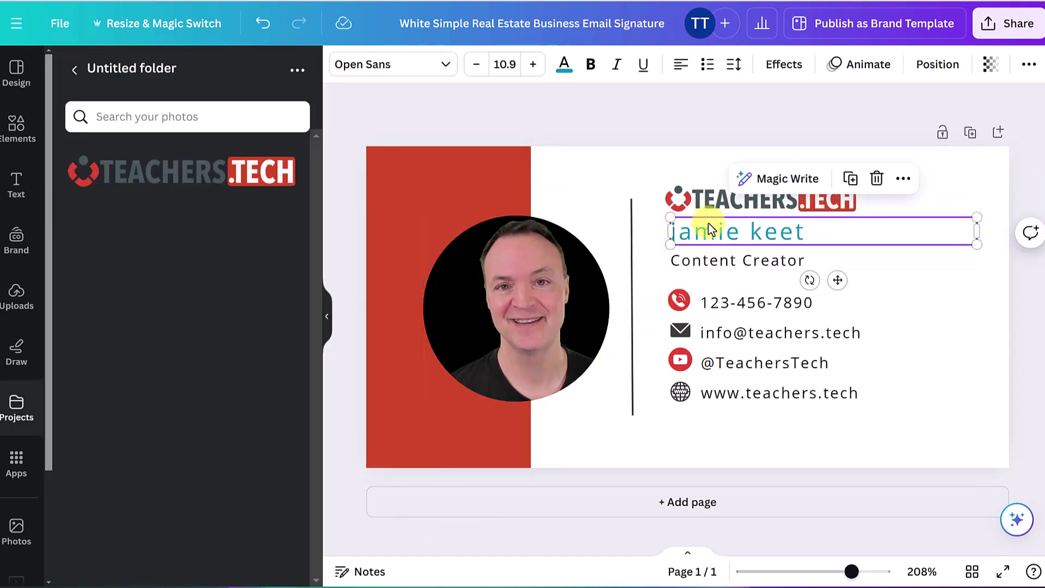
{"action": "left_click", "coordinate": [565, 68]}
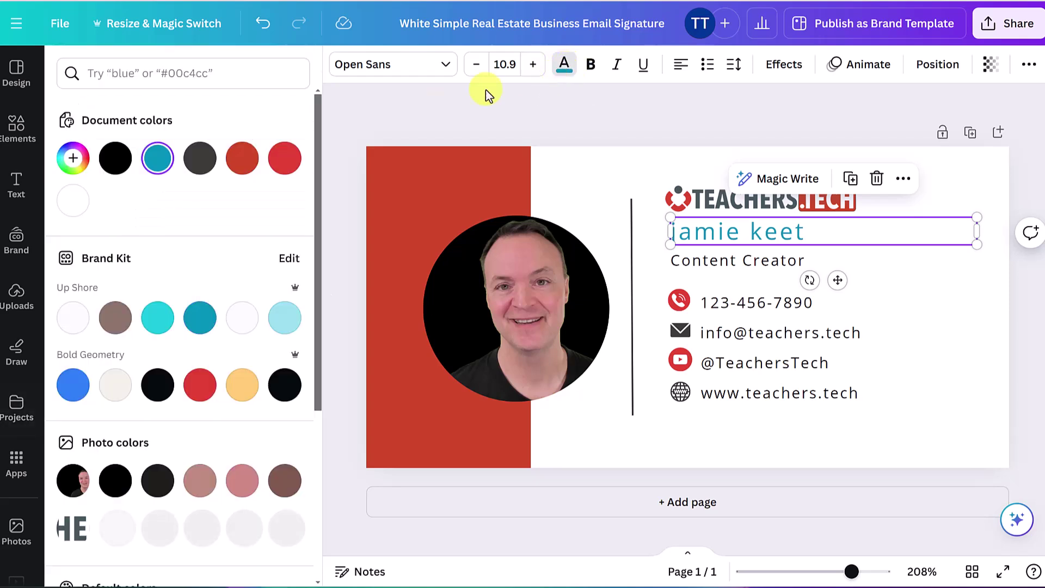
{"action": "left_click", "coordinate": [73, 159]}
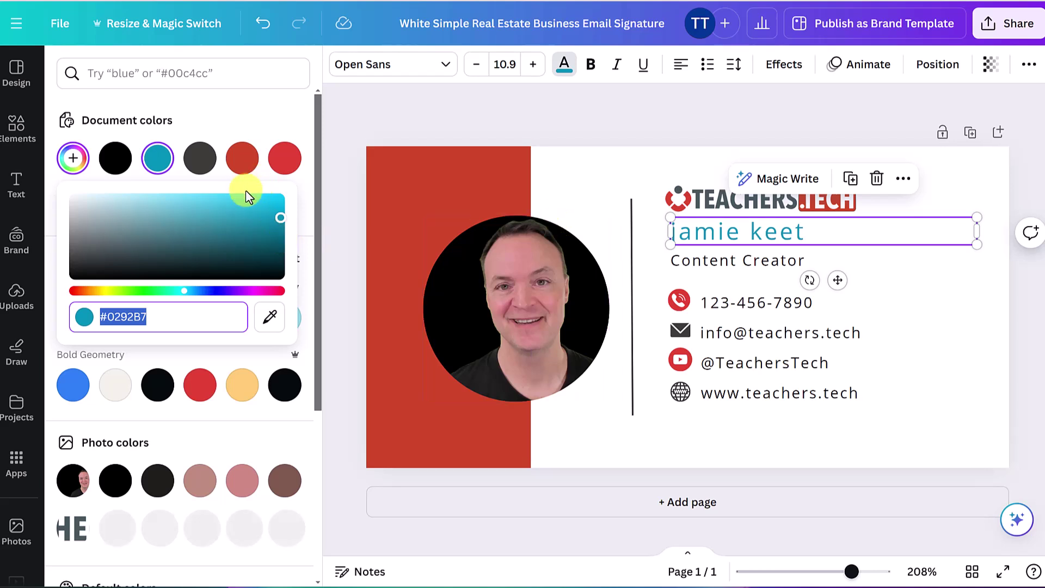
Recolour the name text with the logo's red using the eyedropper, then deselect it
{"action": "left_click", "coordinate": [270, 316]}
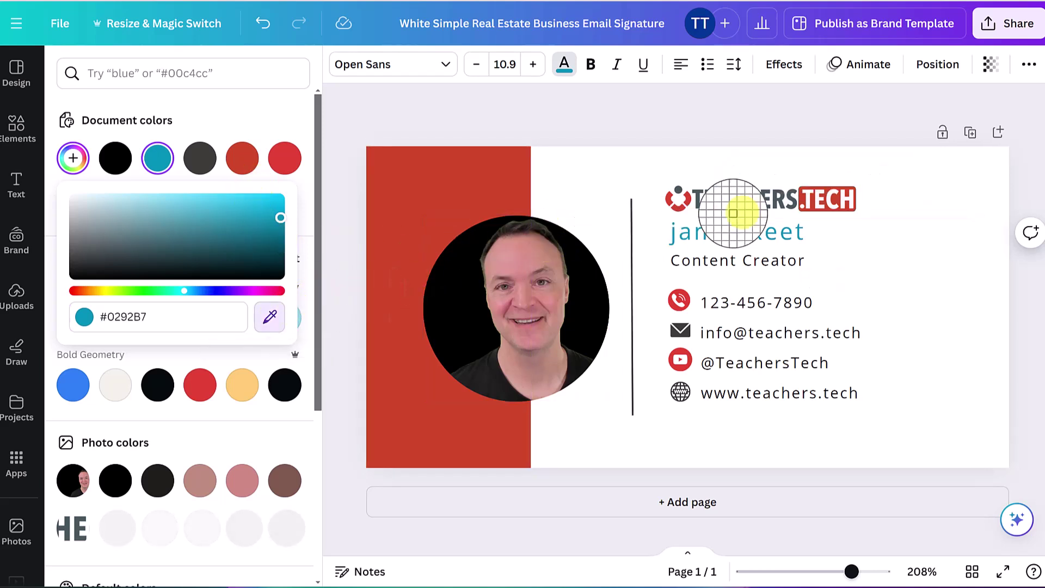
{"action": "left_click", "coordinate": [811, 203]}
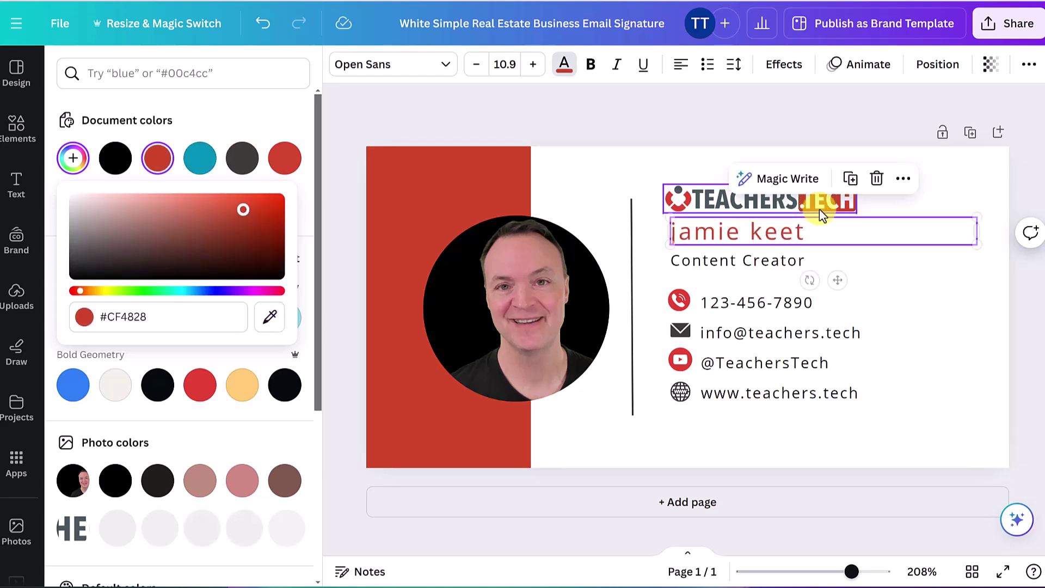
{"action": "left_click", "coordinate": [946, 346]}
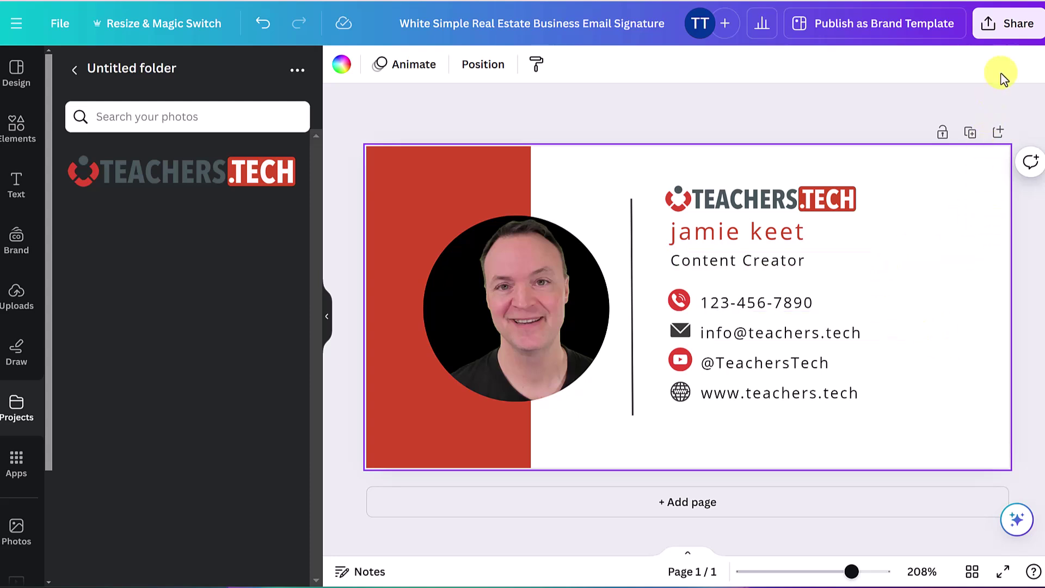
Download the design as 'White Simple Real Estate Business Email Signature.png' and close the panels
{"action": "left_click", "coordinate": [1012, 28]}
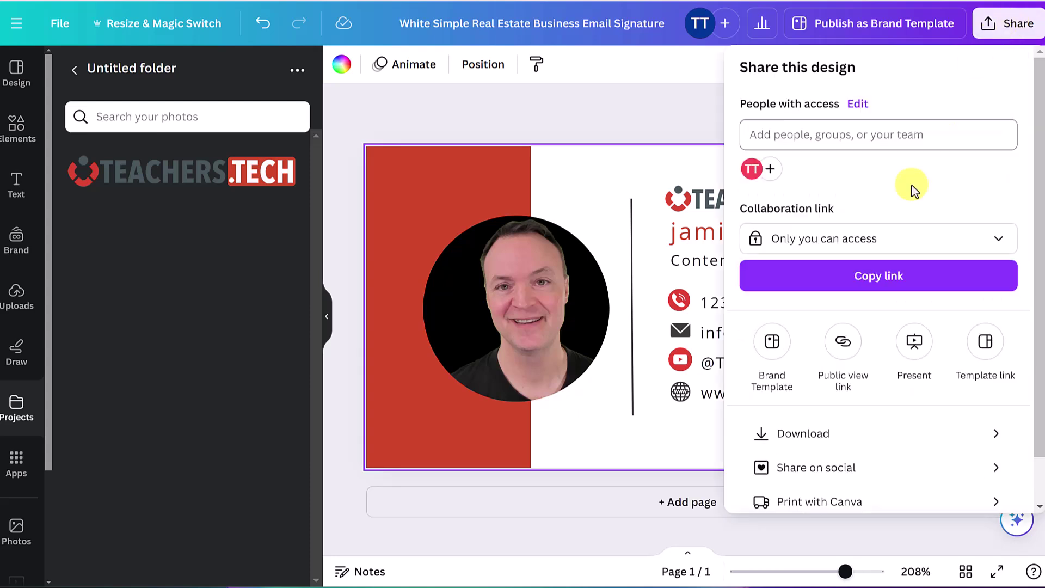
{"action": "left_click", "coordinate": [822, 435]}
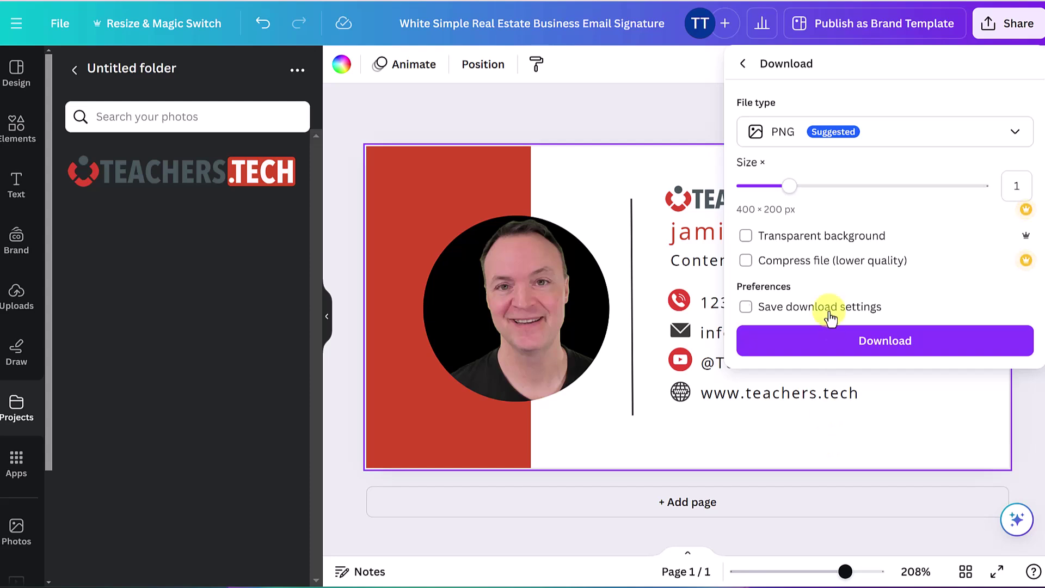
{"action": "left_click", "coordinate": [856, 341]}
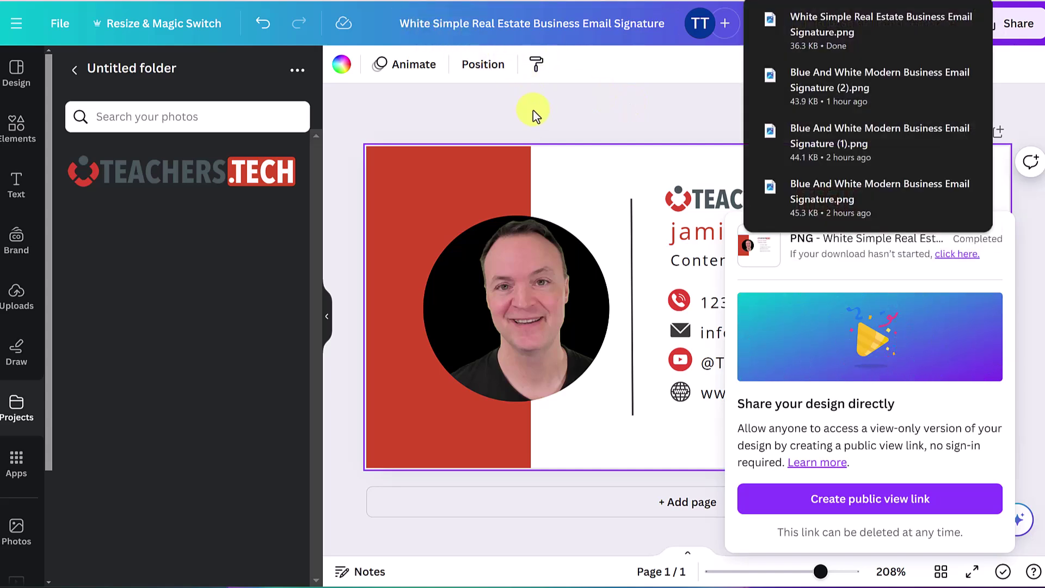
{"action": "left_click", "coordinate": [531, 104]}
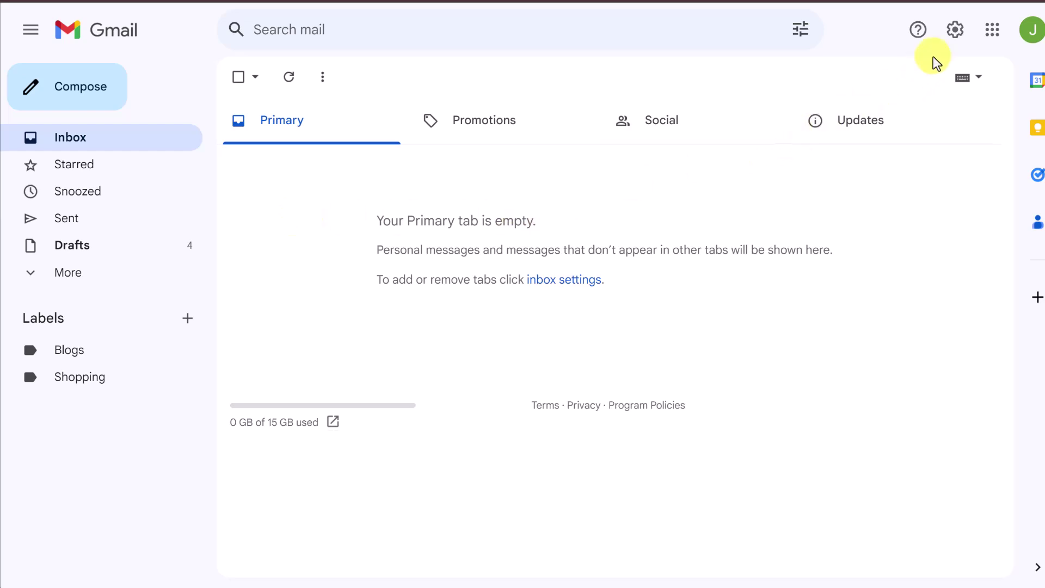
Open Gmail's full settings and scroll the General tab to the empty Signature section
{"action": "left_click", "coordinate": [956, 32]}
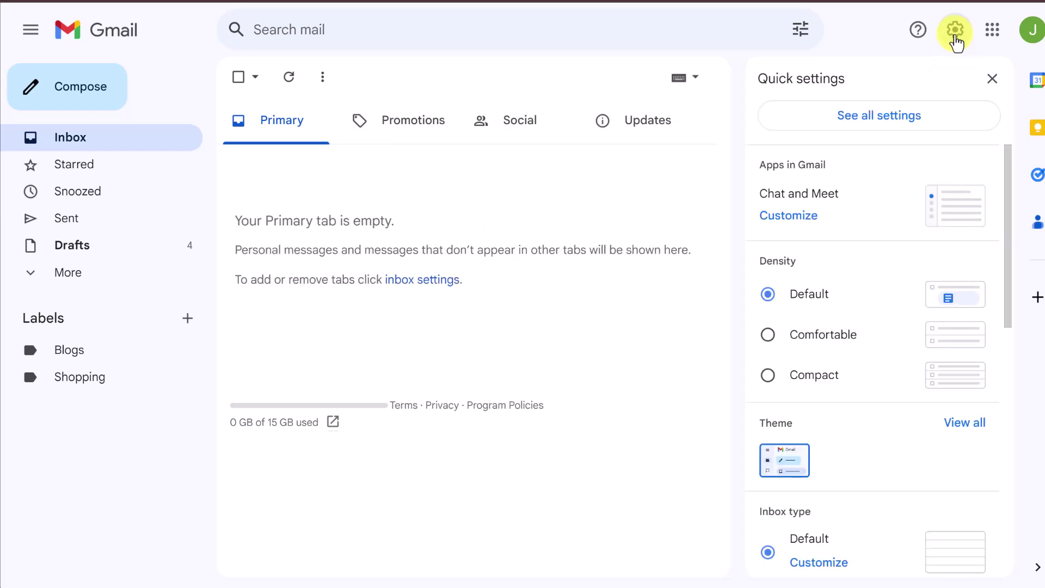
{"action": "left_click", "coordinate": [869, 126]}
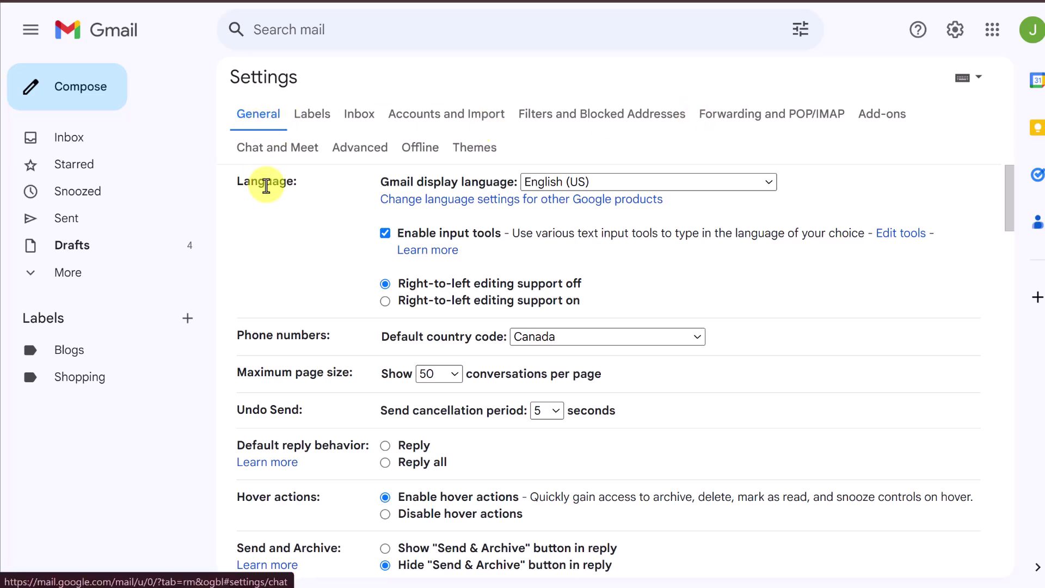
{"action": "scroll", "coordinate": [273, 198], "scroll_direction": "down", "scroll_amount": 8}
{"action": "scroll", "coordinate": [278, 204], "scroll_direction": "down", "scroll_amount": 8}
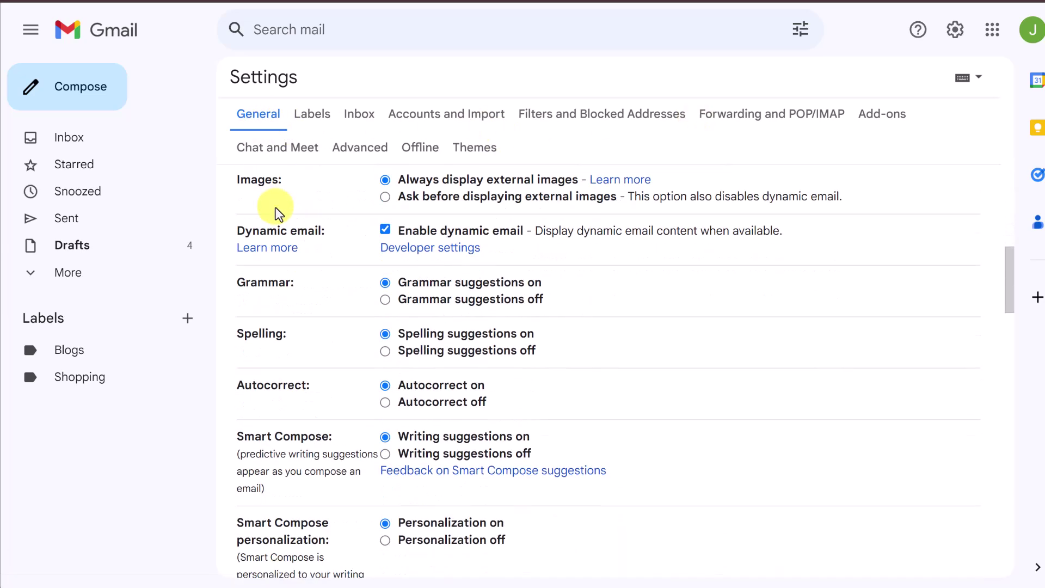
{"action": "scroll", "coordinate": [275, 210], "scroll_direction": "down", "scroll_amount": 10}
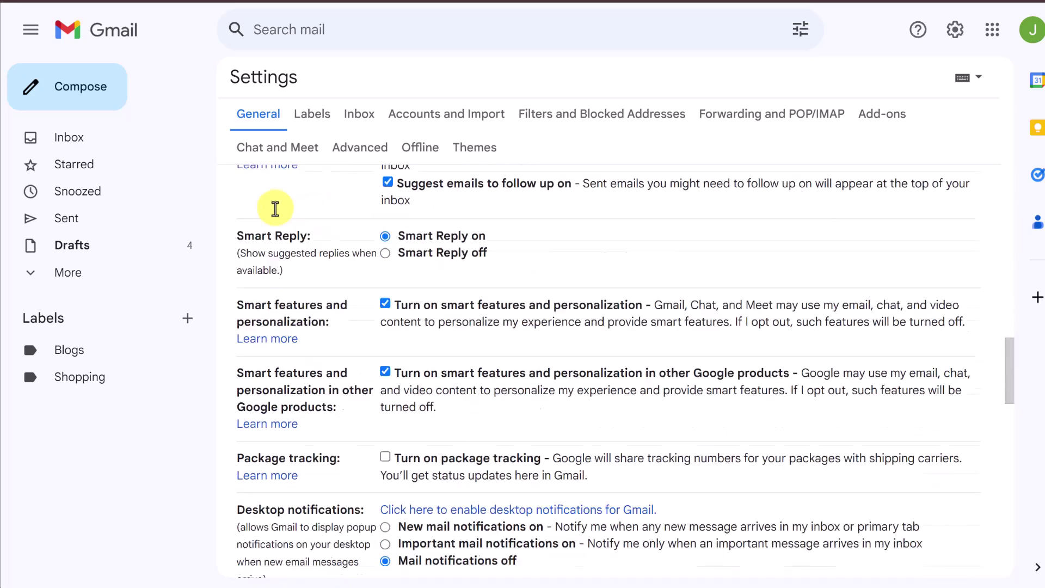
{"action": "scroll", "coordinate": [278, 215], "scroll_direction": "down", "scroll_amount": 4}
{"action": "scroll", "coordinate": [275, 229], "scroll_direction": "up", "scroll_amount": 2}
{"action": "scroll", "coordinate": [279, 273], "scroll_direction": "down", "scroll_amount": 2}
{"action": "scroll", "coordinate": [308, 411], "scroll_direction": "down", "scroll_amount": 2}
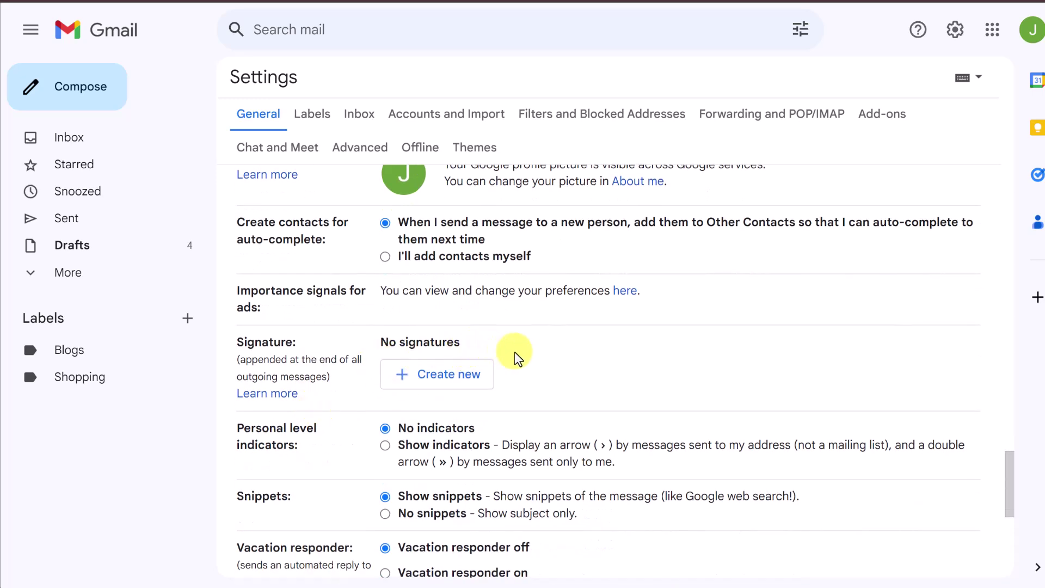
Create a new Gmail signature named 'Canva'
{"action": "left_click", "coordinate": [442, 388]}
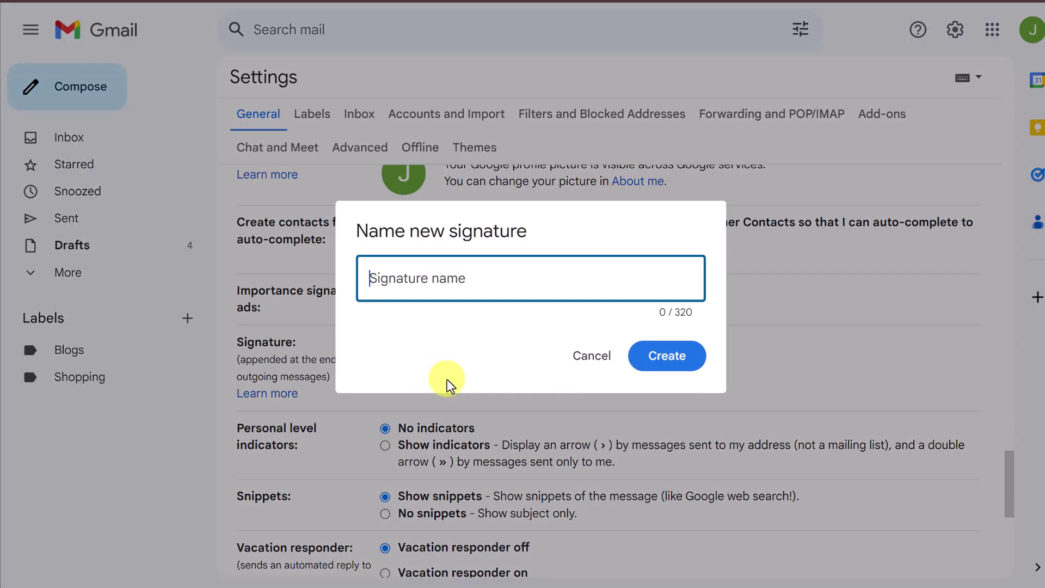
{"action": "type", "text": "Canva"}
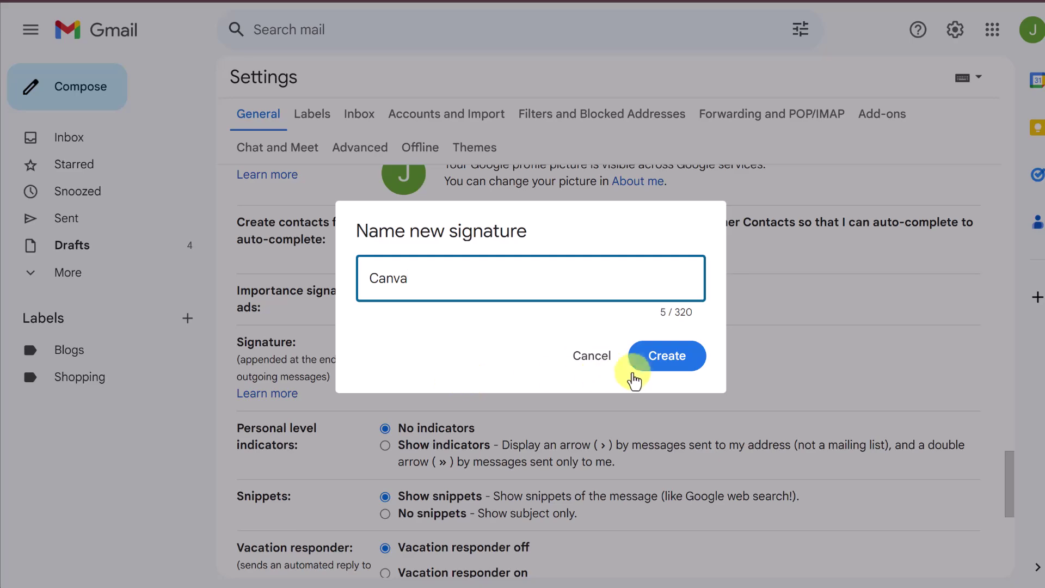
{"action": "left_click", "coordinate": [665, 365]}
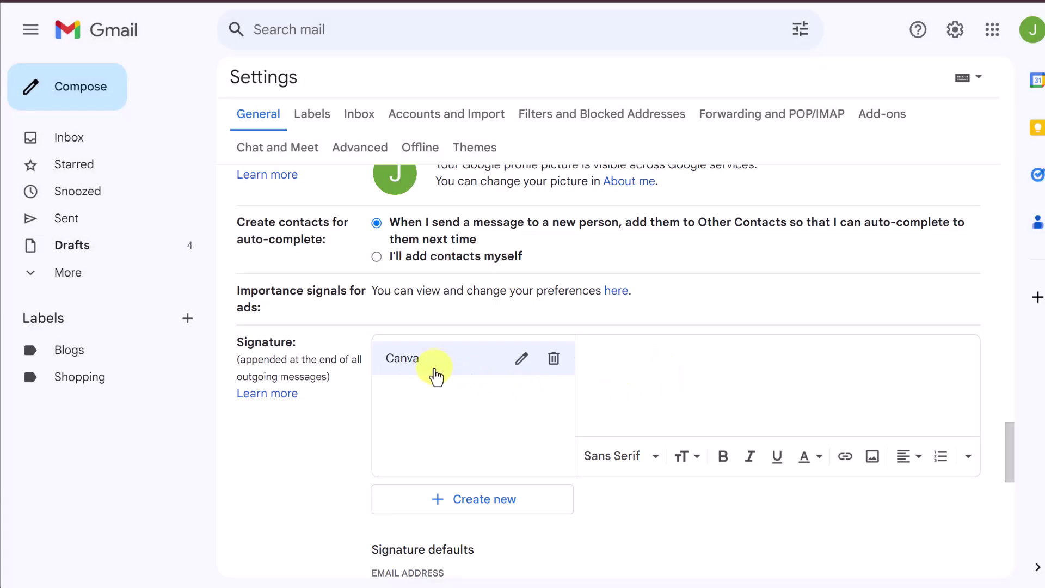
{"action": "left_click", "coordinate": [614, 364]}
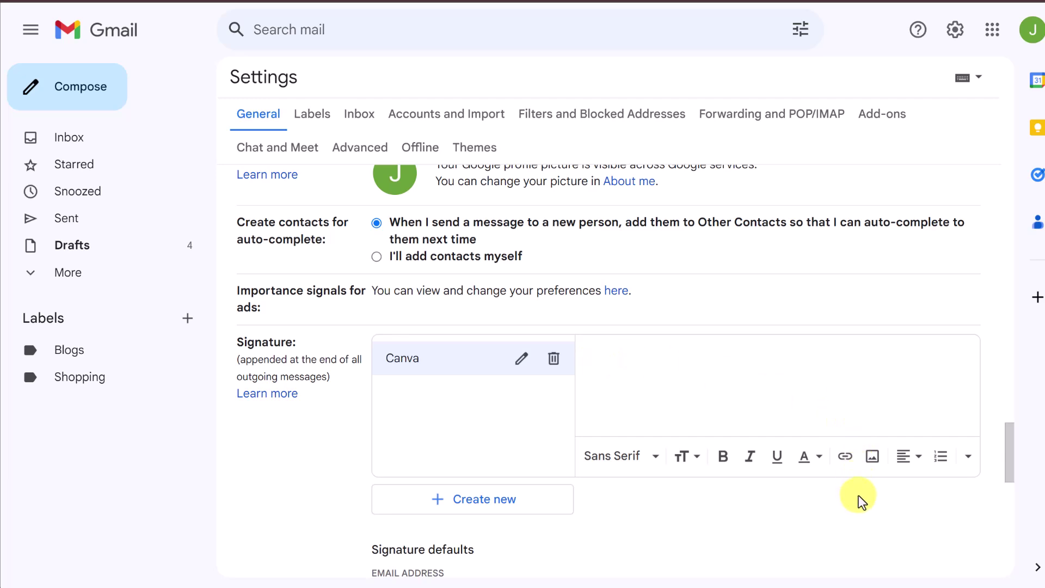
Upload the 'White Simple Real Estate Business Email Signature' PNG into the signature body
{"action": "left_click", "coordinate": [874, 462]}
{"action": "left_click", "coordinate": [393, 127]}
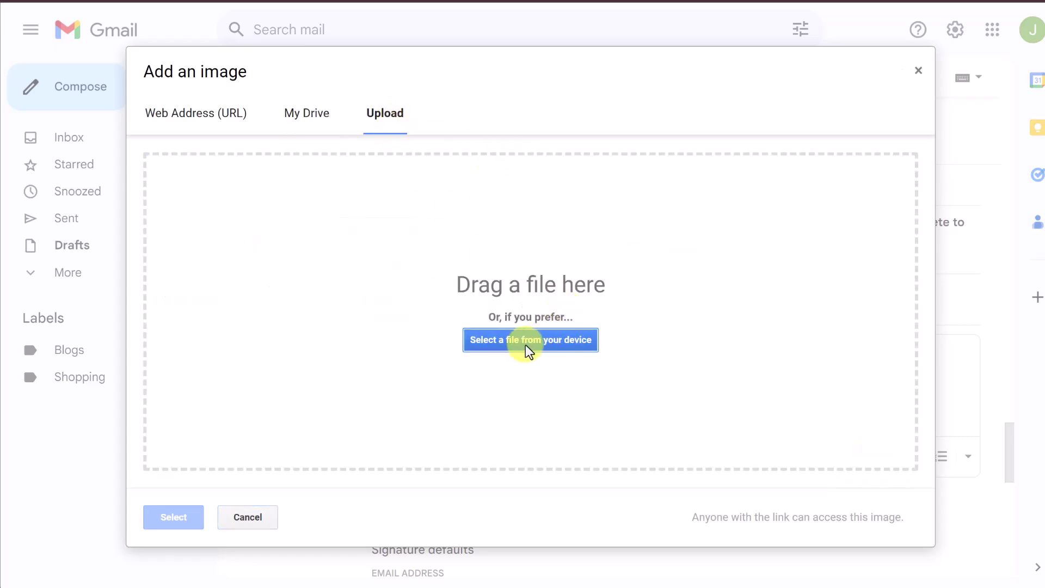
{"action": "left_click", "coordinate": [550, 347]}
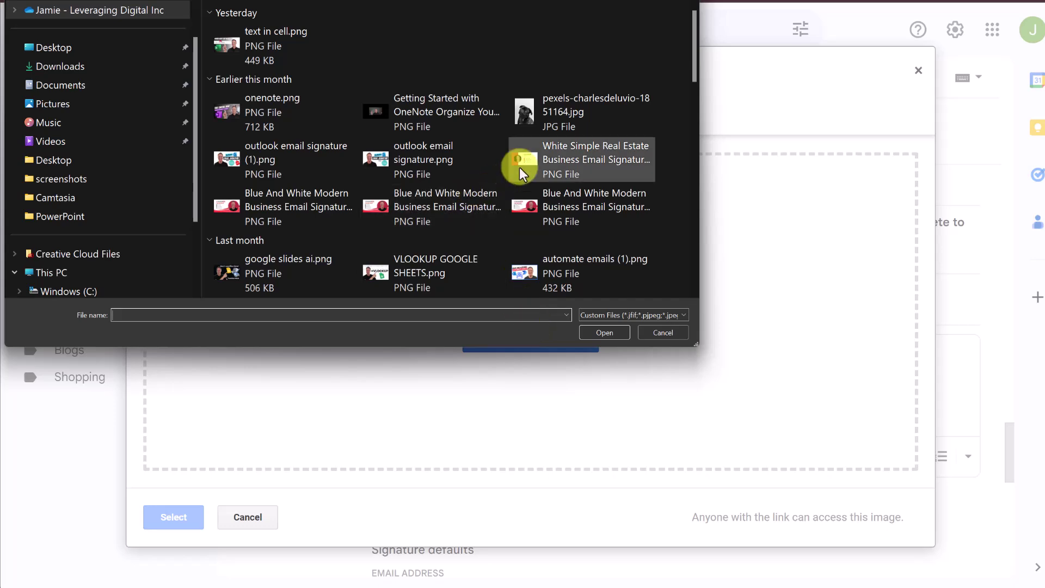
{"action": "left_click", "coordinate": [571, 162]}
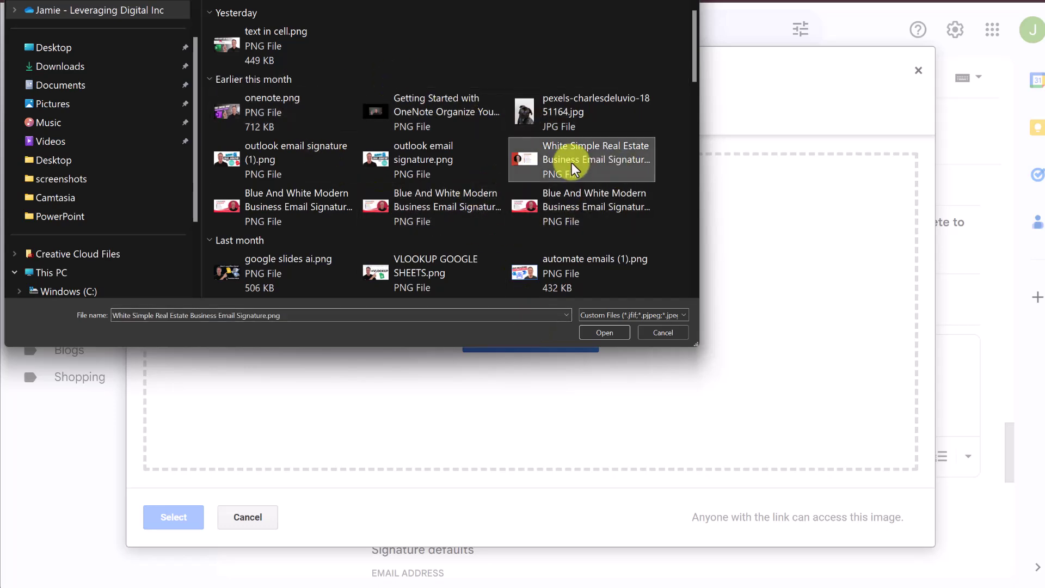
{"action": "left_click", "coordinate": [600, 332]}
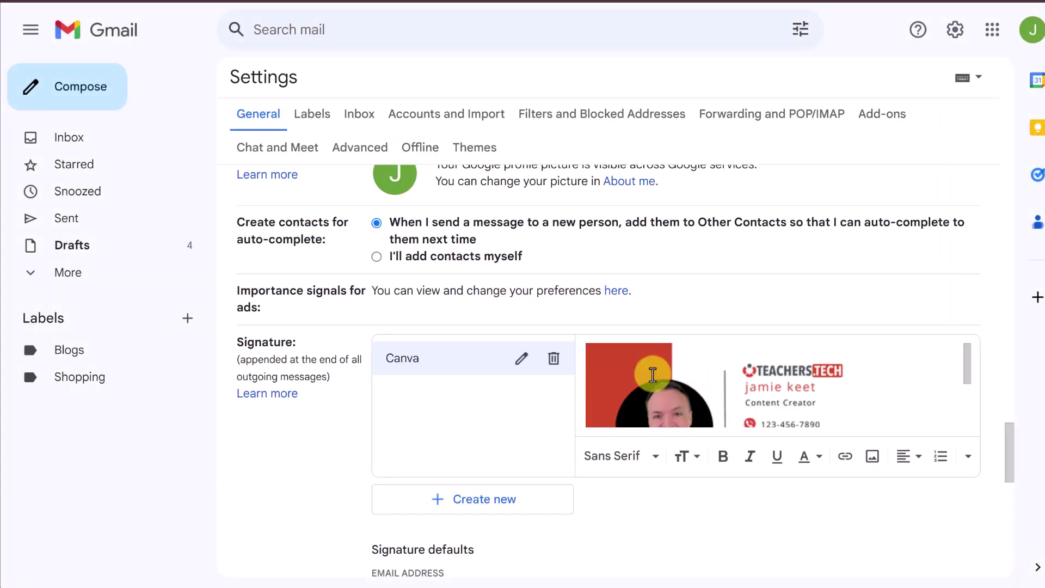
Set the inserted signature image to its original size
{"action": "left_click", "coordinate": [699, 381]}
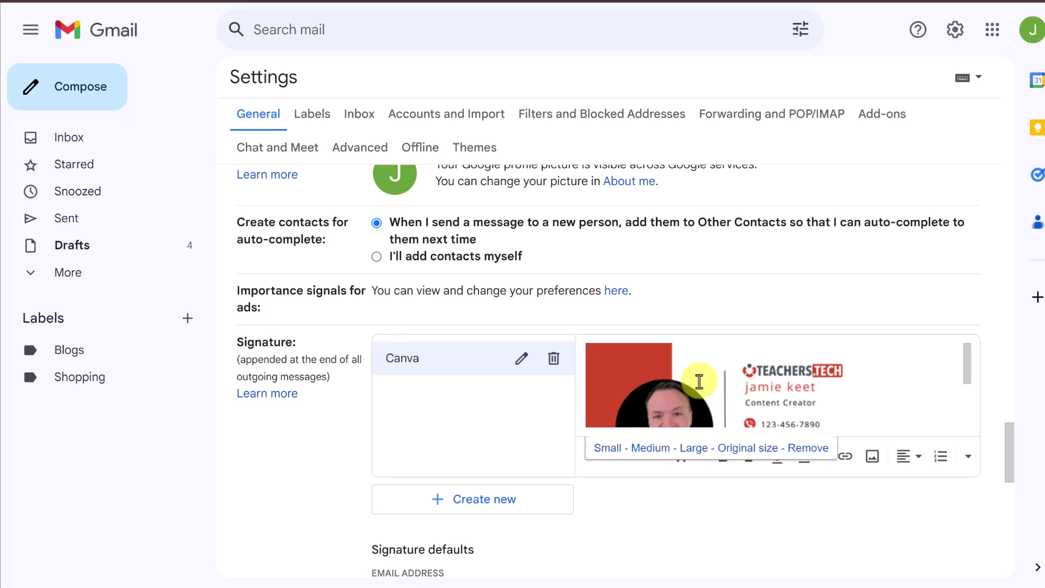
{"action": "left_click", "coordinate": [618, 449]}
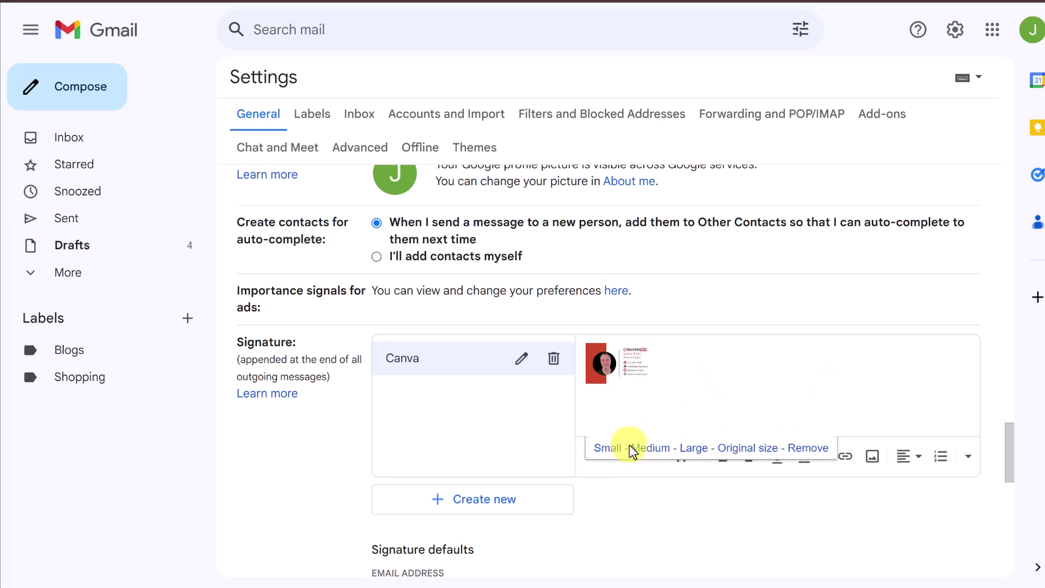
{"action": "left_click", "coordinate": [695, 449]}
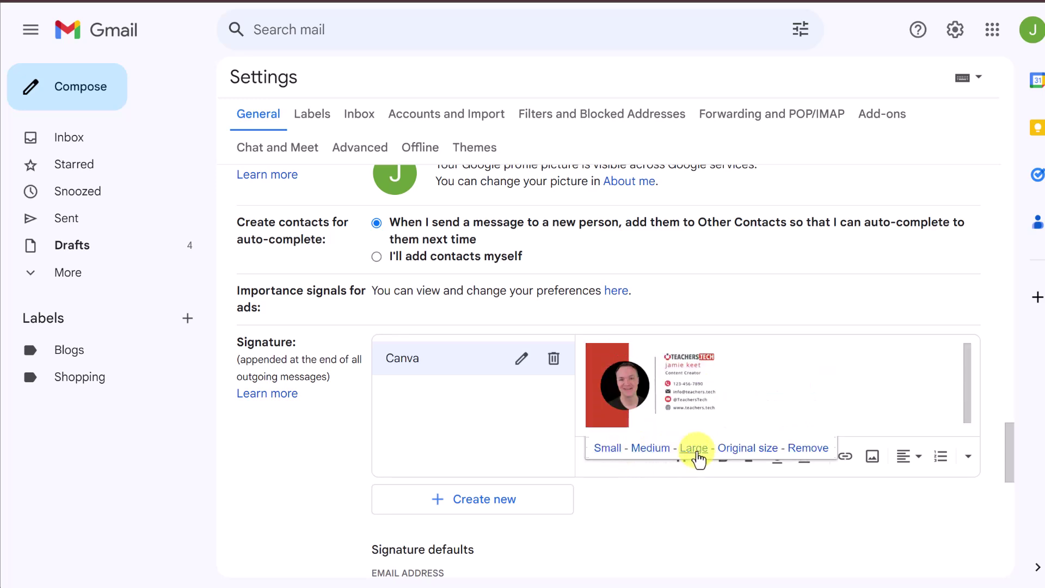
{"action": "left_click", "coordinate": [741, 450]}
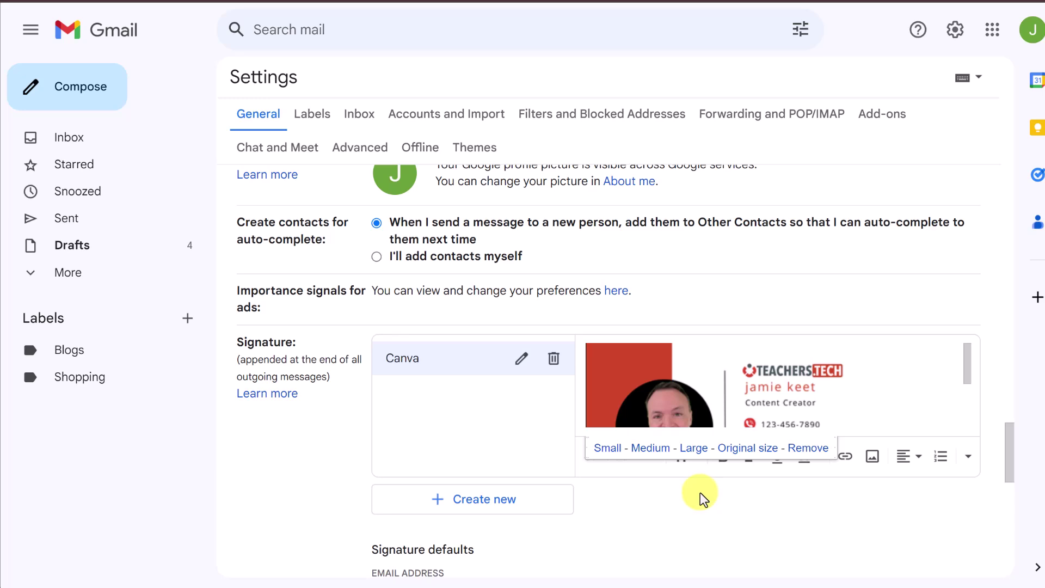
{"action": "left_click", "coordinate": [692, 496]}
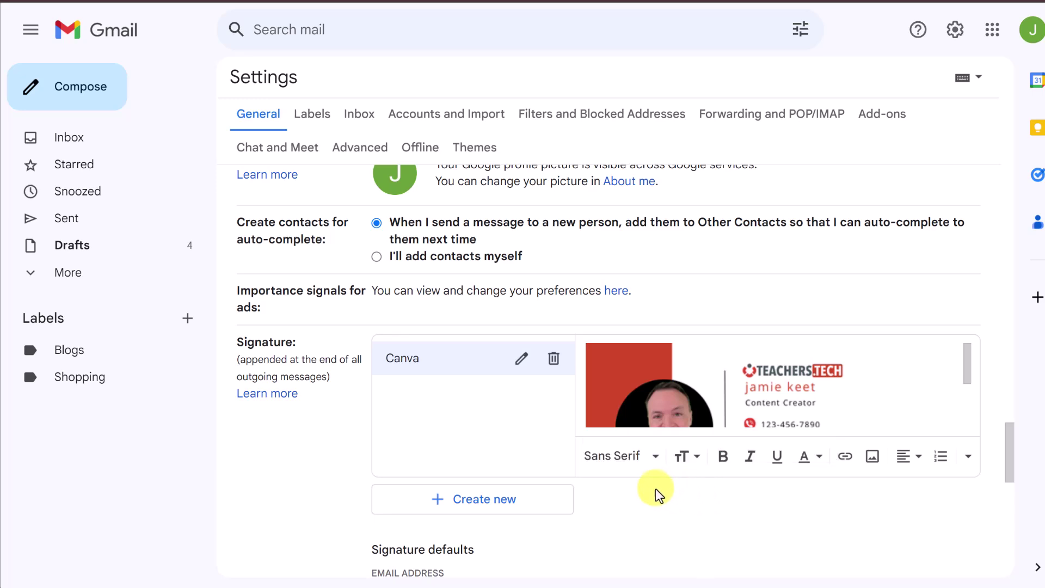
Set the new-email signature default to Canva and leave replies/forwards with no signature
{"action": "scroll", "coordinate": [632, 490], "scroll_direction": "down", "scroll_amount": 2}
{"action": "scroll", "coordinate": [632, 490], "scroll_direction": "down", "scroll_amount": 3}
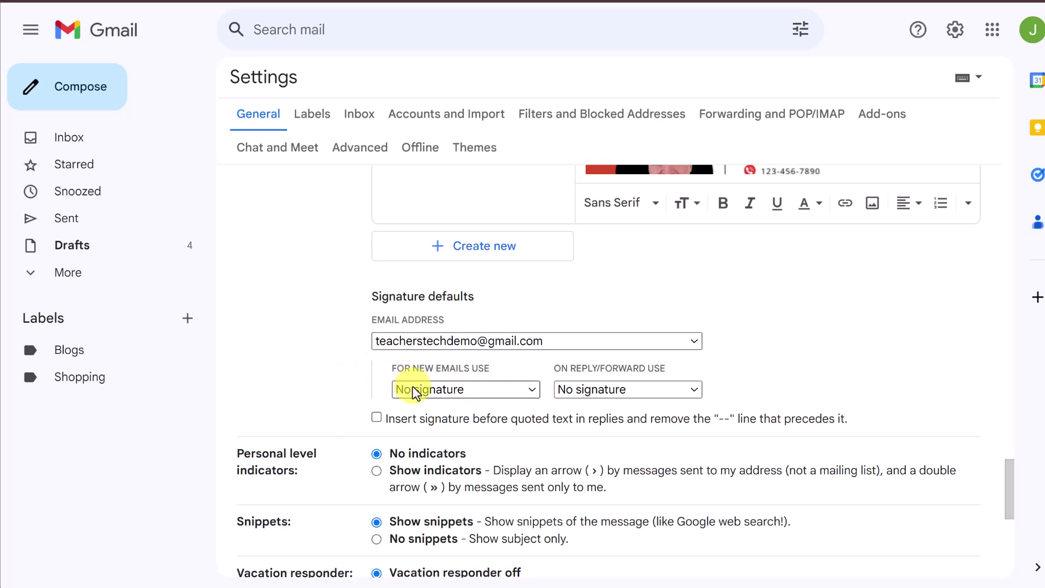
{"action": "left_click", "coordinate": [495, 389]}
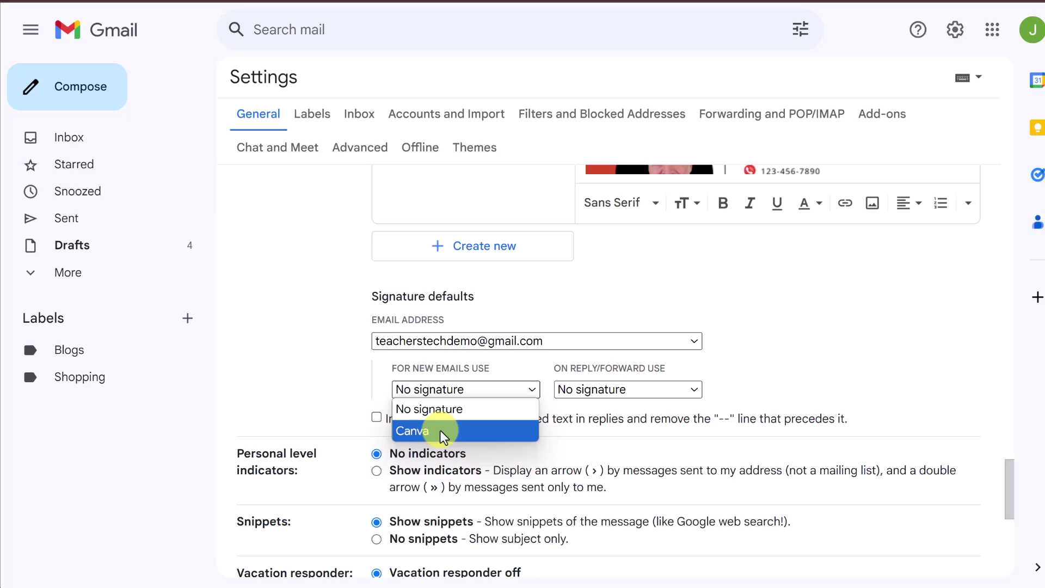
{"action": "left_click", "coordinate": [443, 436]}
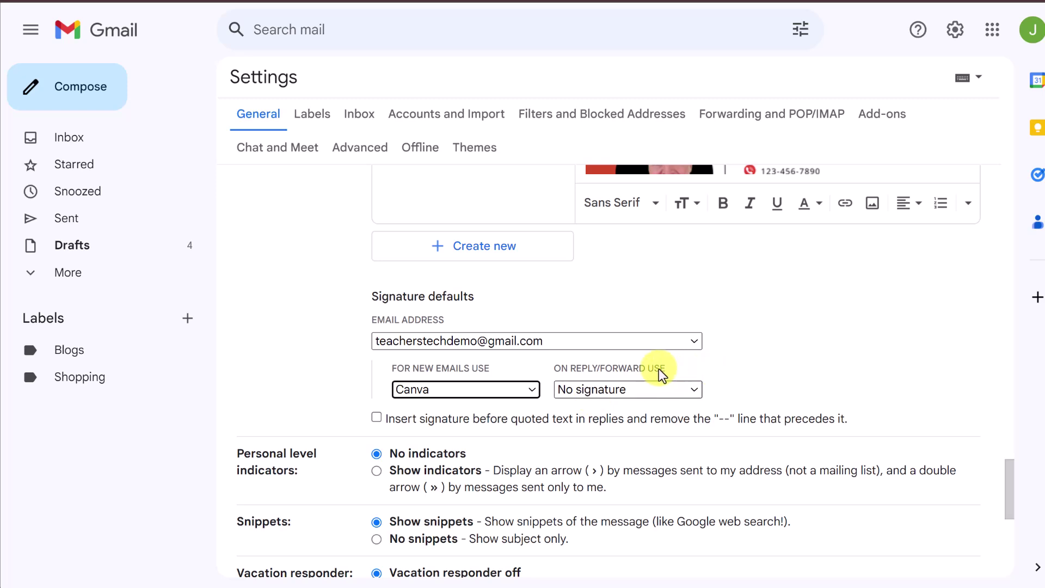
{"action": "left_click", "coordinate": [644, 390]}
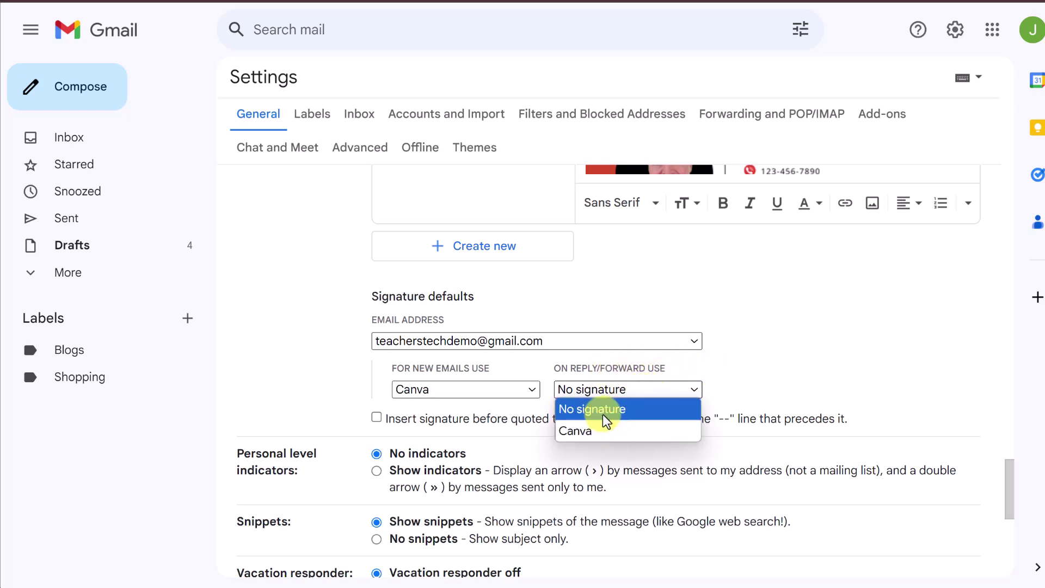
{"action": "left_click", "coordinate": [761, 376]}
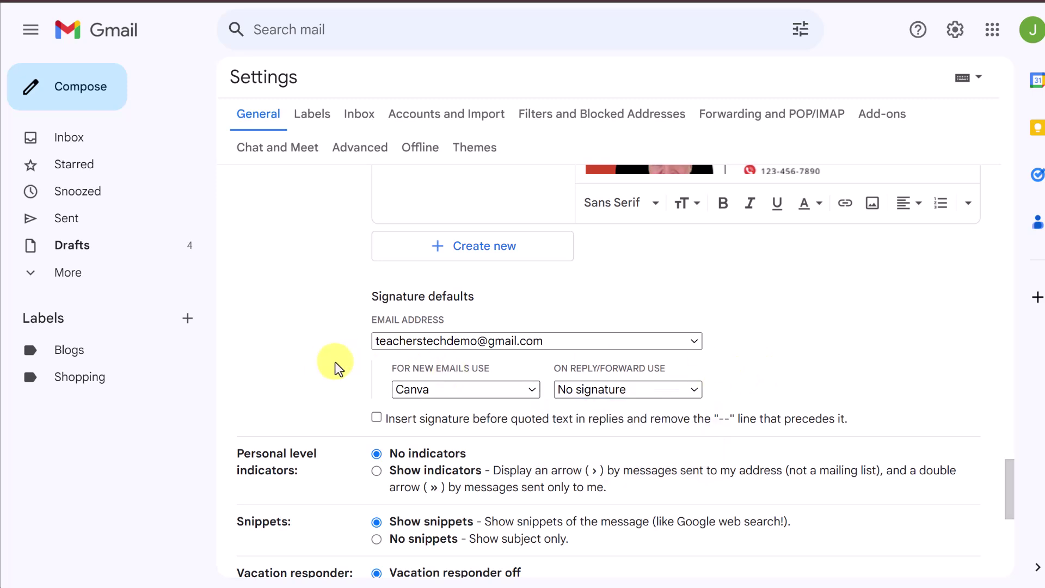
Save the settings and compose a new message showing the Canva signature
{"action": "scroll", "coordinate": [349, 372], "scroll_direction": "down", "scroll_amount": 2}
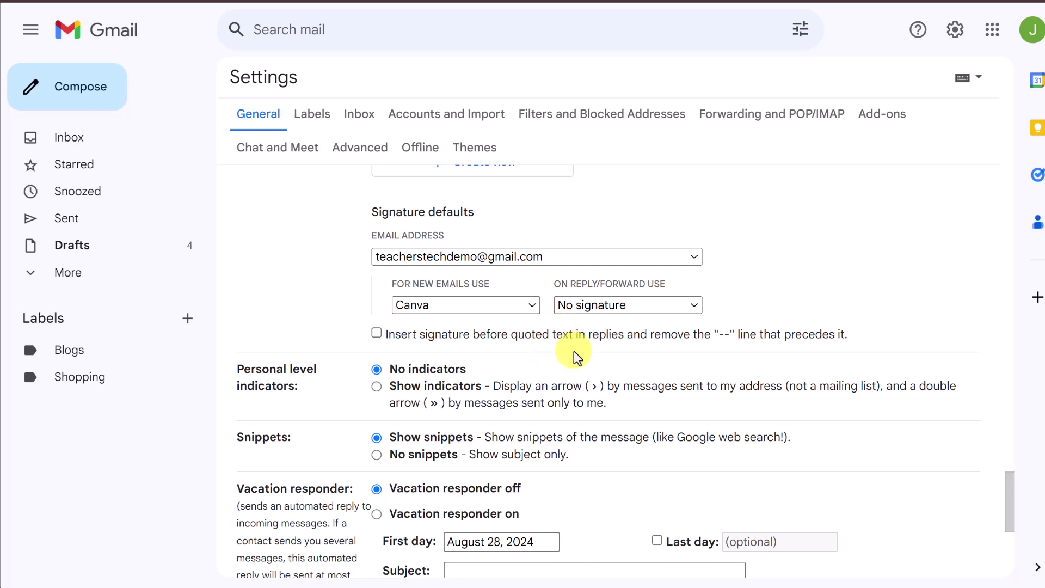
{"action": "scroll", "coordinate": [577, 358], "scroll_direction": "down", "scroll_amount": 5}
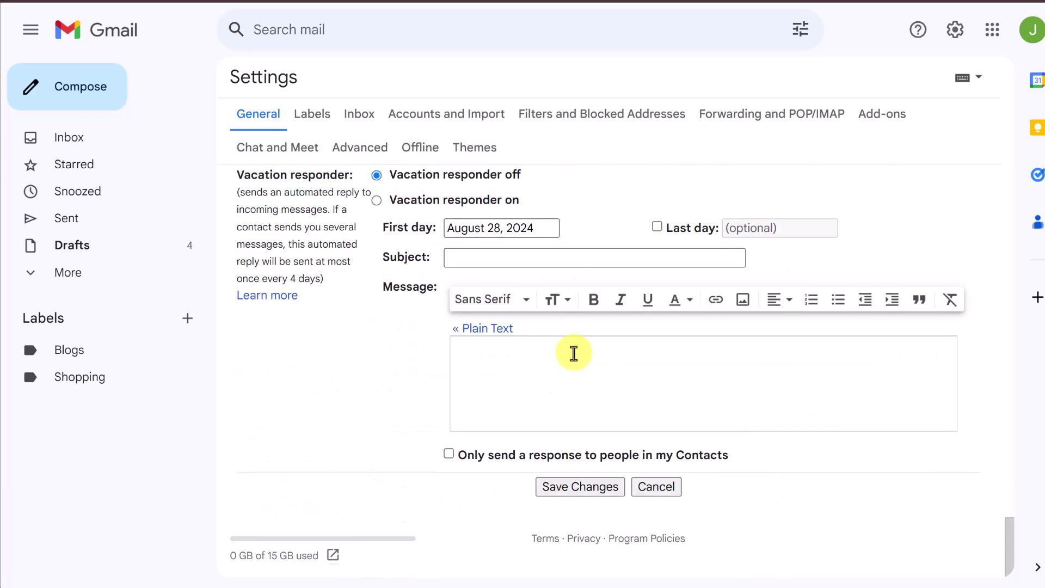
{"action": "left_click", "coordinate": [588, 490]}
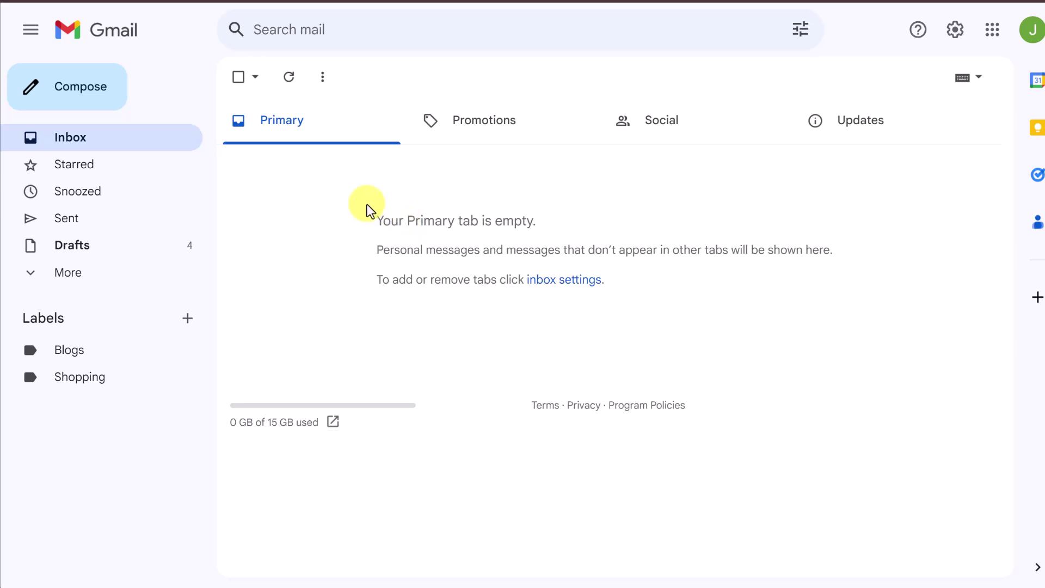
{"action": "left_click", "coordinate": [111, 86]}
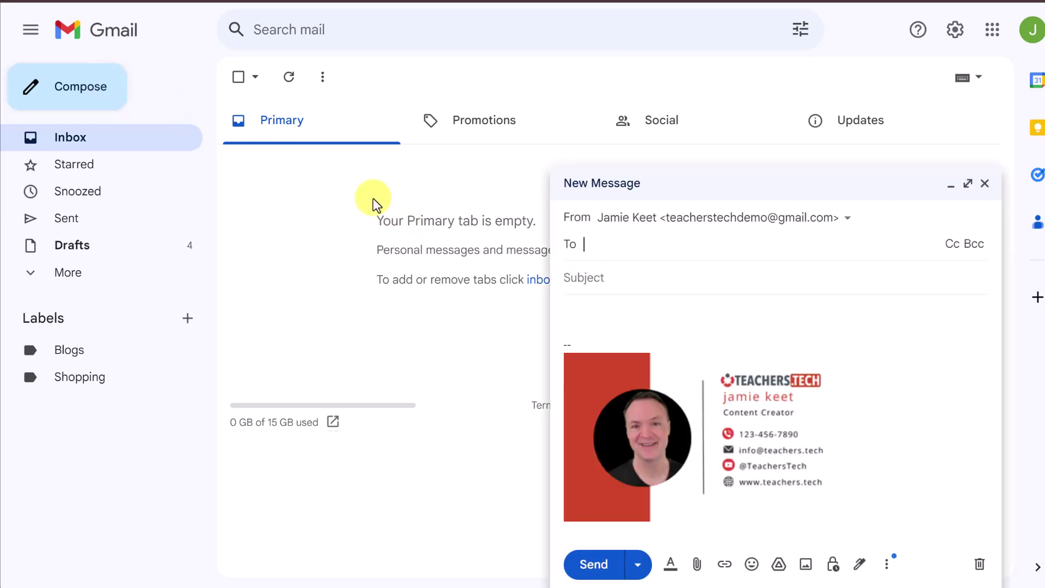